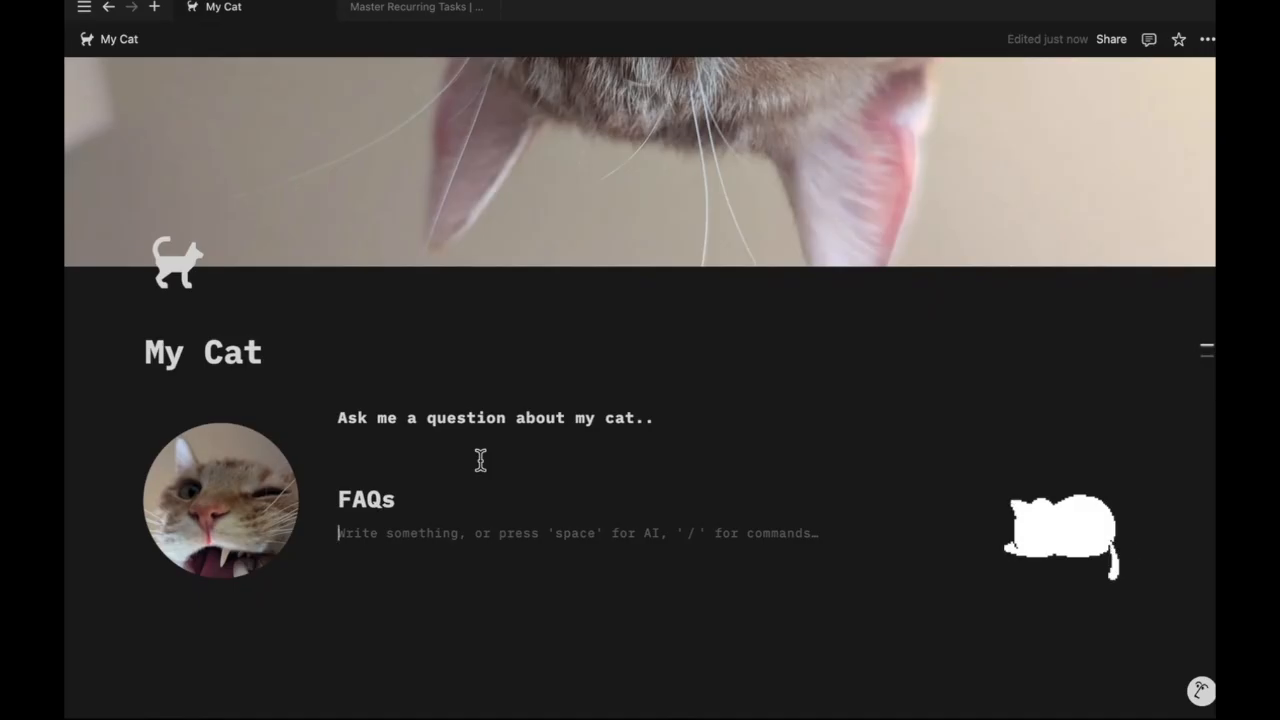
Create a new blank page titled 'Cat Question Form'
click(545, 530)
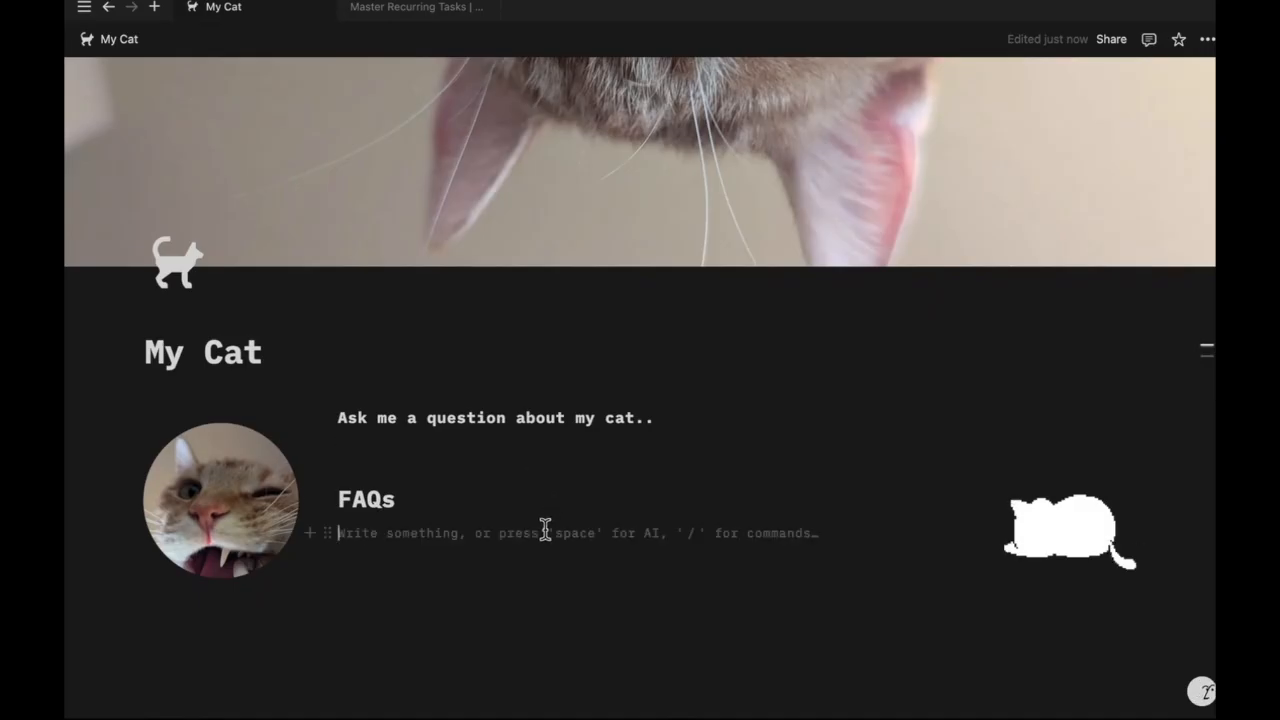
scroll(545, 530, down, 2)
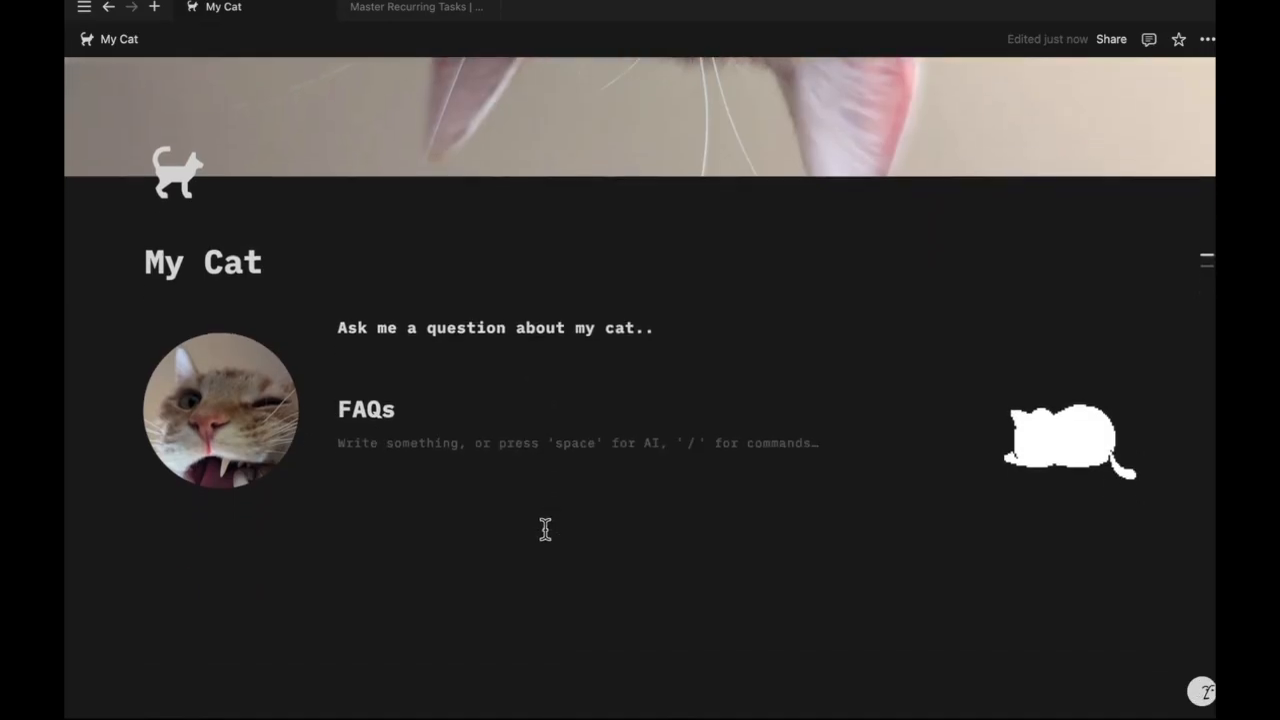
click(487, 362)
click(154, 7)
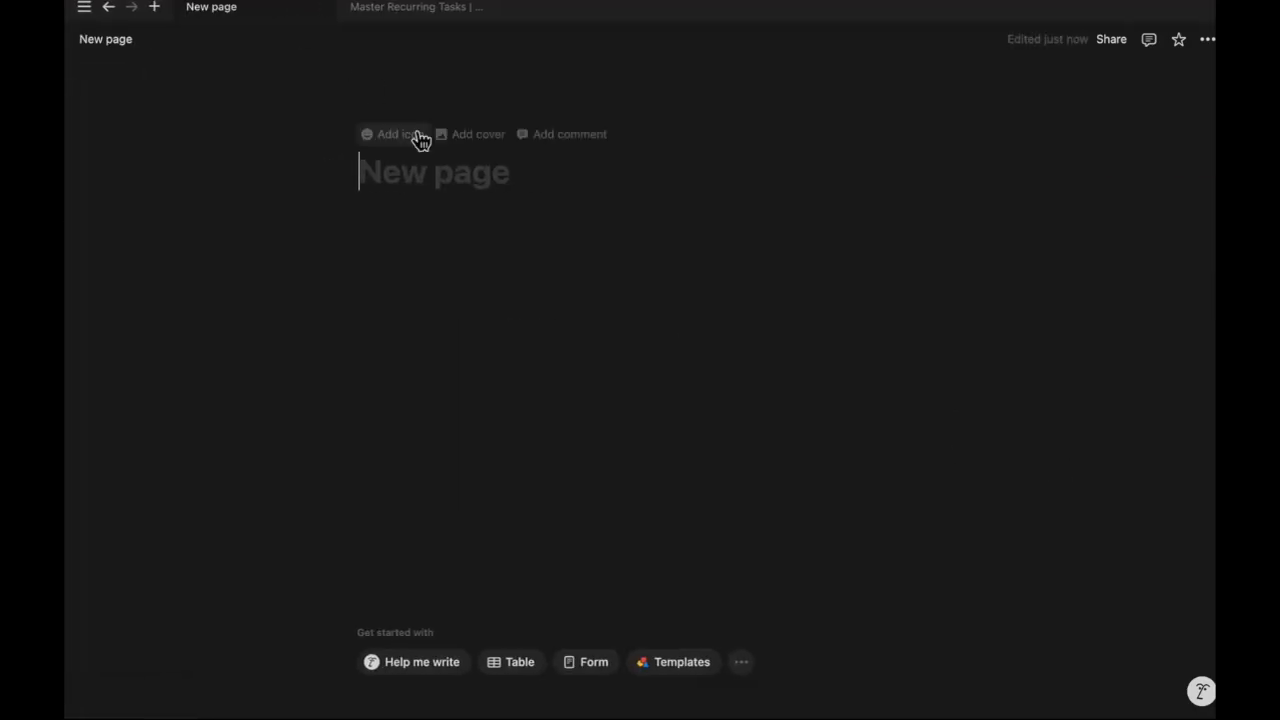
text(F)
key(BackSpace)
text(Cat Questio)
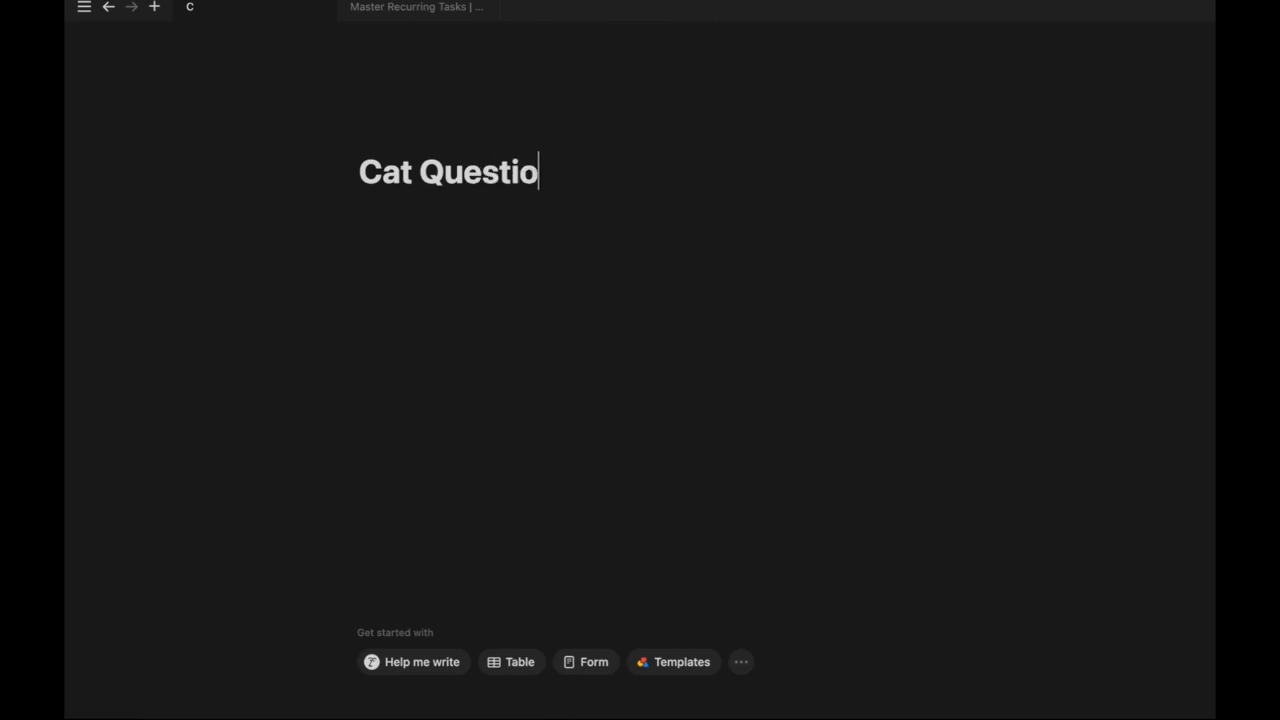
text(n Form)
key(Return)
Insert an inline database named 'cat question form' on the page
text(/li)
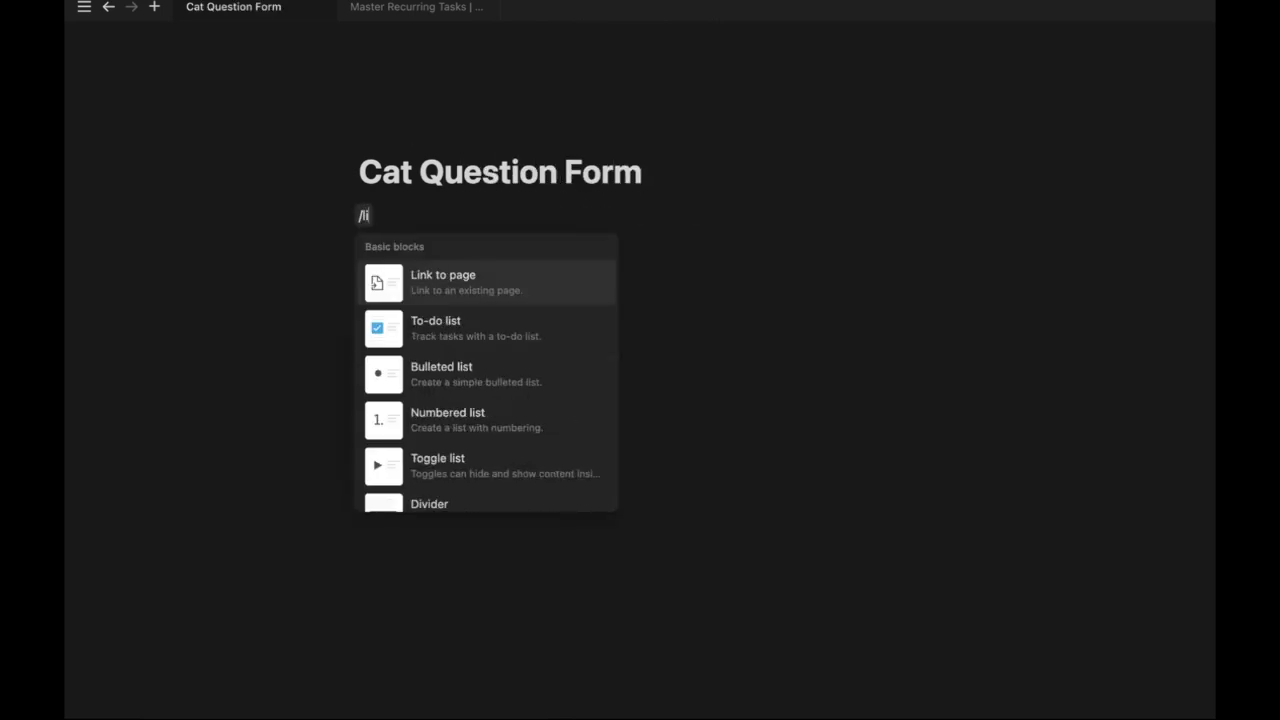
key(BackSpace)
text(data)
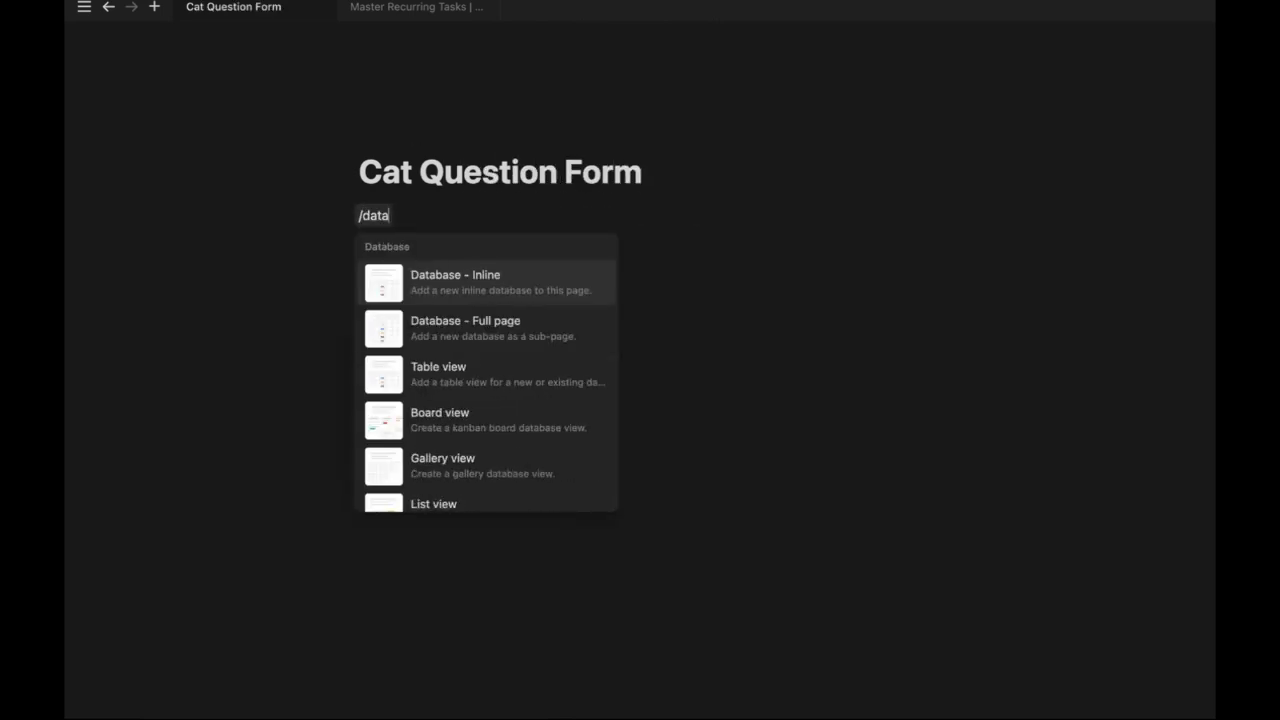
click(483, 286)
text(cat question form)
key(Return)
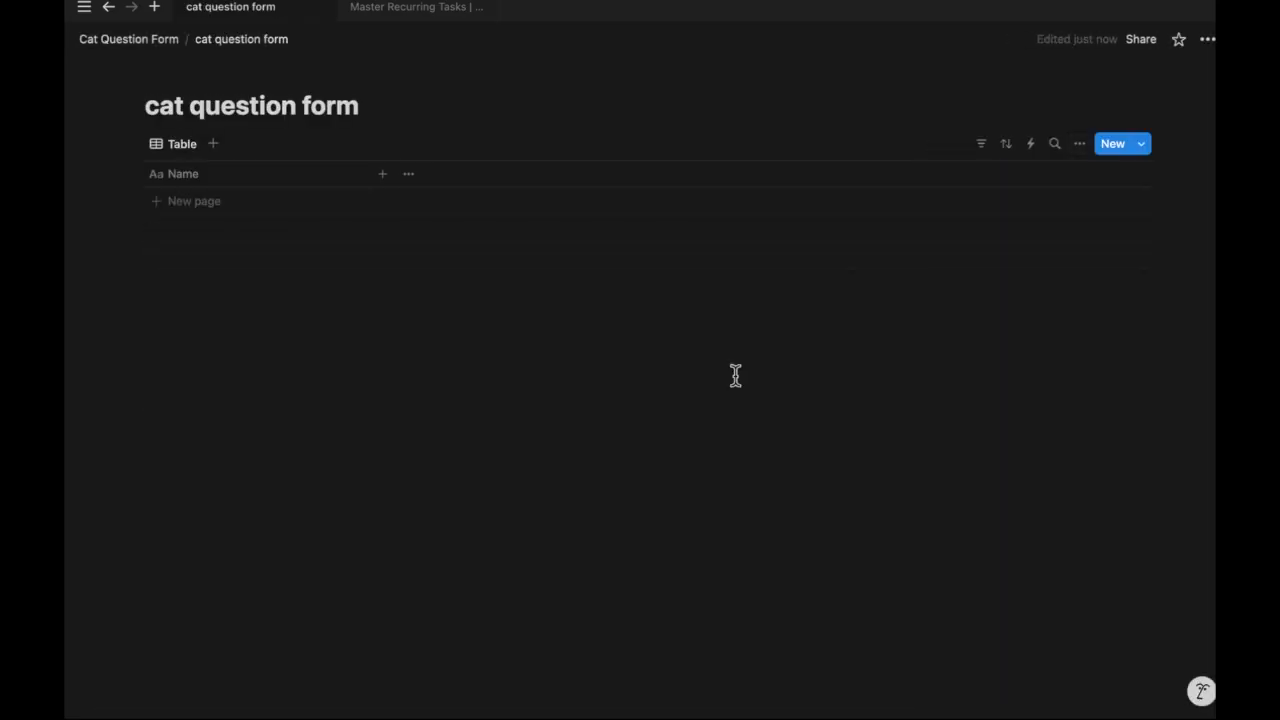
Rename the table view to 'all questions' and add a form view
click(182, 144)
click(212, 175)
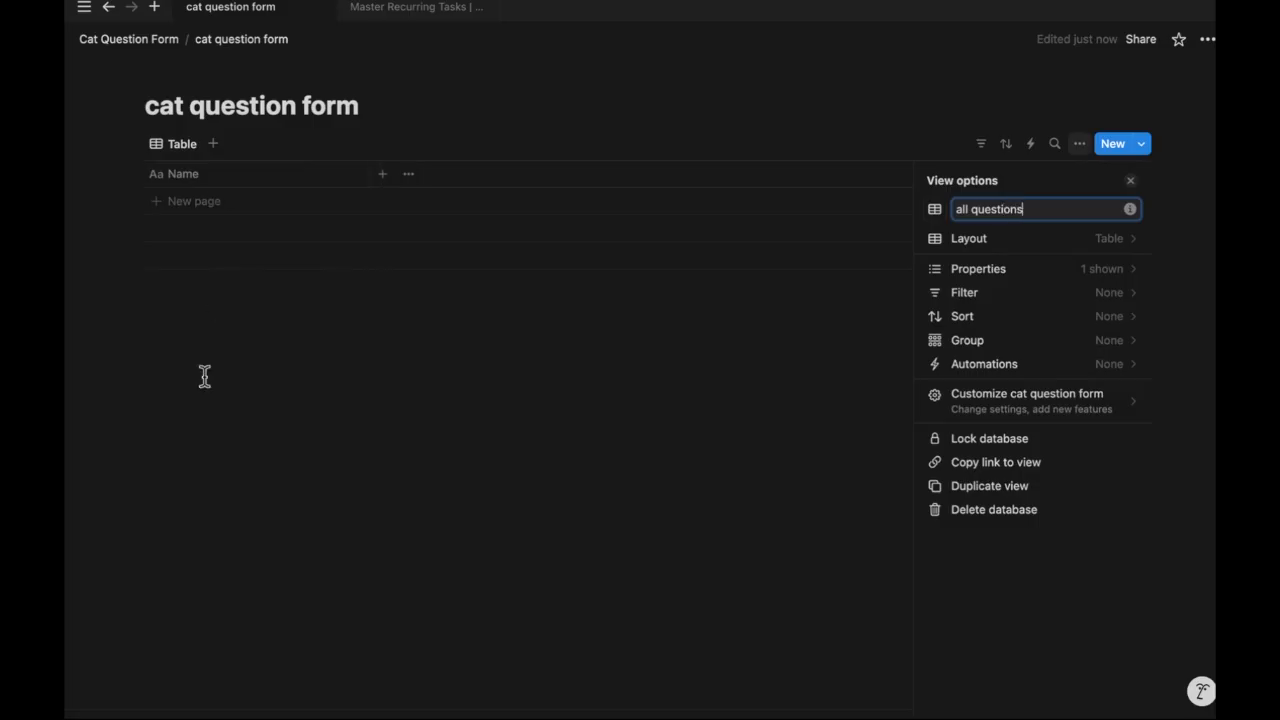
click(205, 376)
click(253, 145)
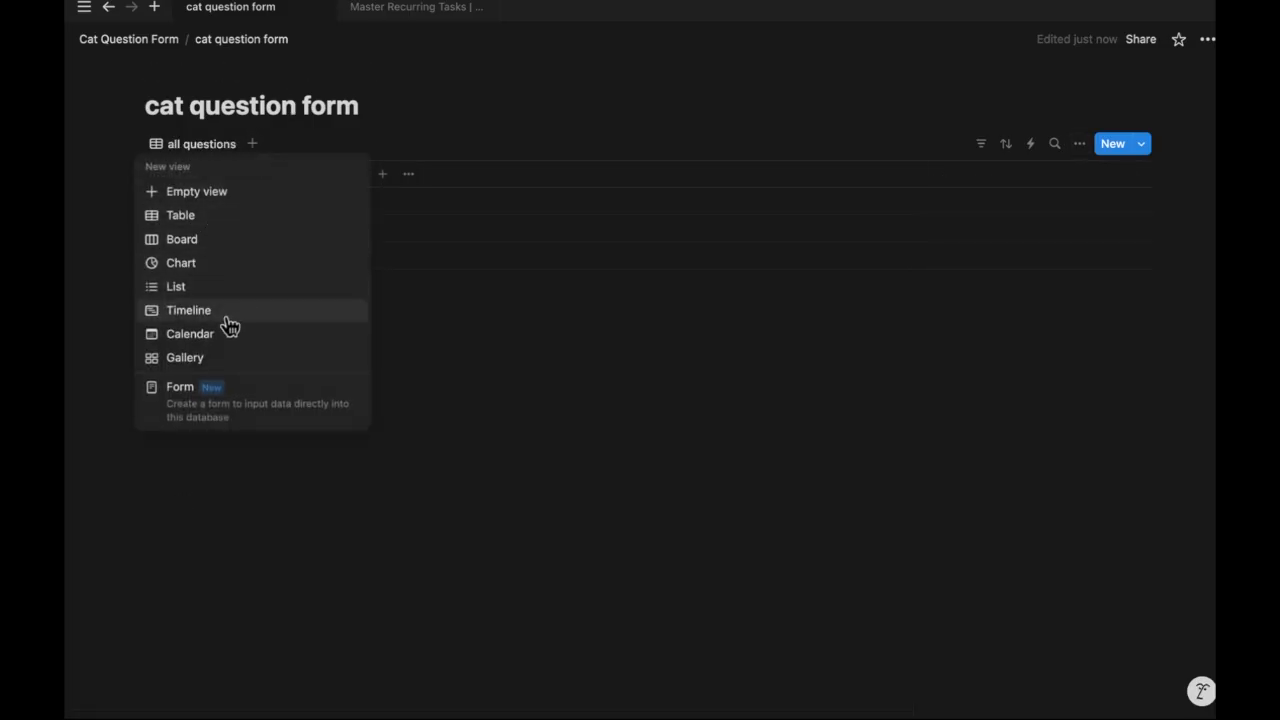
click(180, 386)
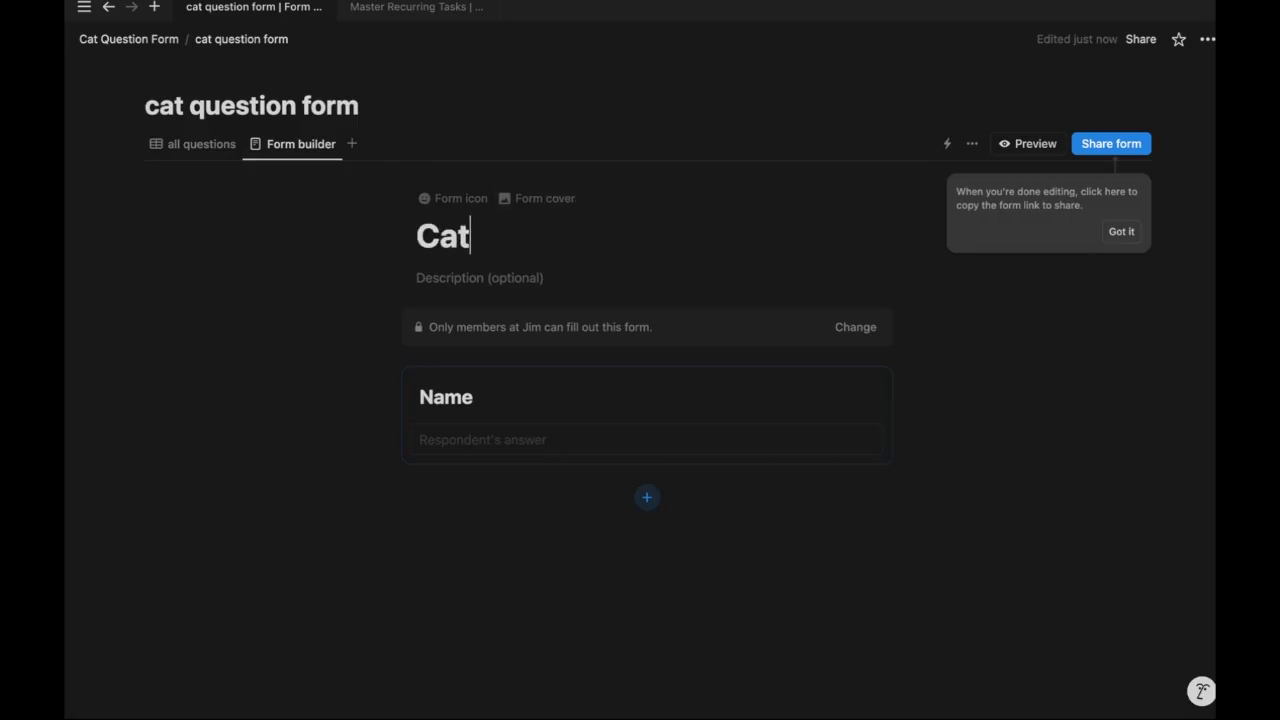
Embed the copied Cat Question form link on the My Cat page
text(n)
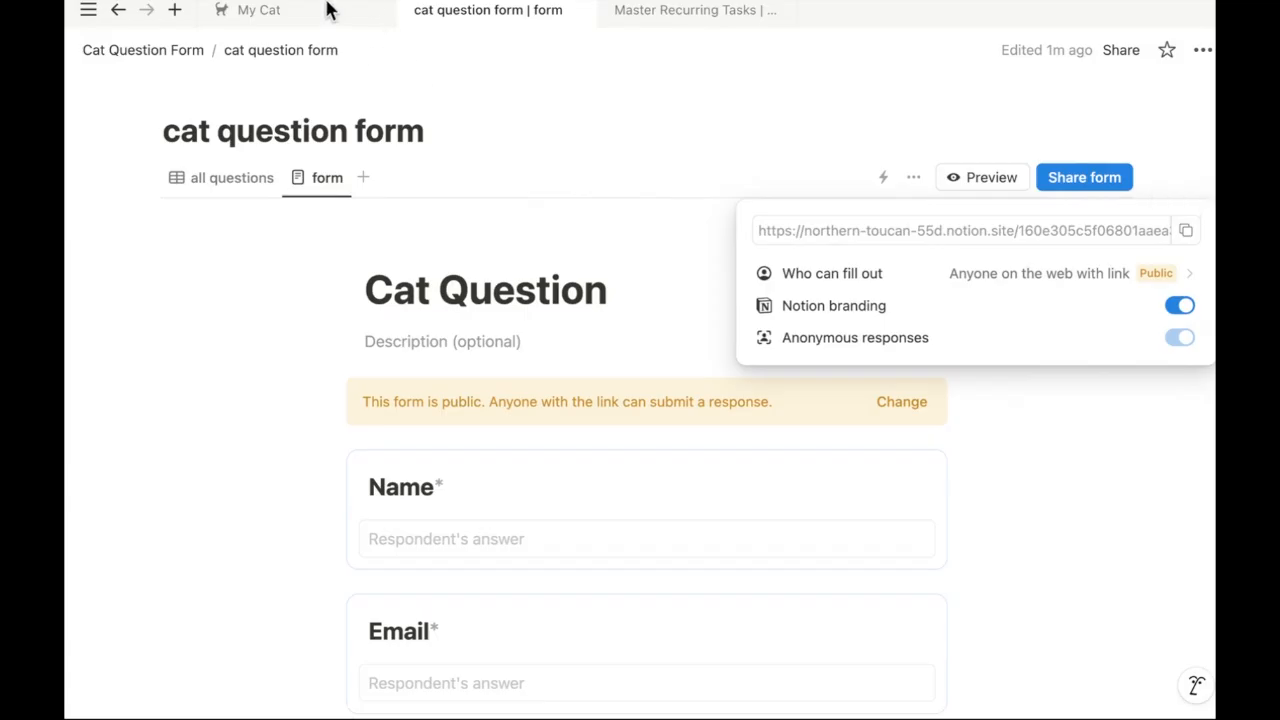
click(330, 10)
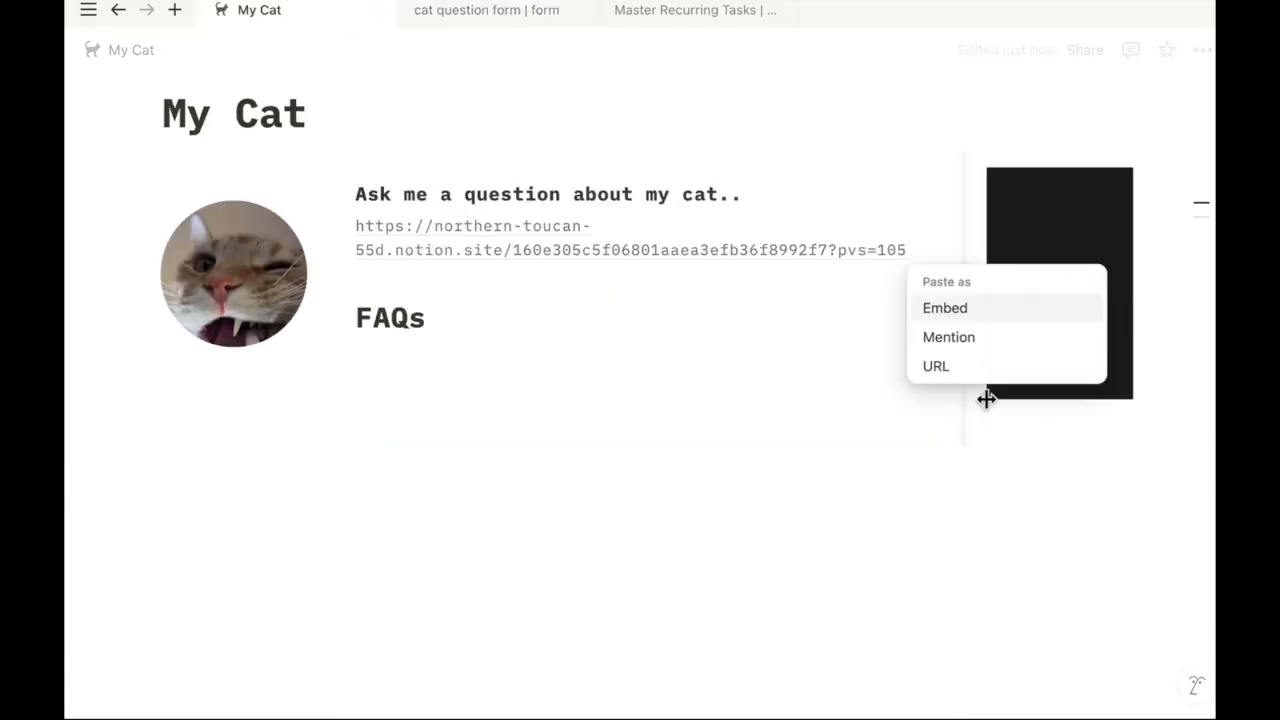
click(1008, 322)
Arrange My Cat into columns, placing the cat photo and black cat block side by side
scroll(677, 408, down, 5)
scroll(677, 420, down, 2)
scroll(677, 420, up, 5)
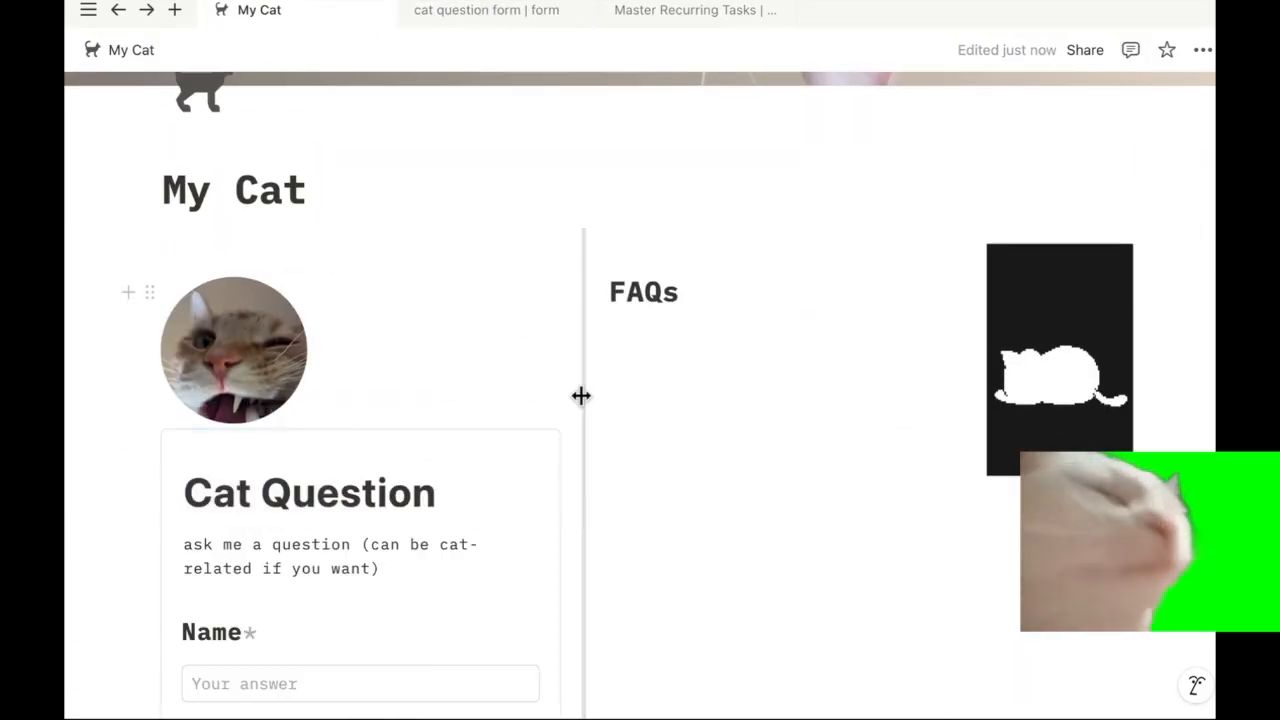
scroll(640, 360, down, 1)
drag(220, 200, 1032, 281)
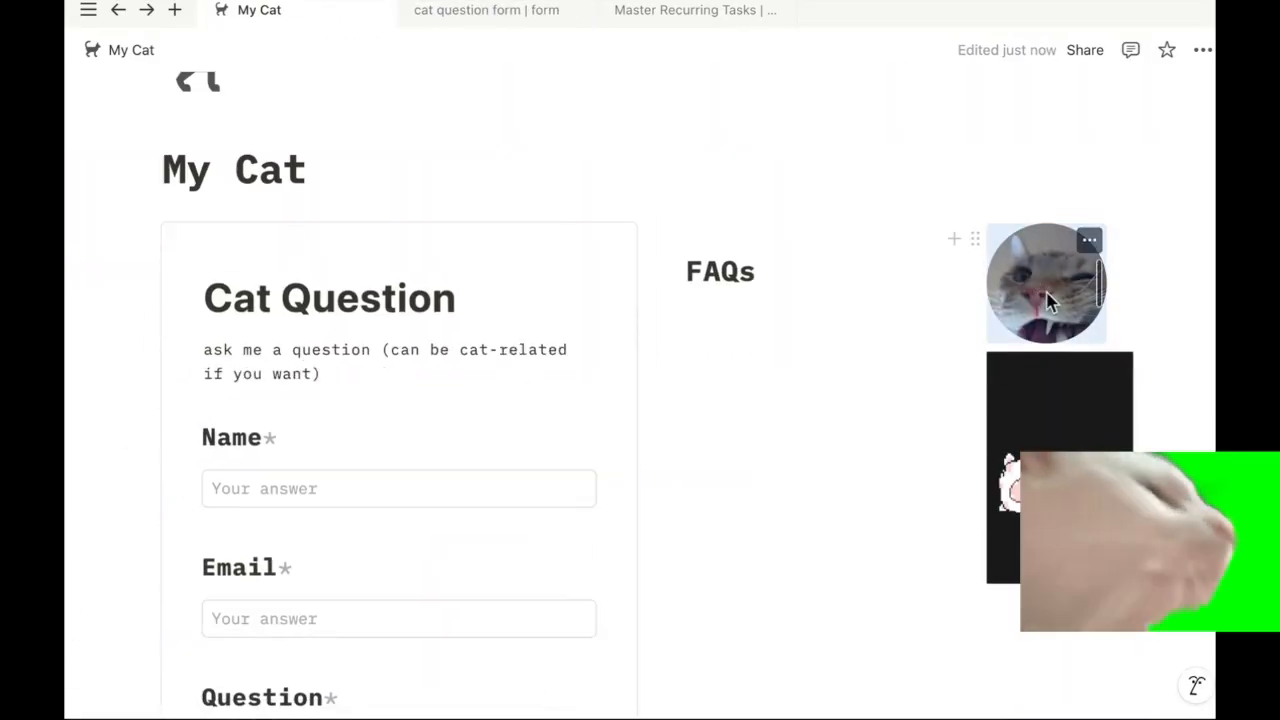
click(1200, 49)
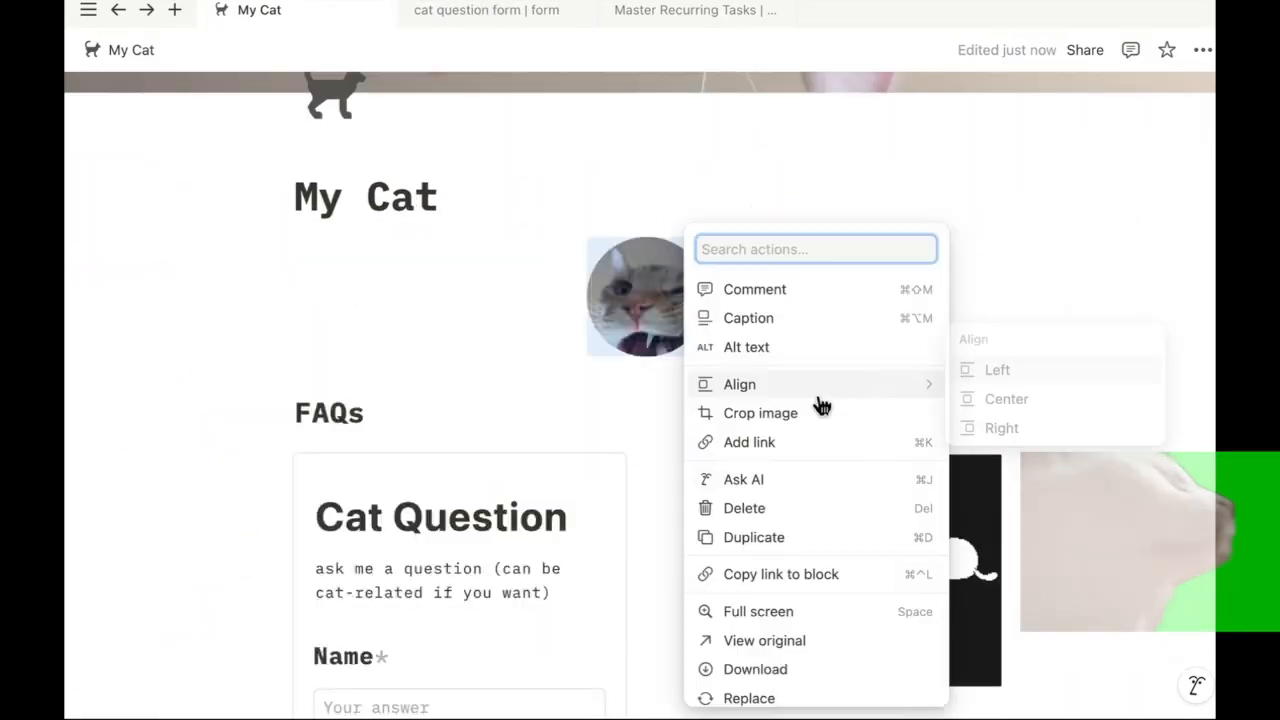
click(986, 369)
drag(871, 540, 704, 335)
scroll(746, 557, down, 6)
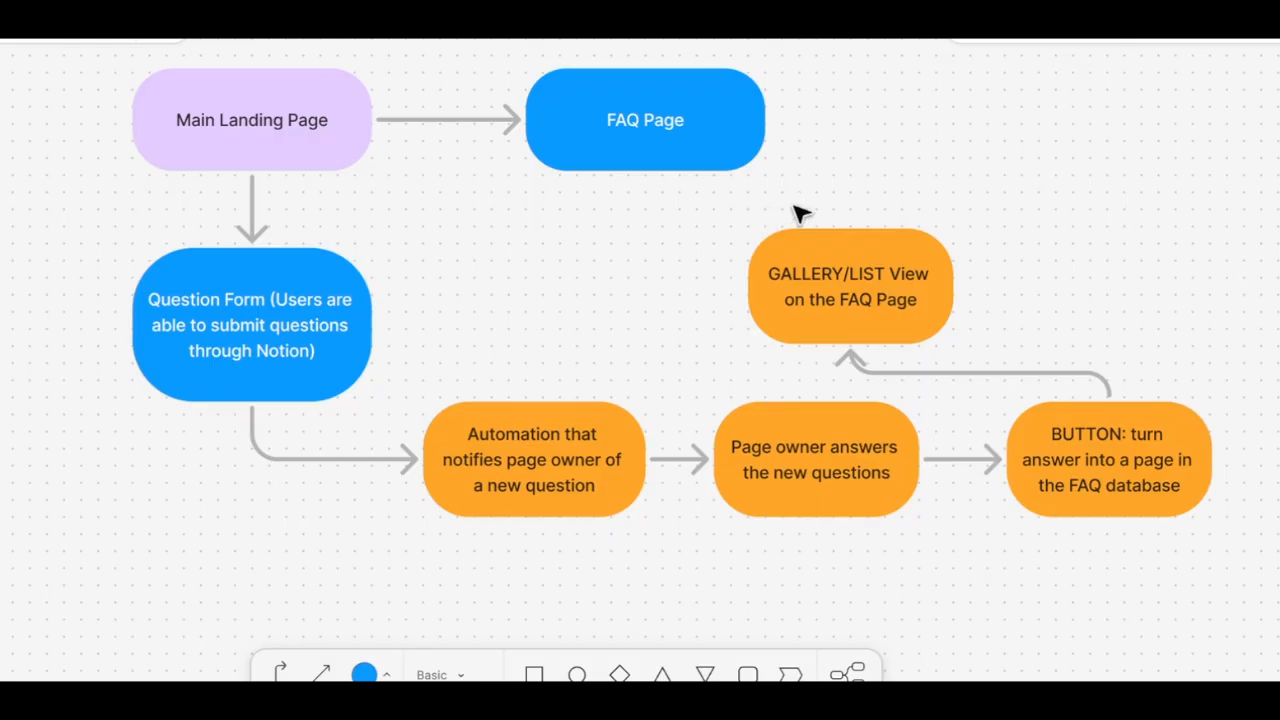
Connect the GALLERY/LIST View shape to FAQ Page and bring up the FAQ entry templates
click(848, 245)
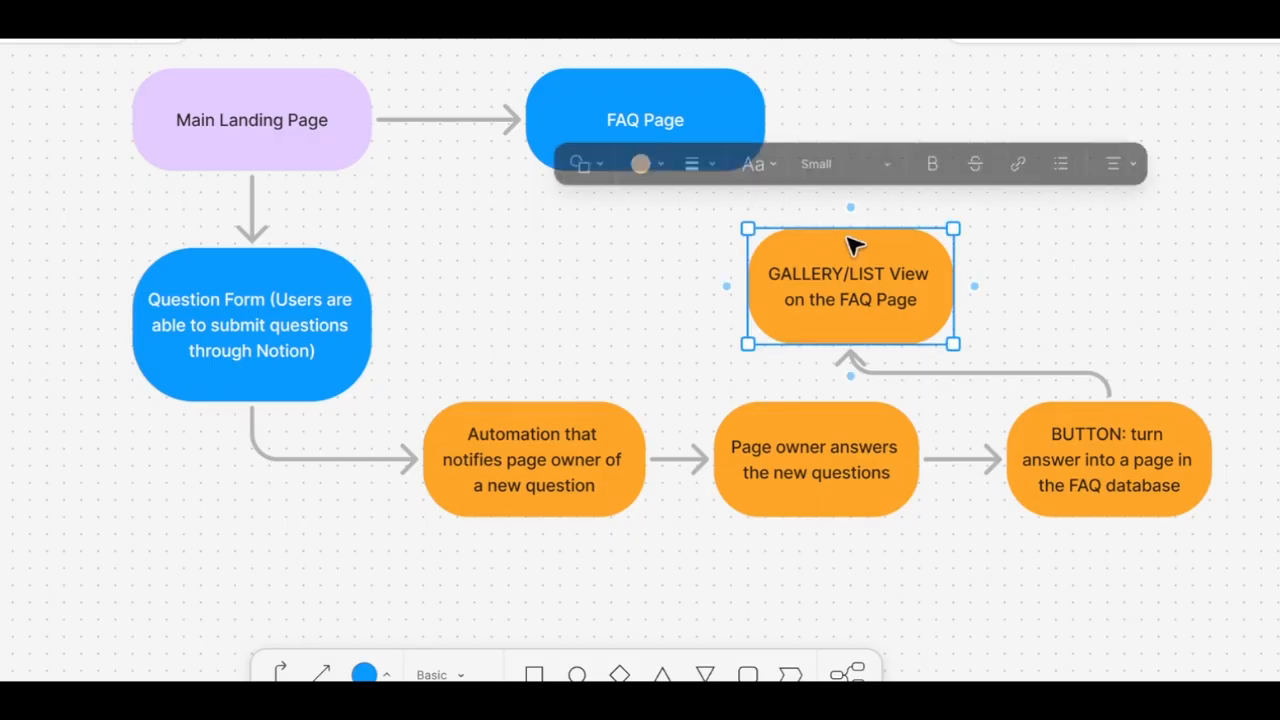
drag(850, 207, 631, 155)
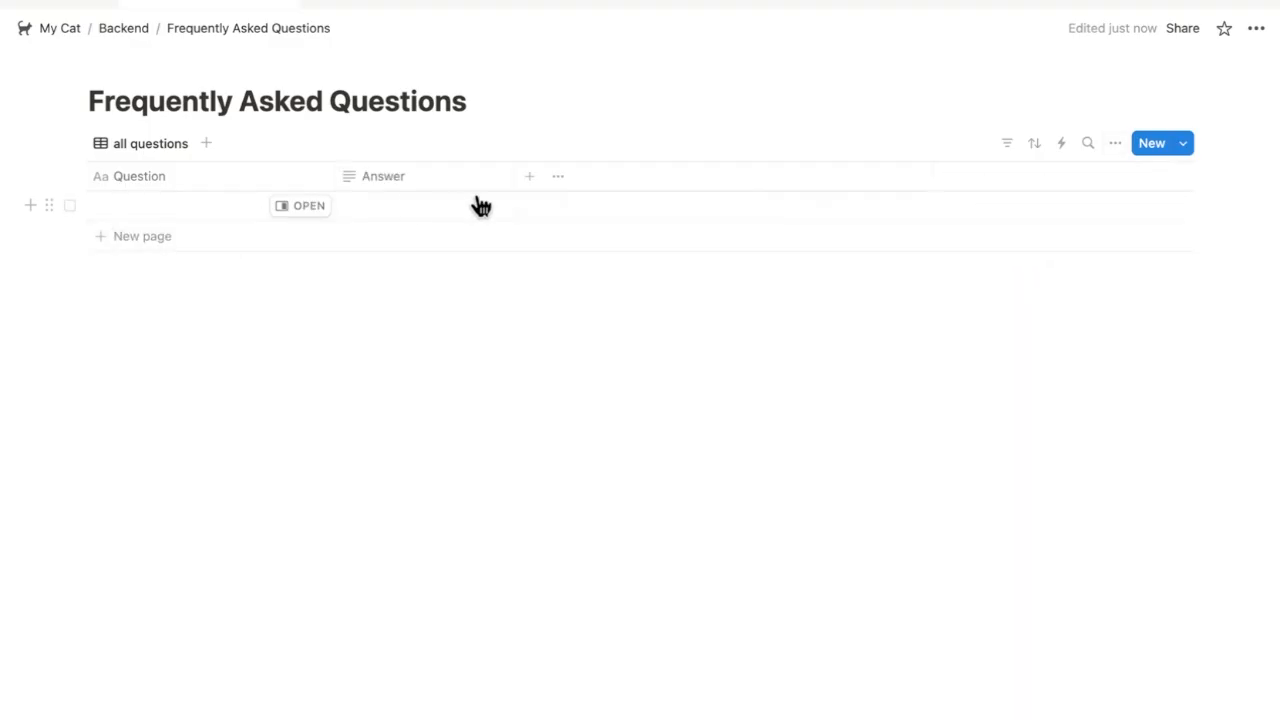
click(1182, 146)
Create a new FAQ page template and give it a question icon
click(1192, 254)
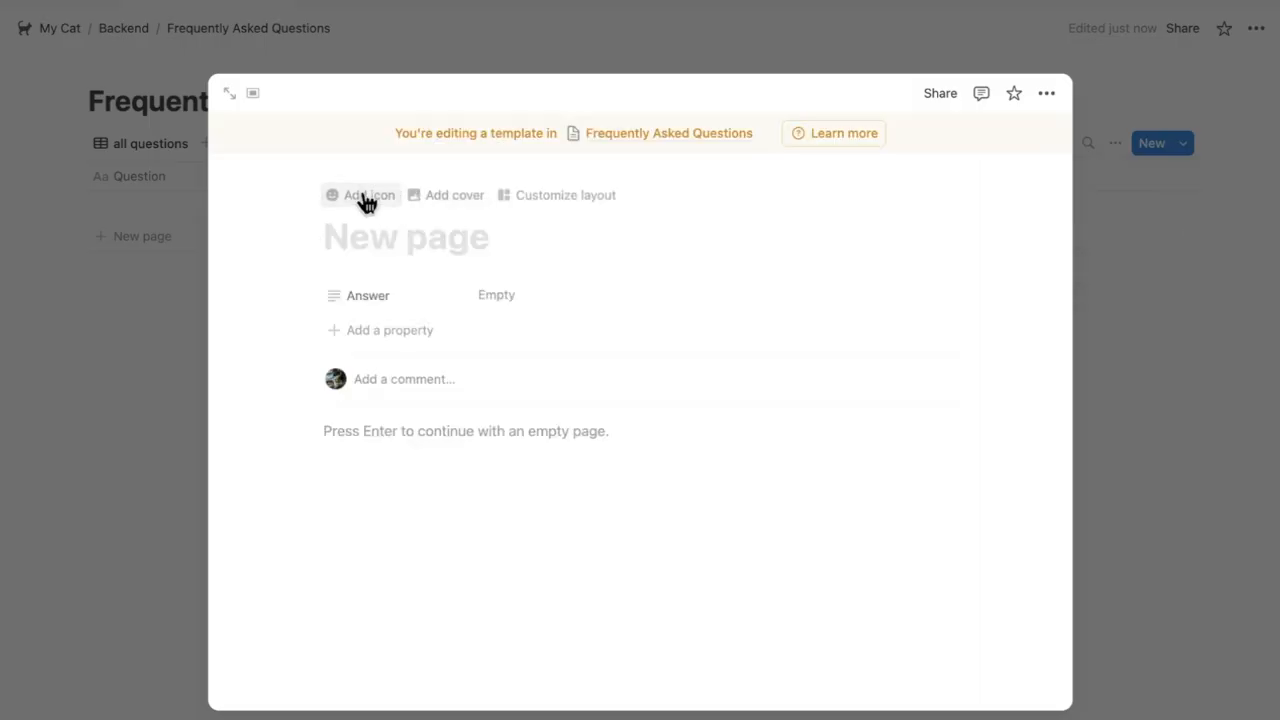
click(366, 200)
click(268, 331)
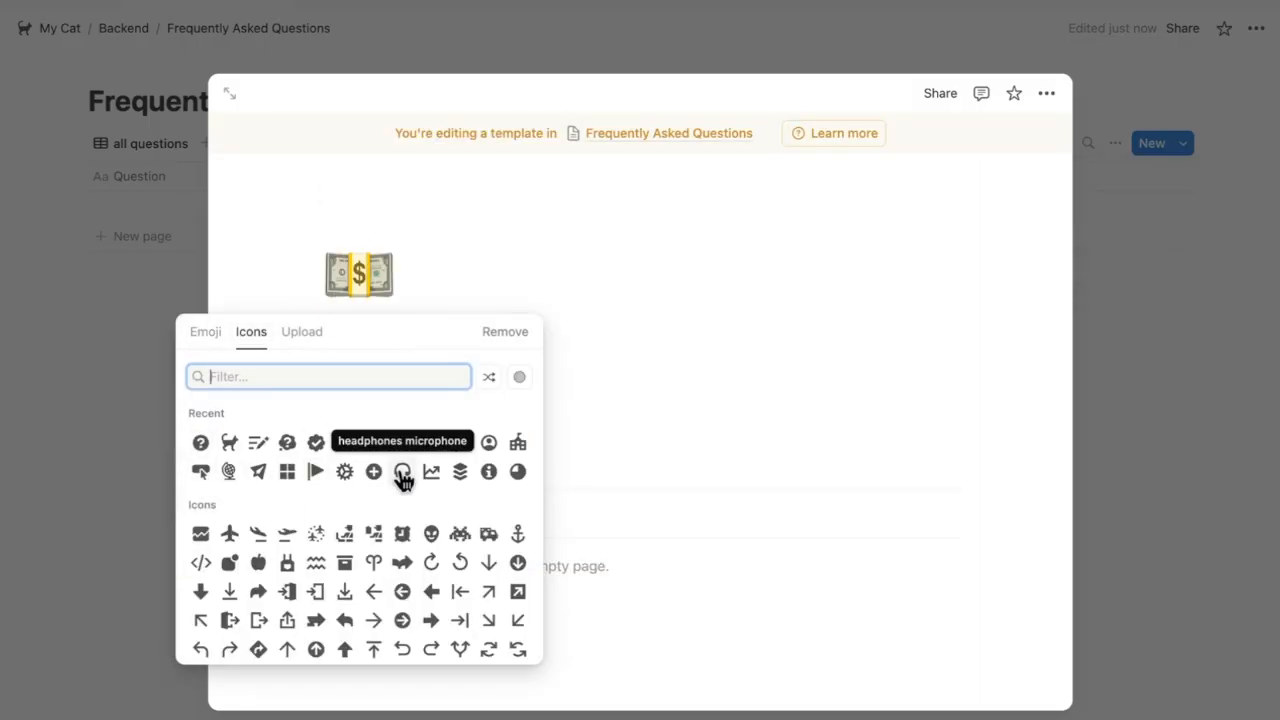
text(question that somebody asked)
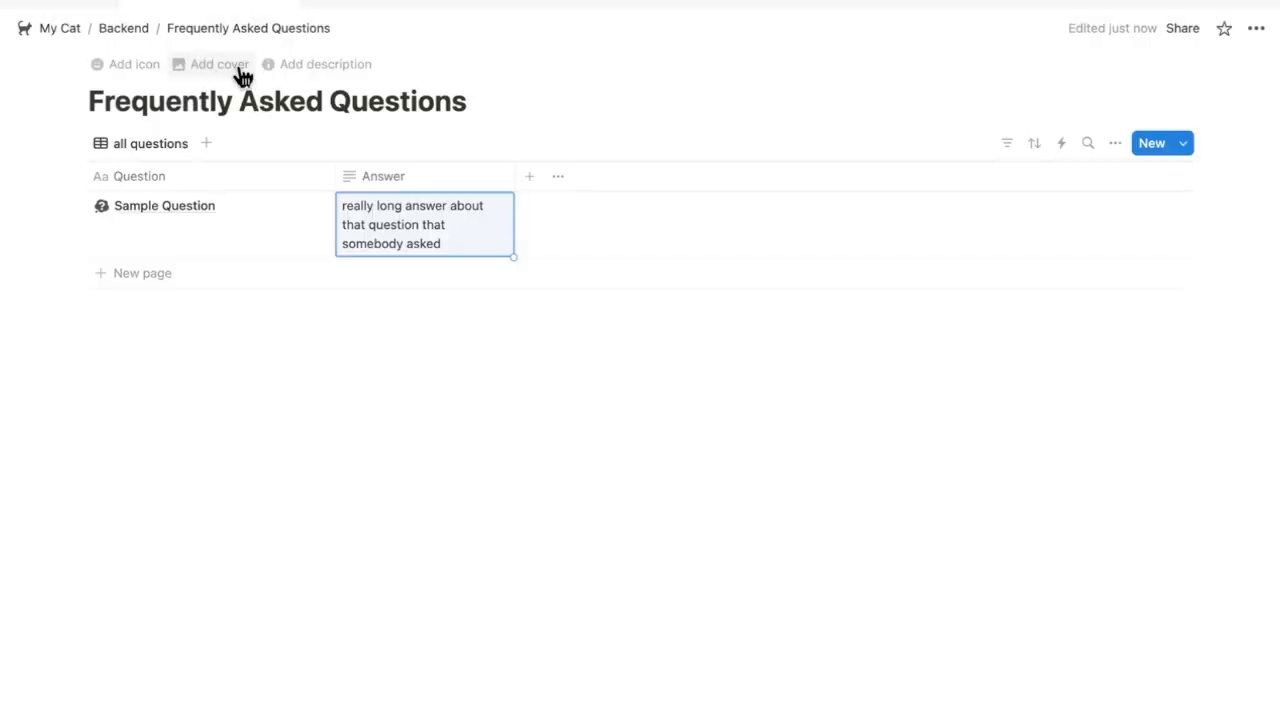
Add a gallery view of the FAQs, then navigate back through Backend to My Cat
click(206, 143)
click(135, 378)
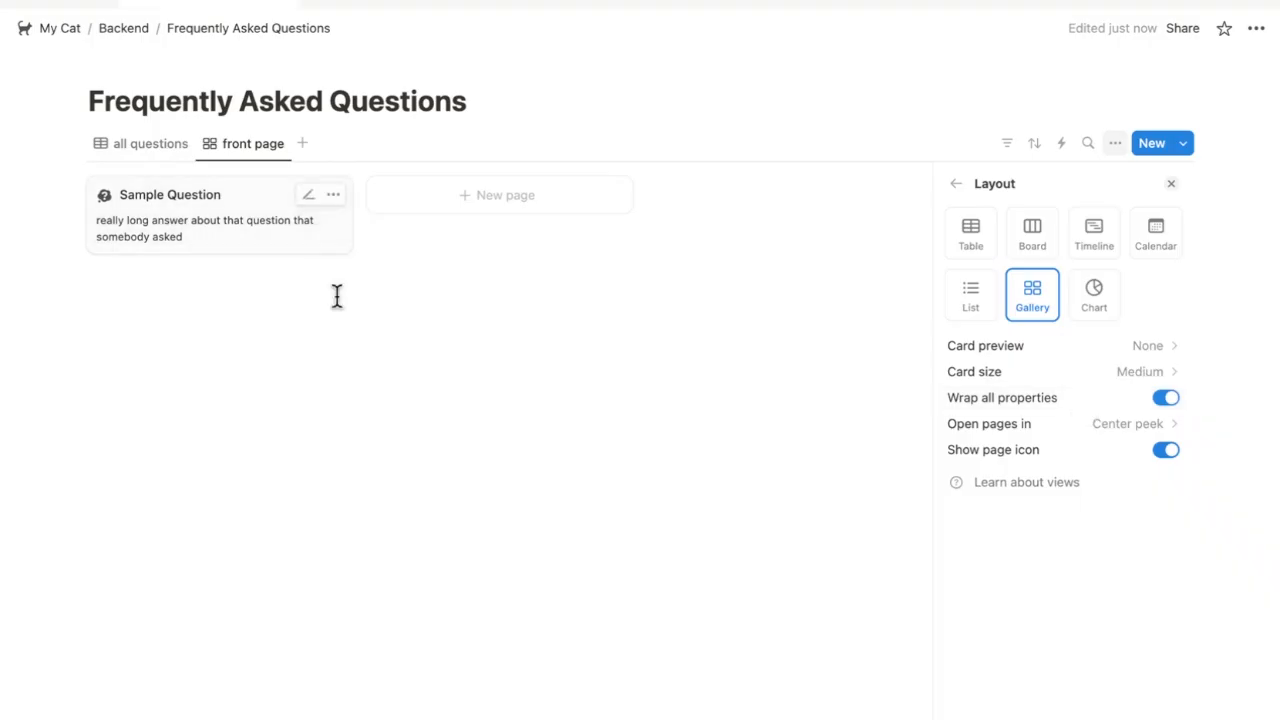
click(337, 300)
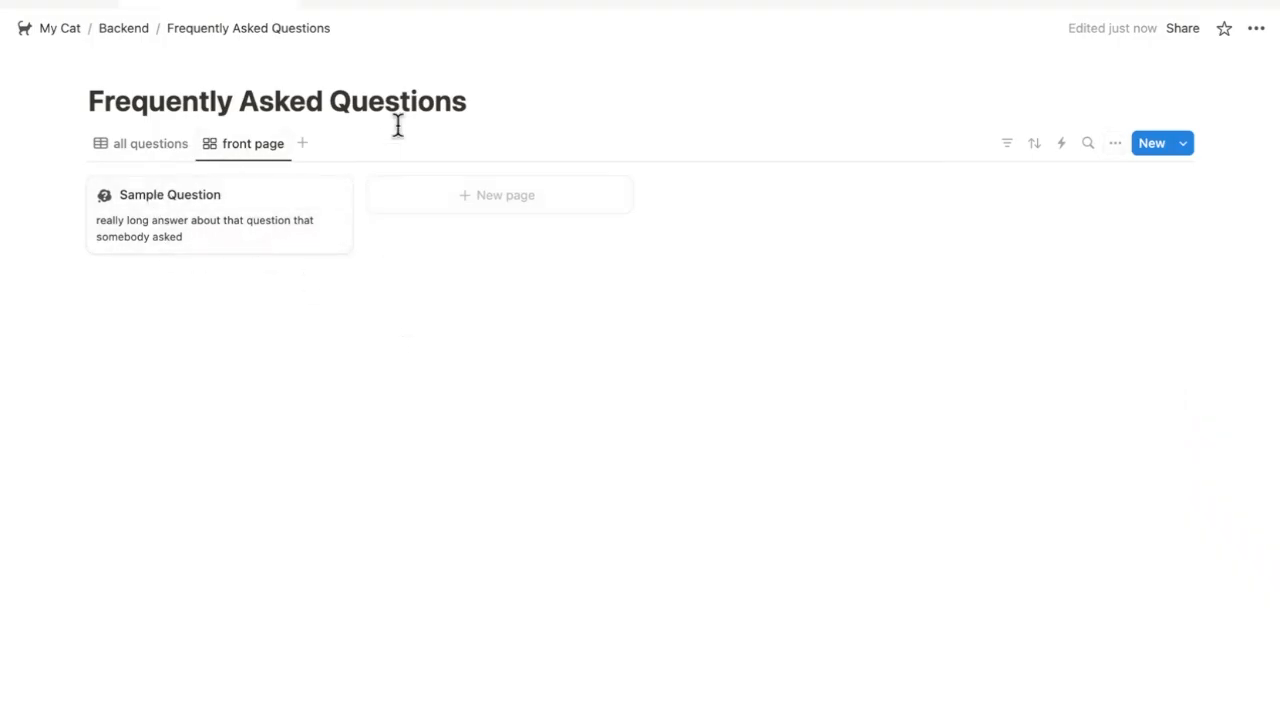
click(131, 32)
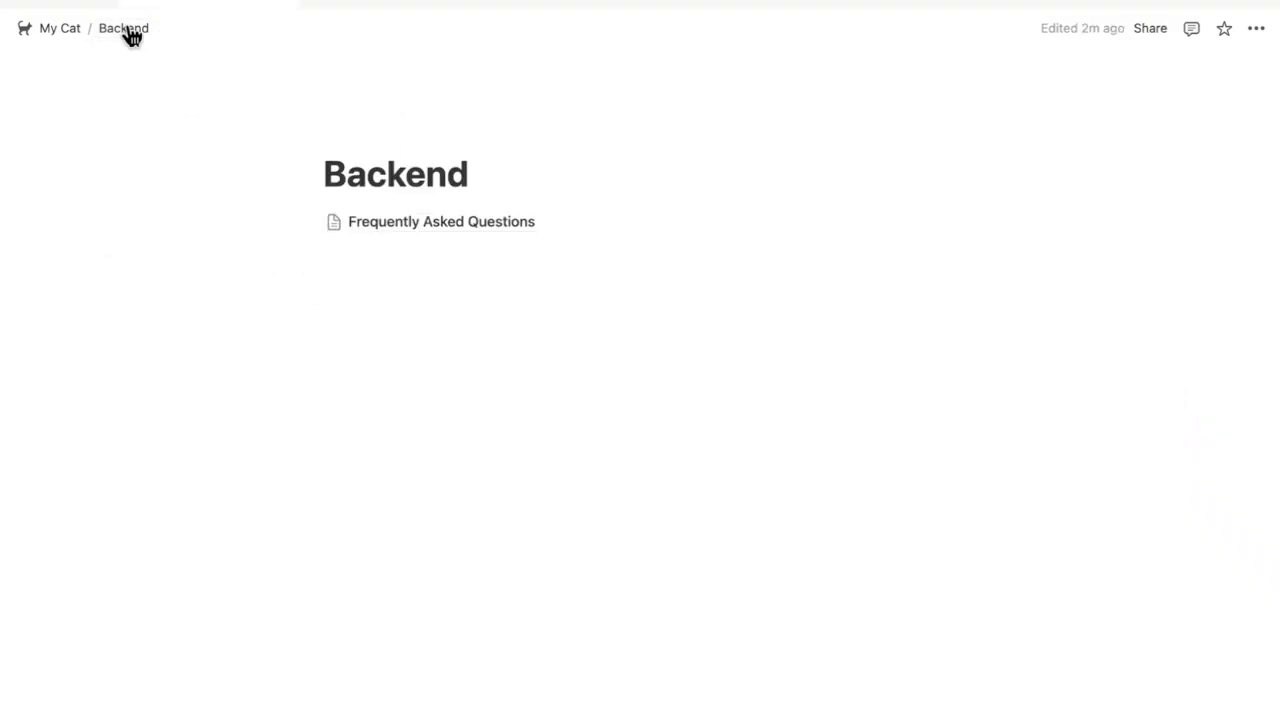
click(68, 30)
On the FAQs subpage, add a linked Frequently Asked Questions view and rename its view to '-'
scroll(934, 323, down, 3)
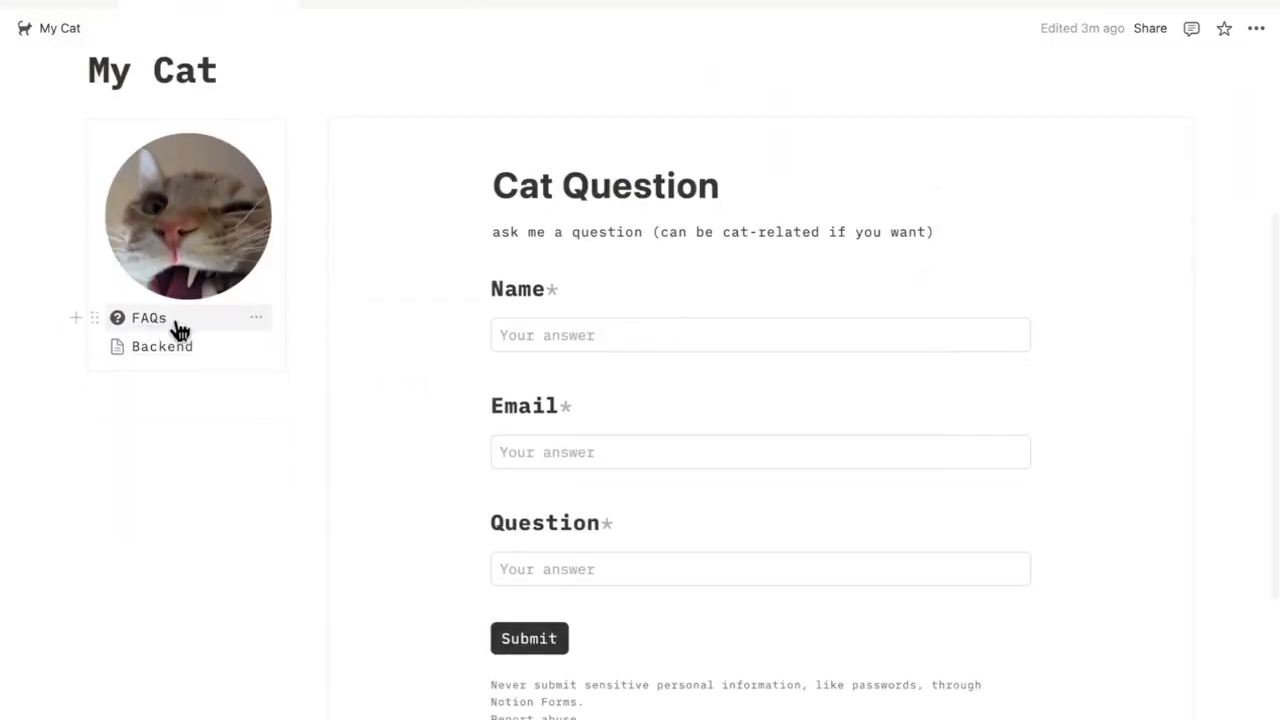
click(55, 136)
click(148, 317)
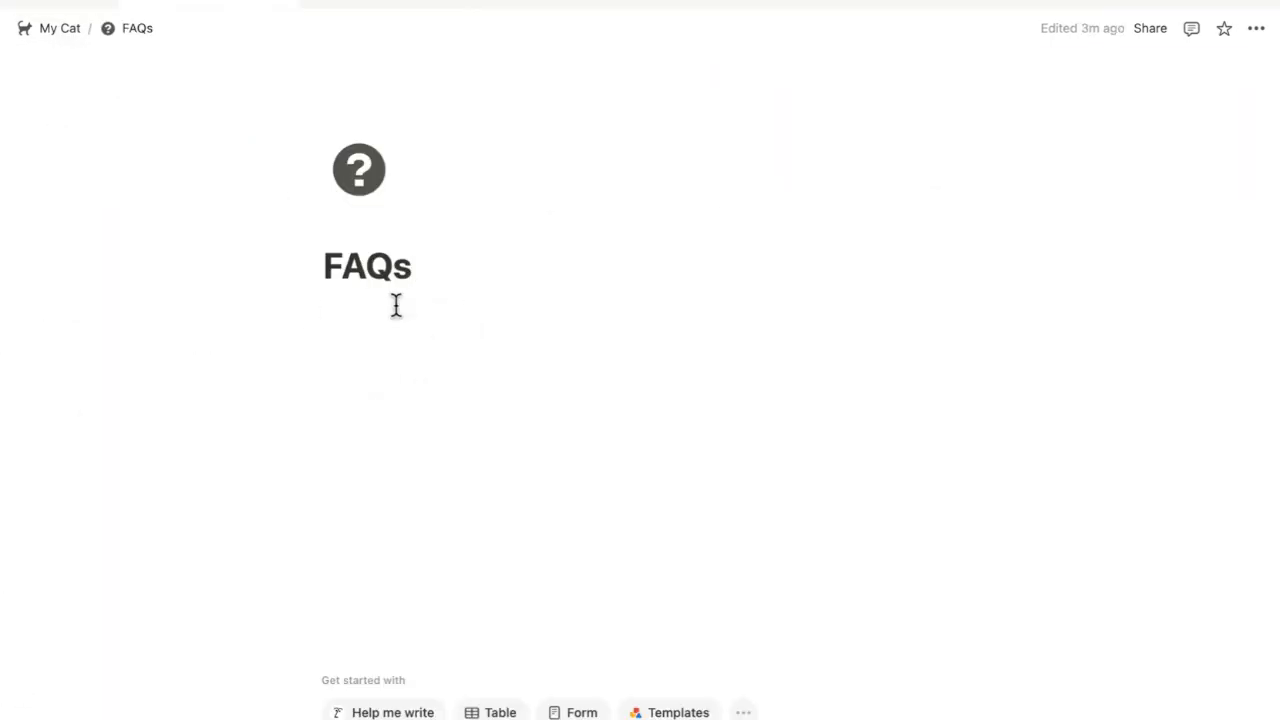
click(484, 319)
text(/linke)
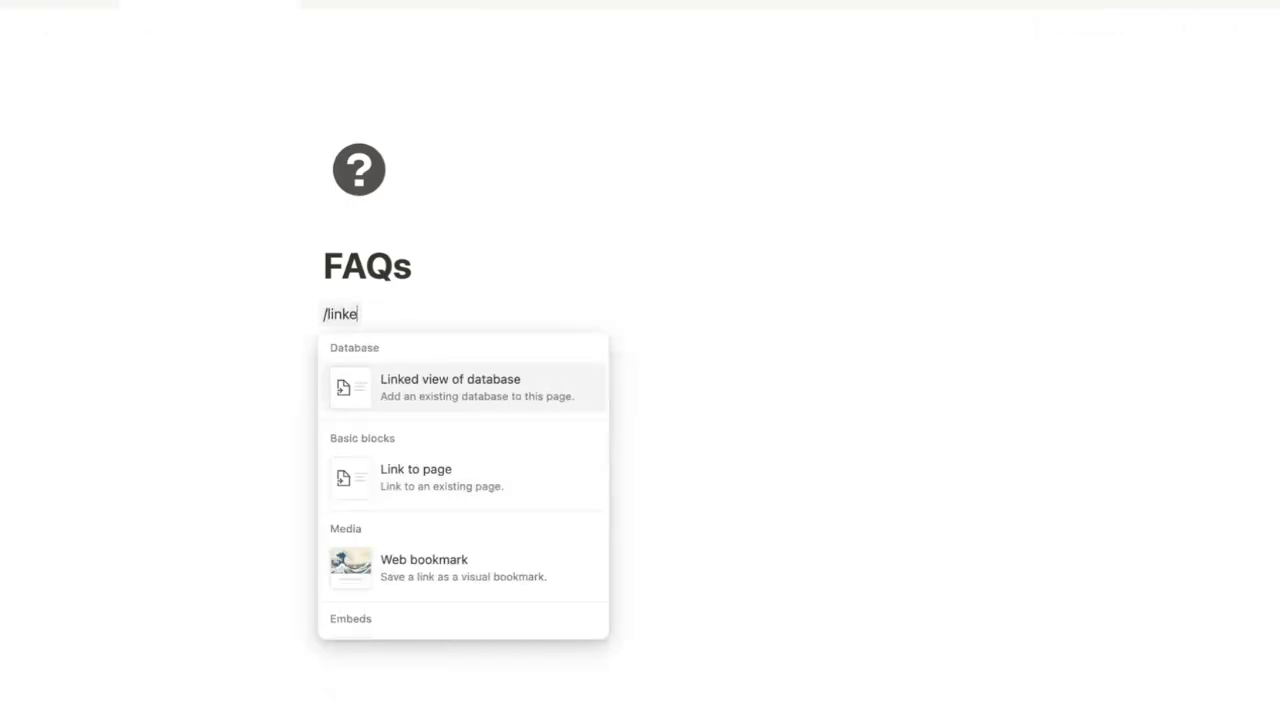
key(Return)
click(1129, 446)
click(379, 318)
click(426, 352)
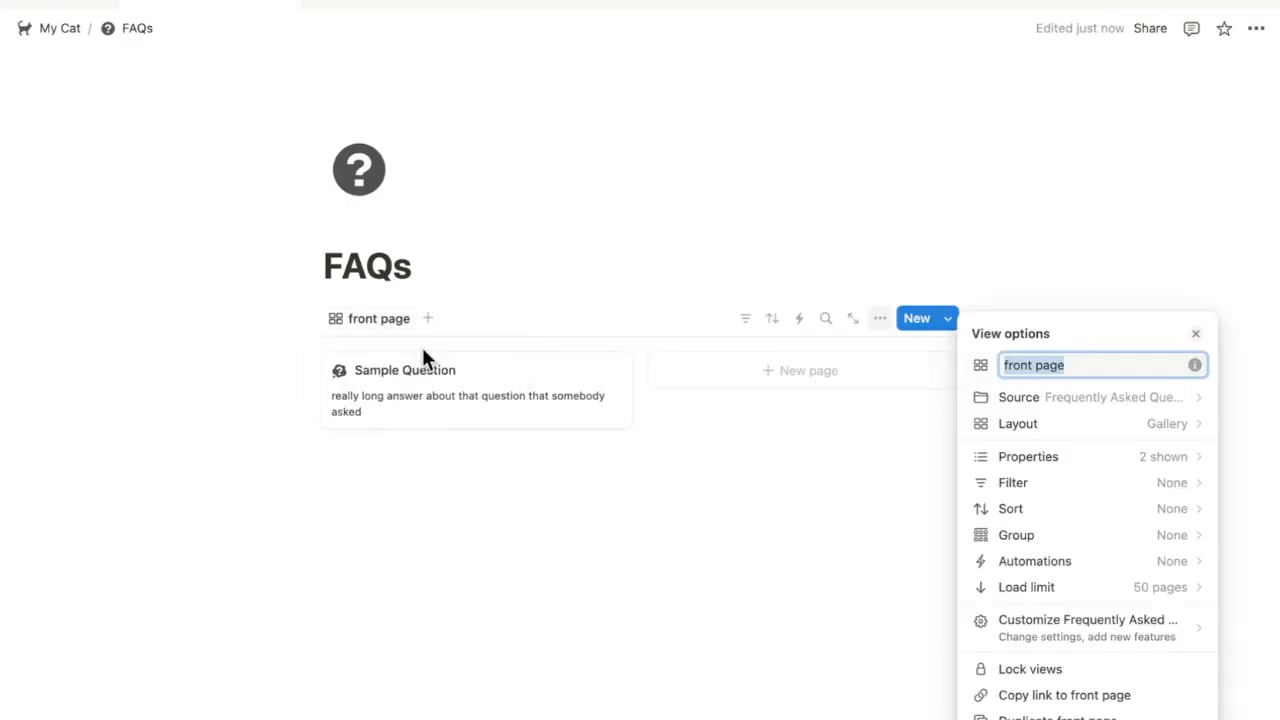
text(-)
key(Return)
Insert a button named 'Ask Your Own Question' below the FAQ gallery
click(485, 507)
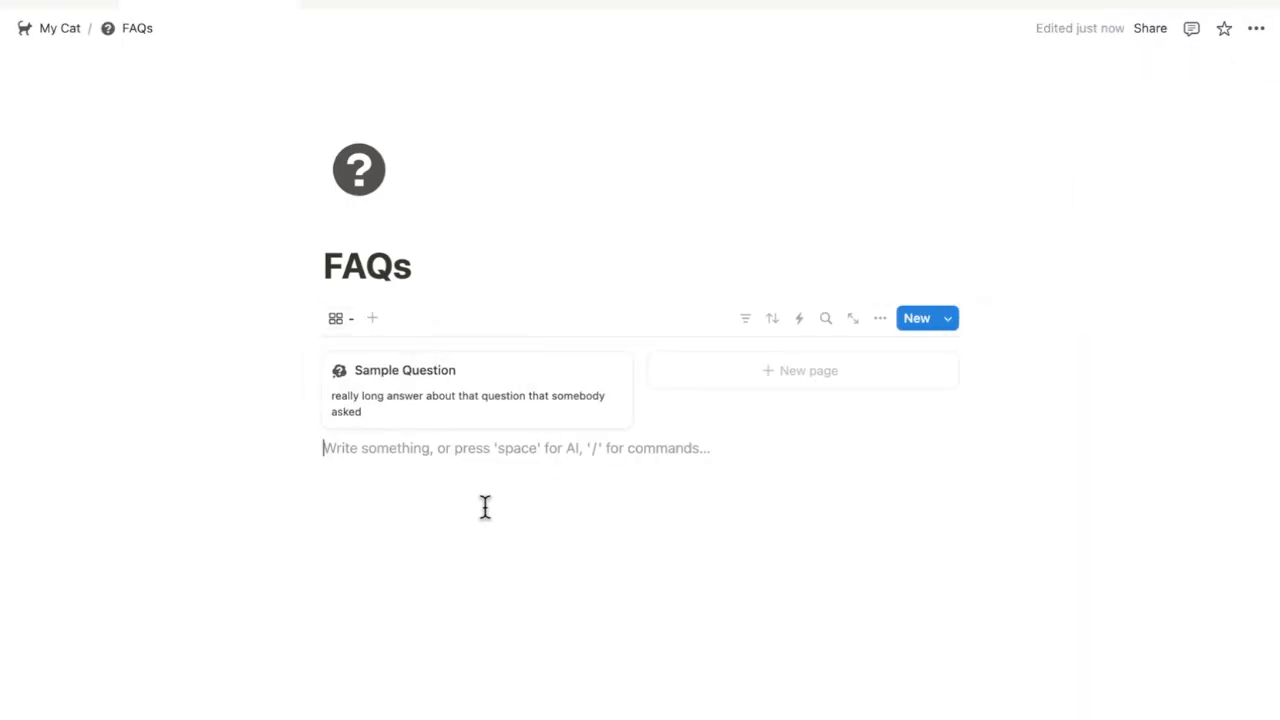
text(/)
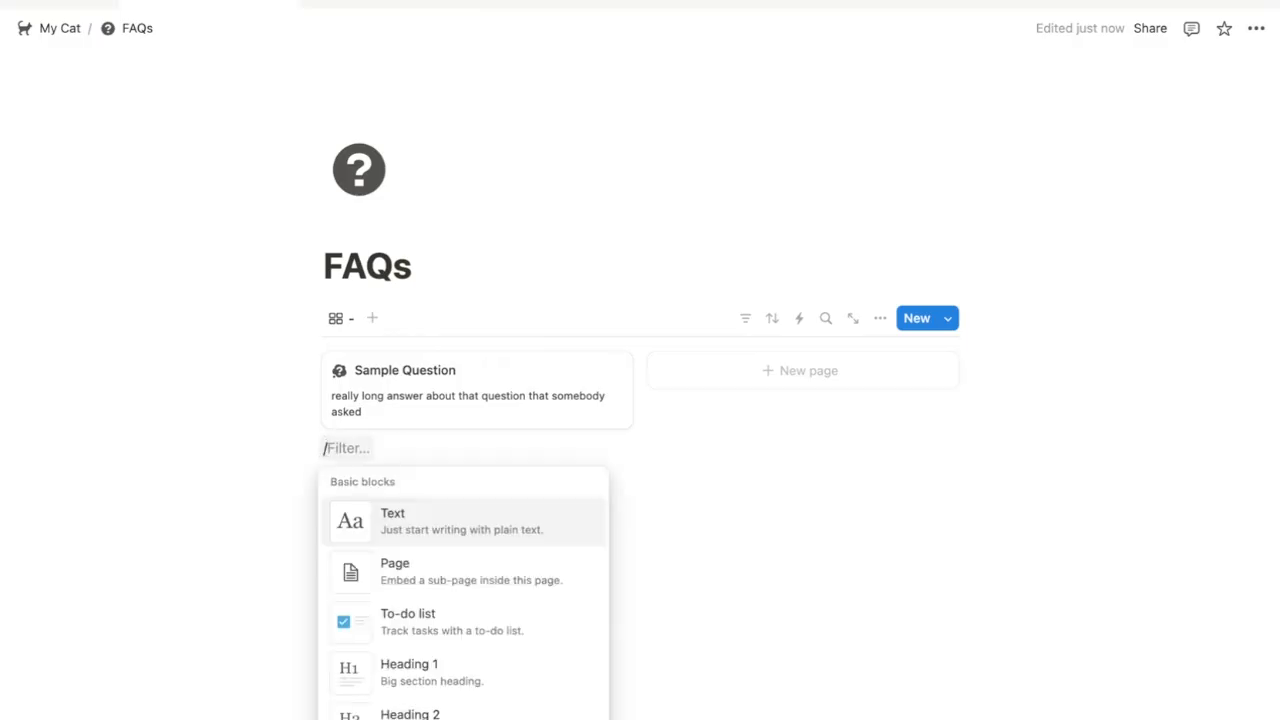
text(linked)
key(BackSpace)
key(BackSpace)
key(BackSpace)
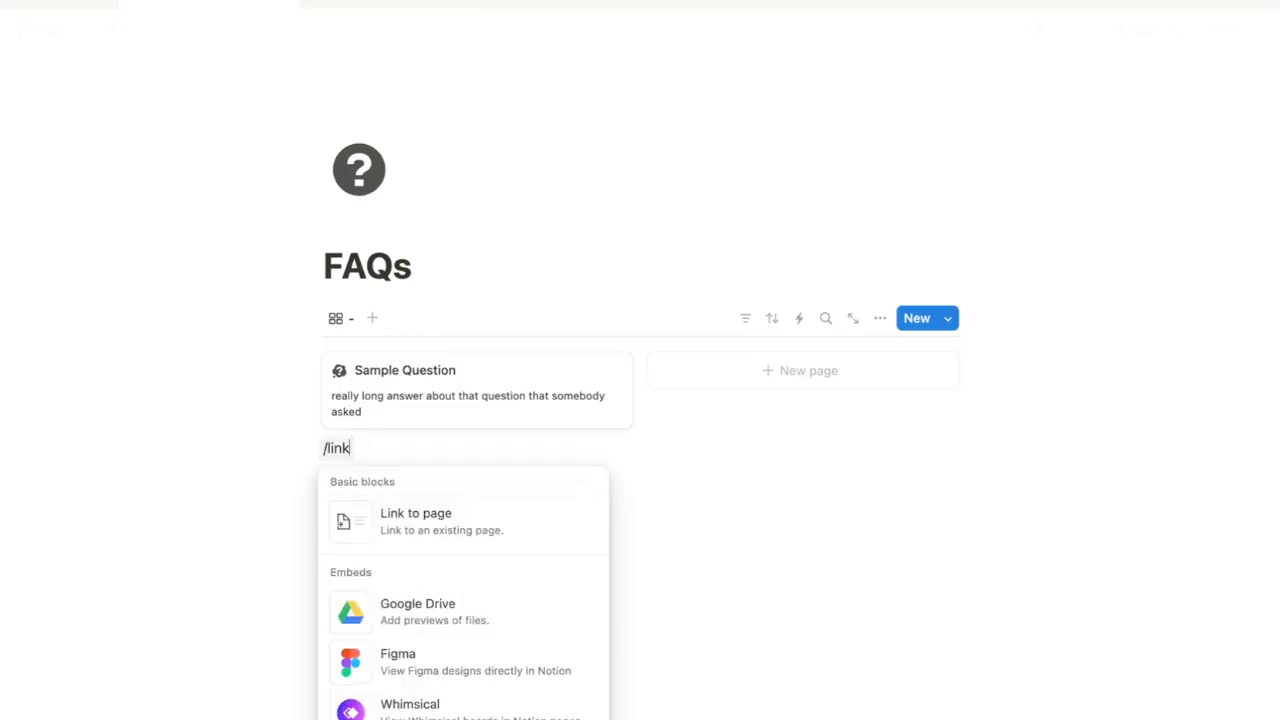
key(BackSpace)
key(BackSpace)
key(BackSpace)
text(but)
key(Return)
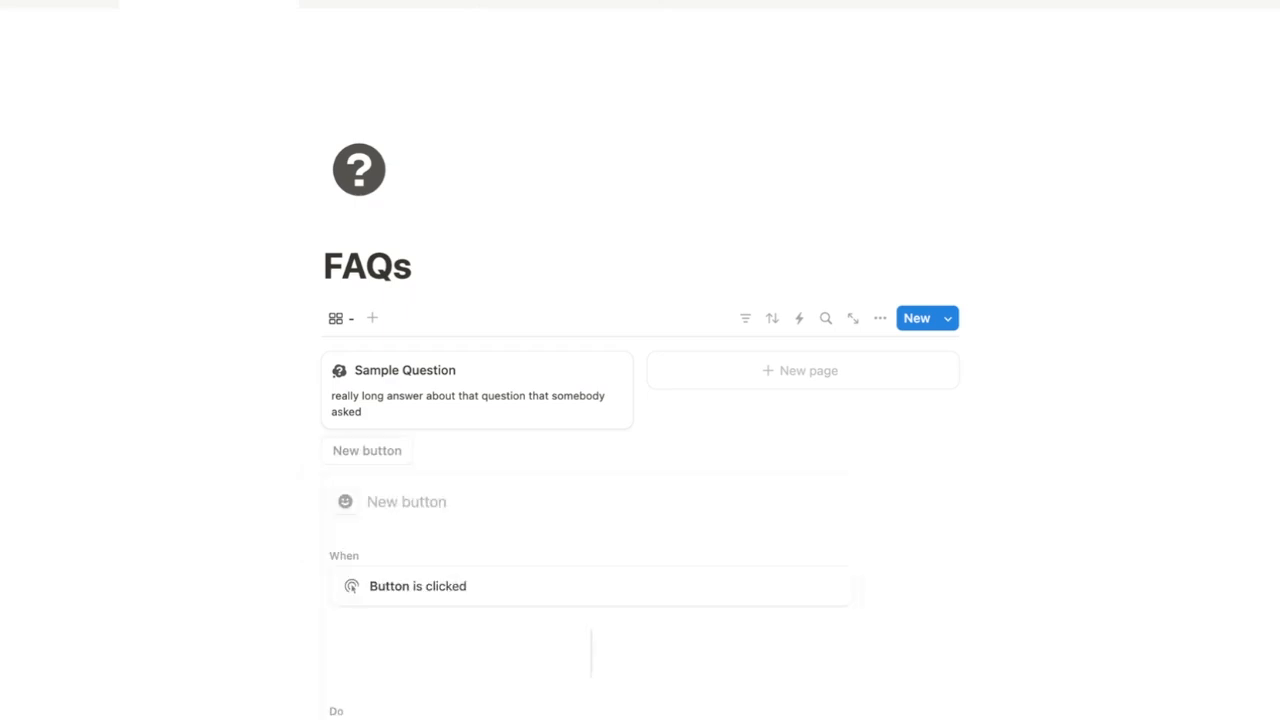
text(Ask Your Own)
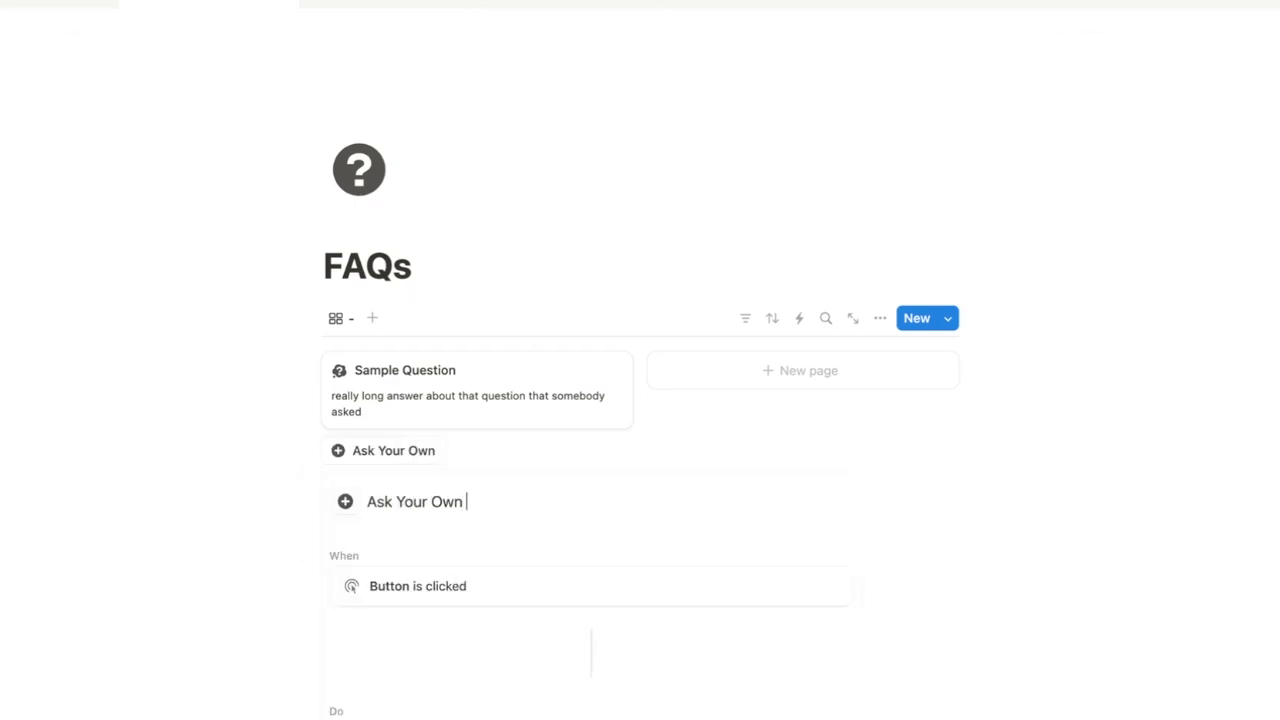
Make the button open the My Cat page as a full page
click(380, 718)
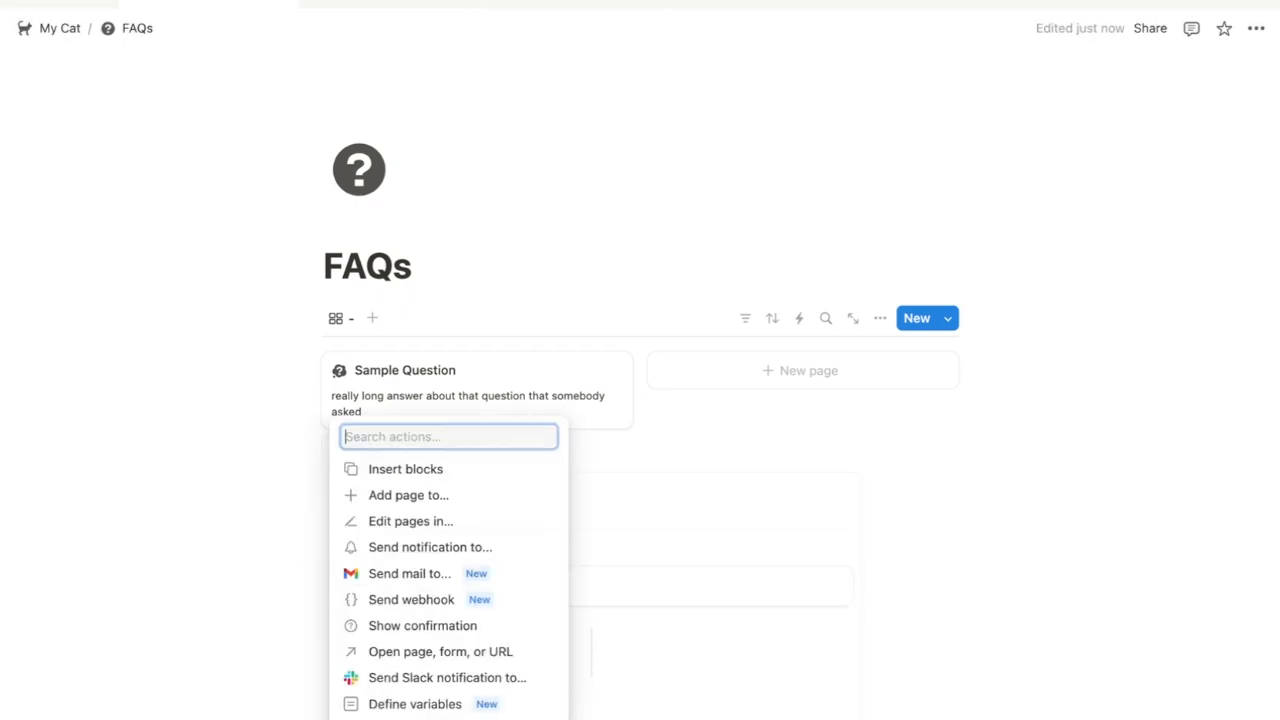
click(425, 651)
scroll(526, 605, down, 3)
click(548, 590)
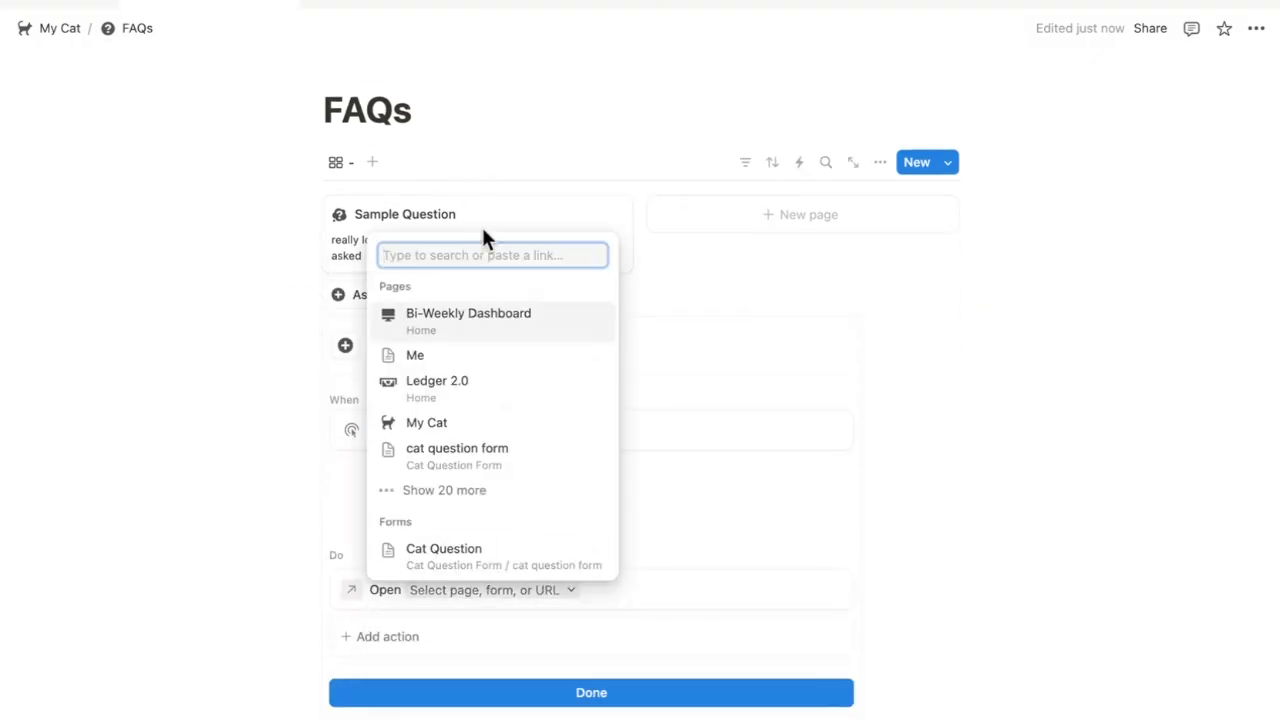
click(489, 425)
click(552, 593)
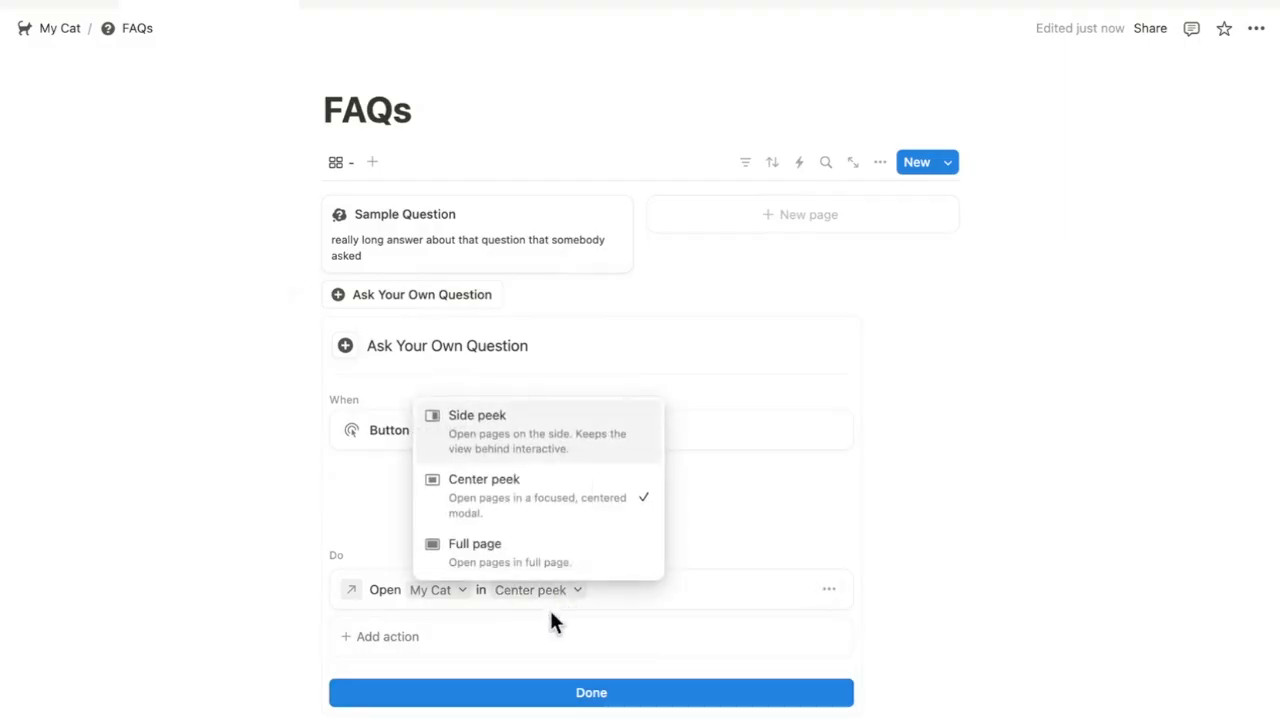
click(543, 440)
click(540, 592)
click(529, 546)
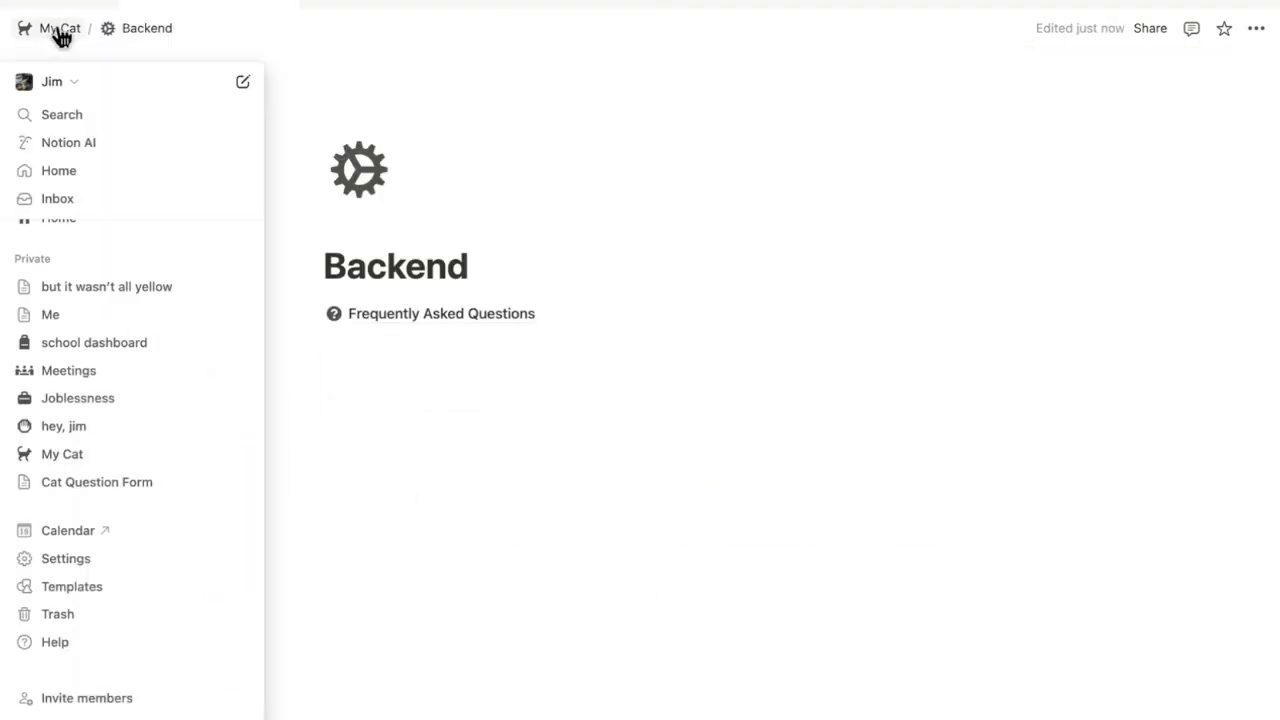
Return to the My Cat page and scroll through its layout
click(57, 31)
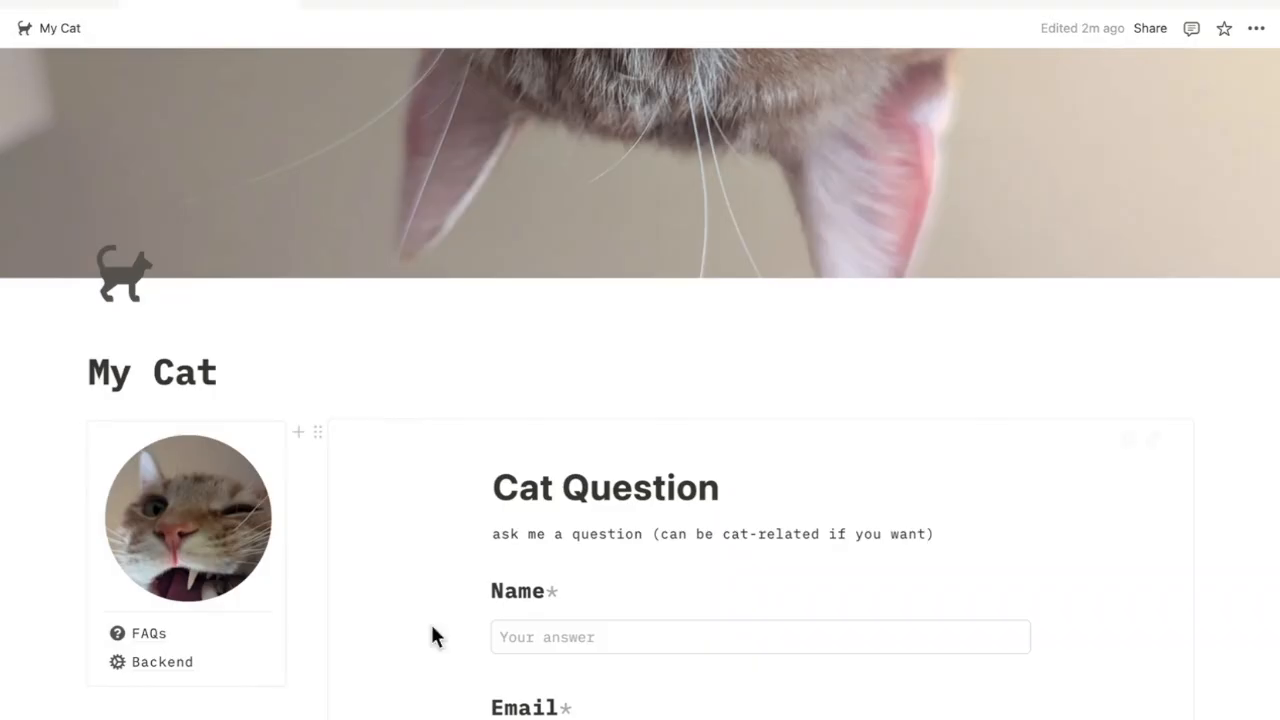
scroll(555, 625, down, 5)
scroll(556, 630, down, 3)
scroll(556, 630, up, 10)
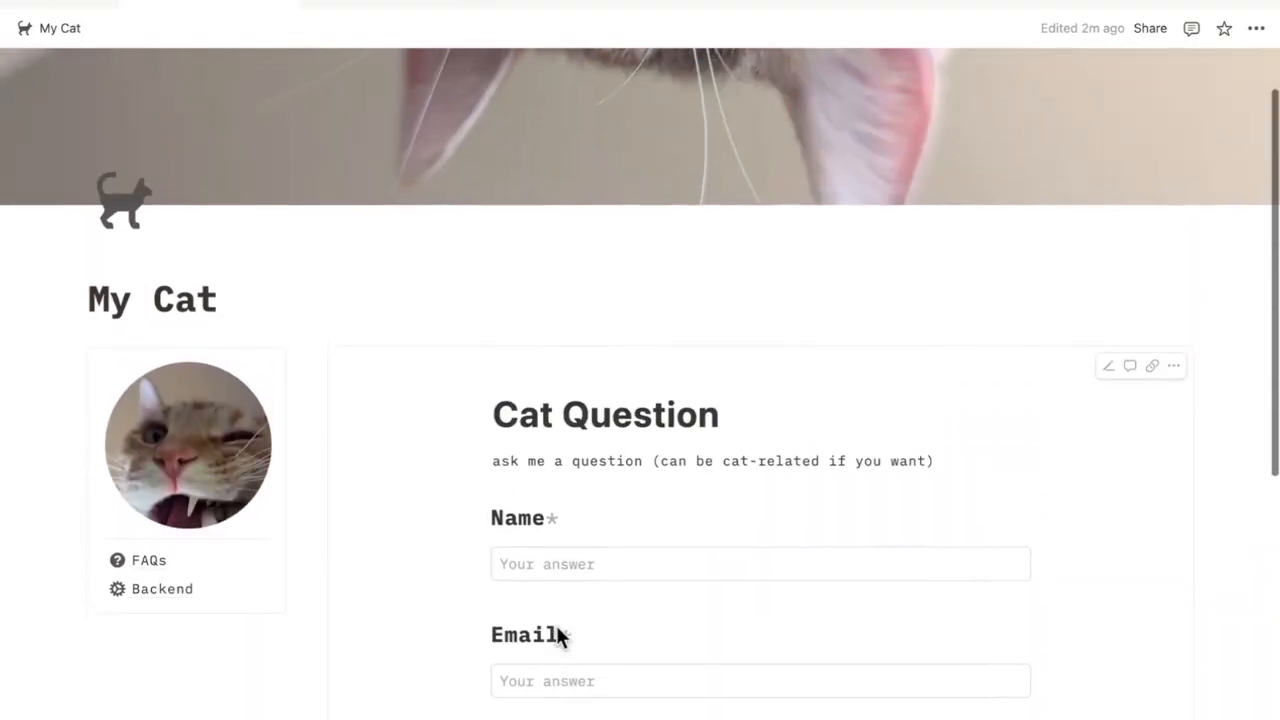
scroll(398, 265, down, 2)
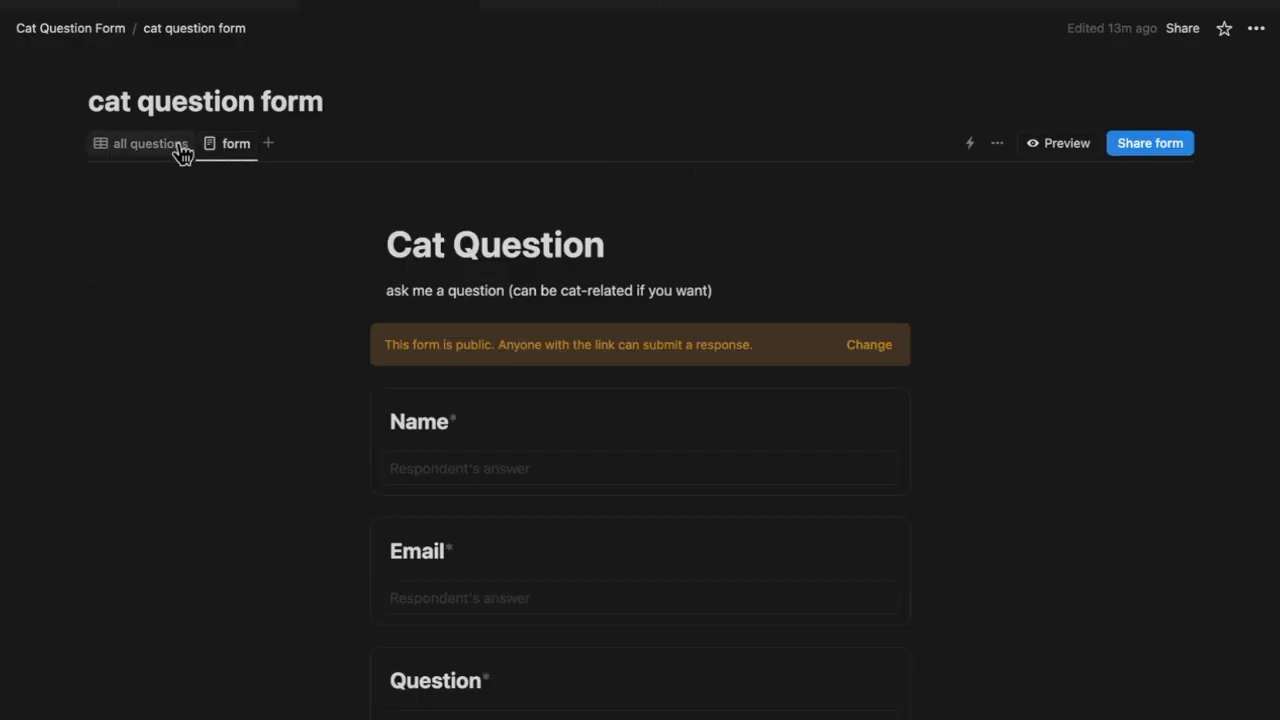
Start a database automation triggered by Page added, with a Send notification action
click(178, 150)
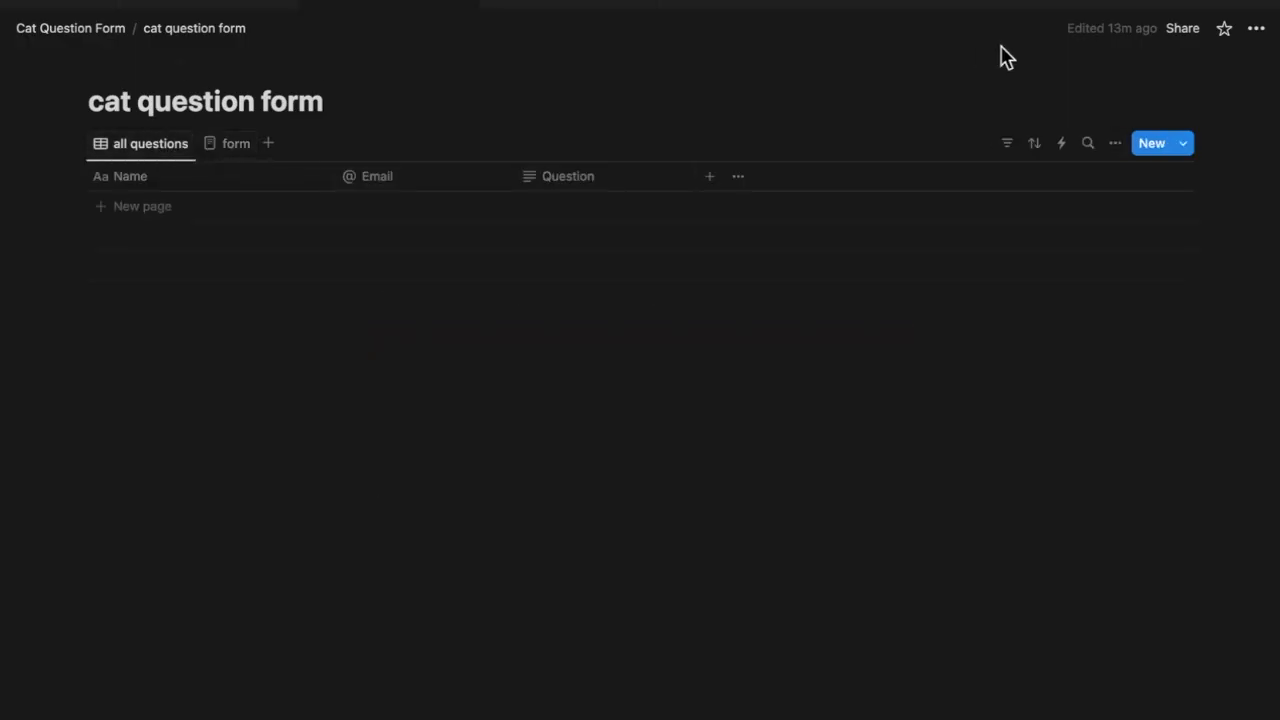
click(1060, 148)
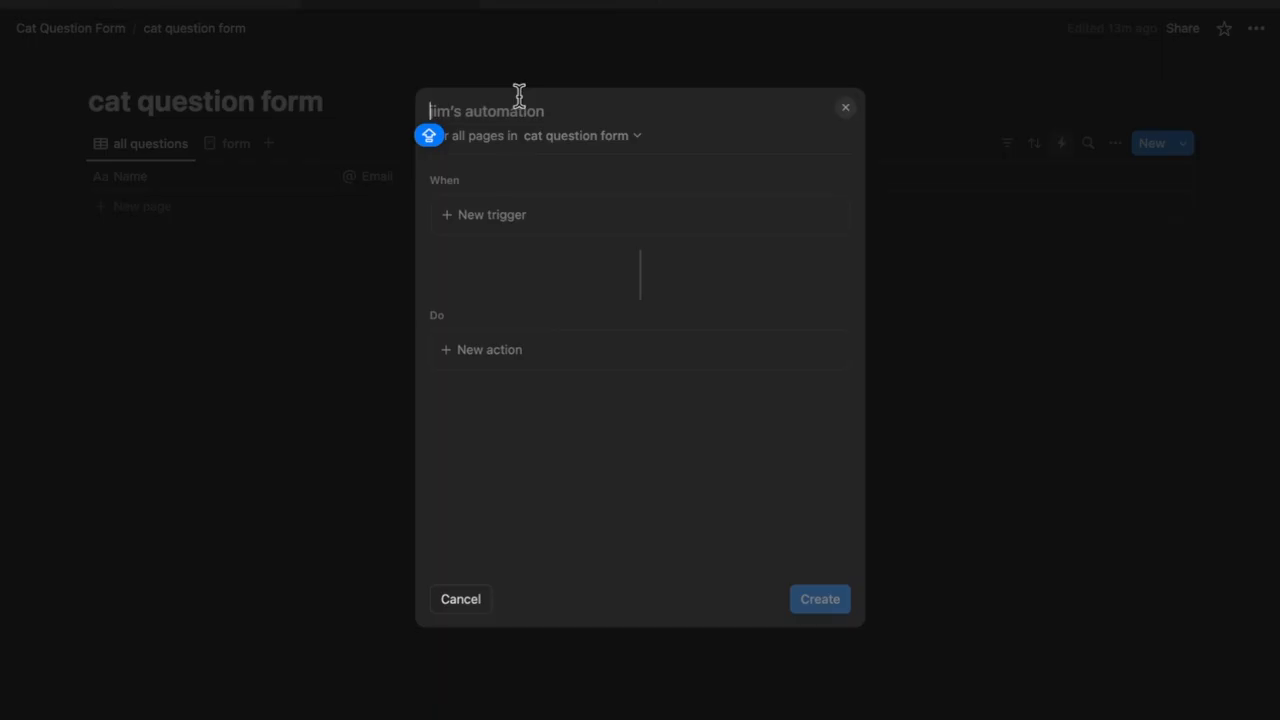
click(588, 212)
click(525, 346)
click(530, 396)
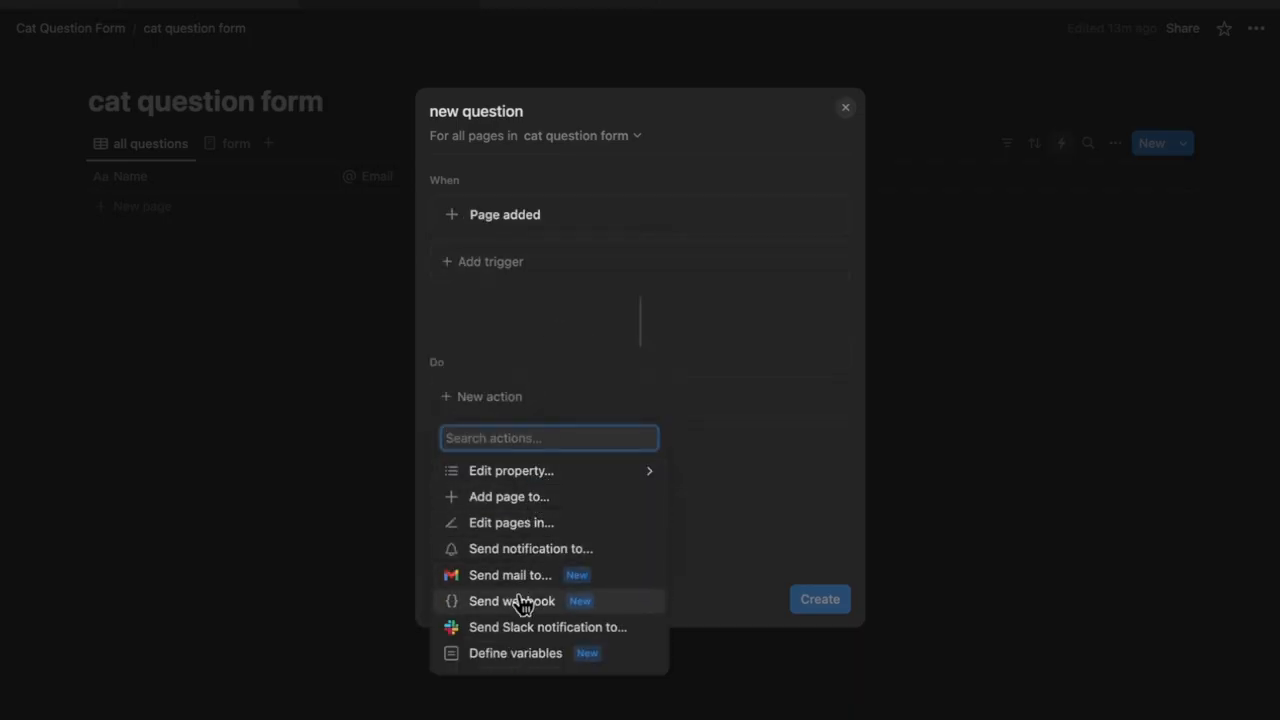
click(532, 550)
Notify yourself with 'Somebody asked a new question' and create the automation
click(652, 400)
click(648, 430)
click(566, 465)
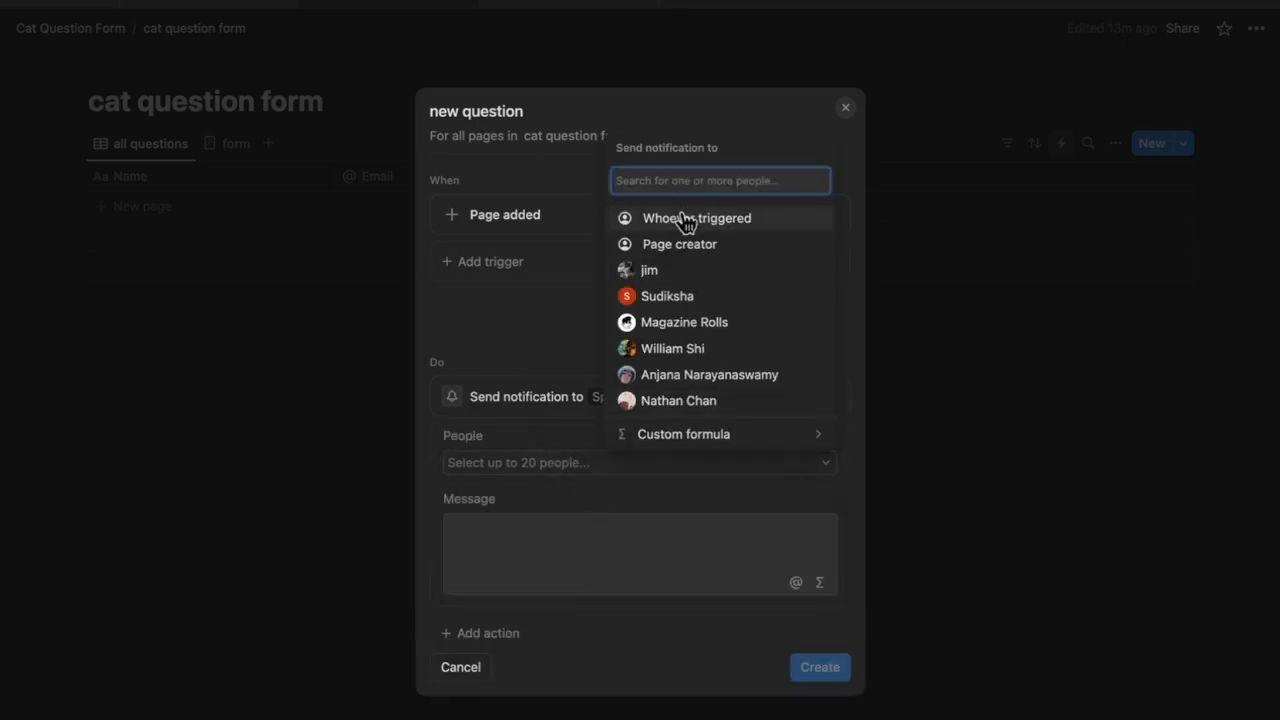
click(695, 272)
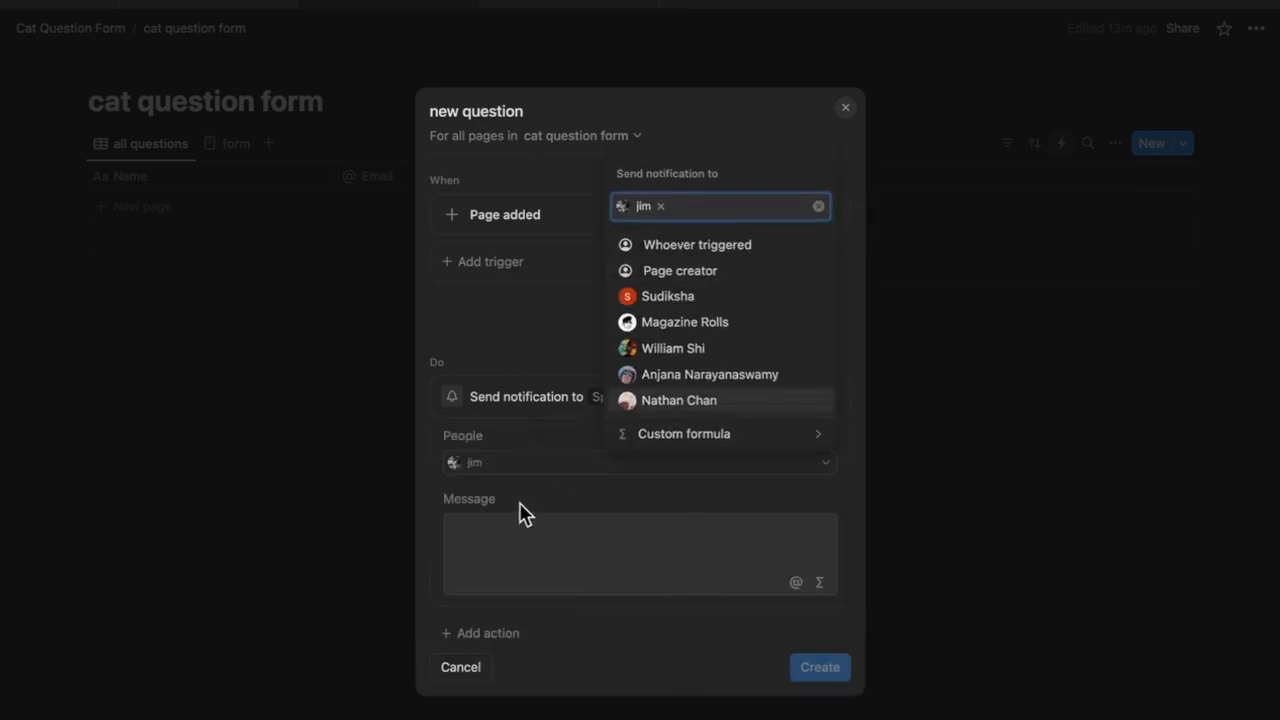
click(528, 530)
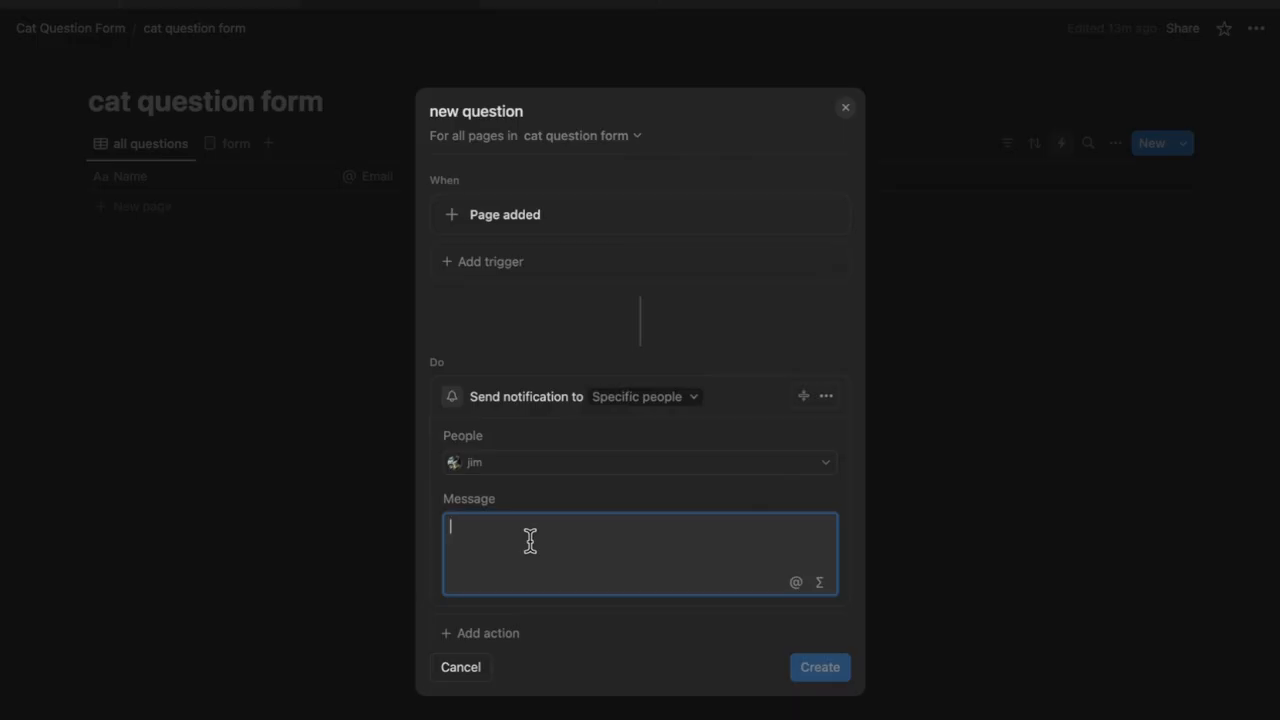
text(Somebody asked a new question)
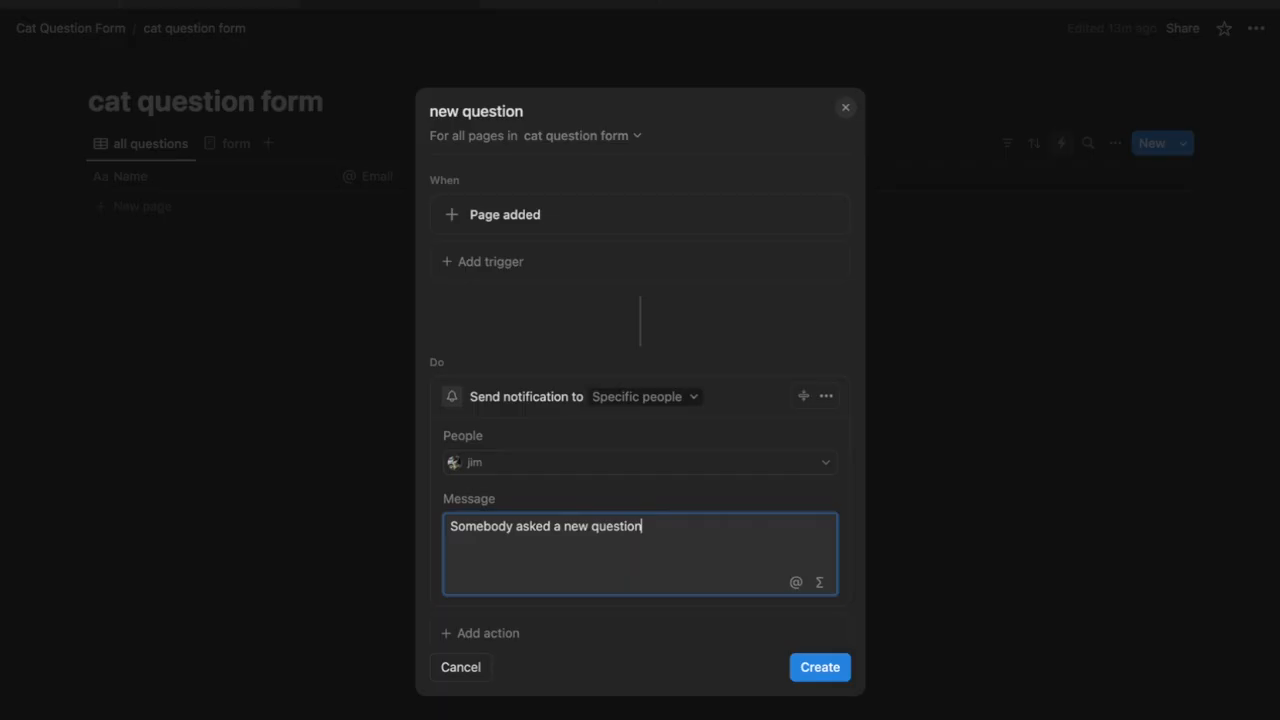
scroll(547, 546, down, 1)
click(818, 667)
click(654, 404)
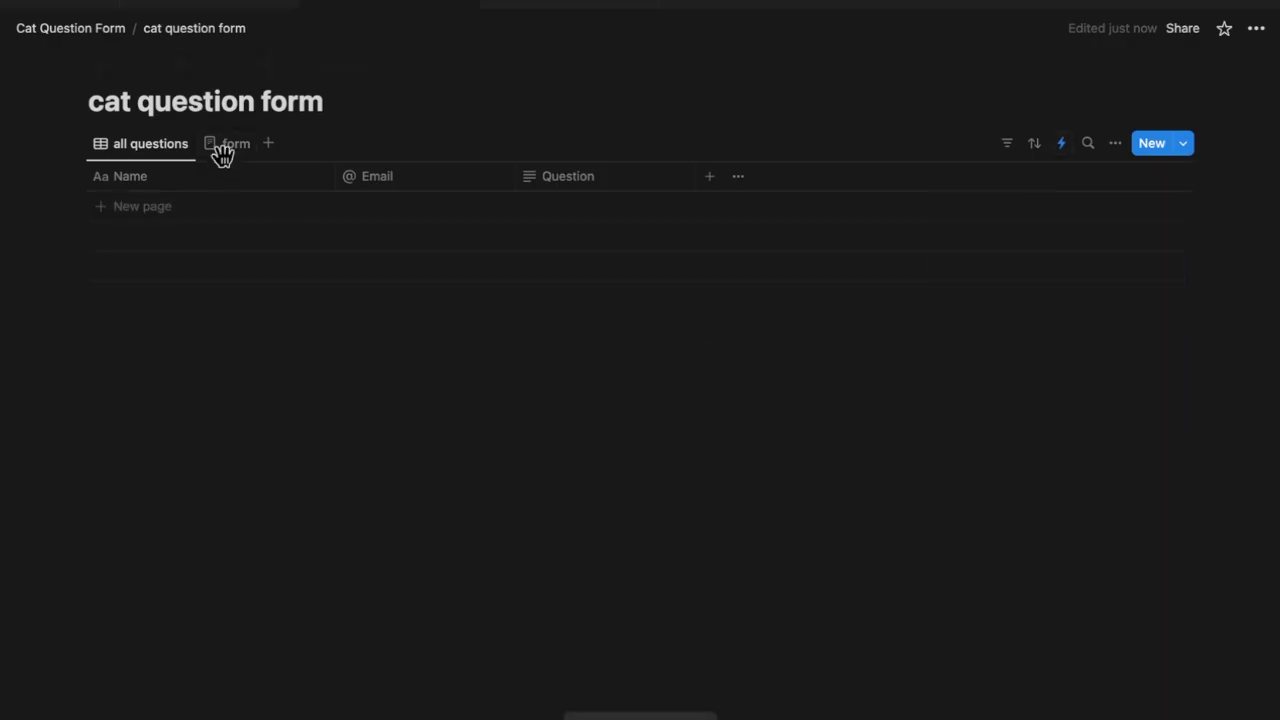
Fill the Cat Question form with name 'Sample Test 1', an email address, and a cat-name question
click(222, 153)
click(234, 9)
scroll(452, 370, down, 1)
click(609, 406)
text(Sample)
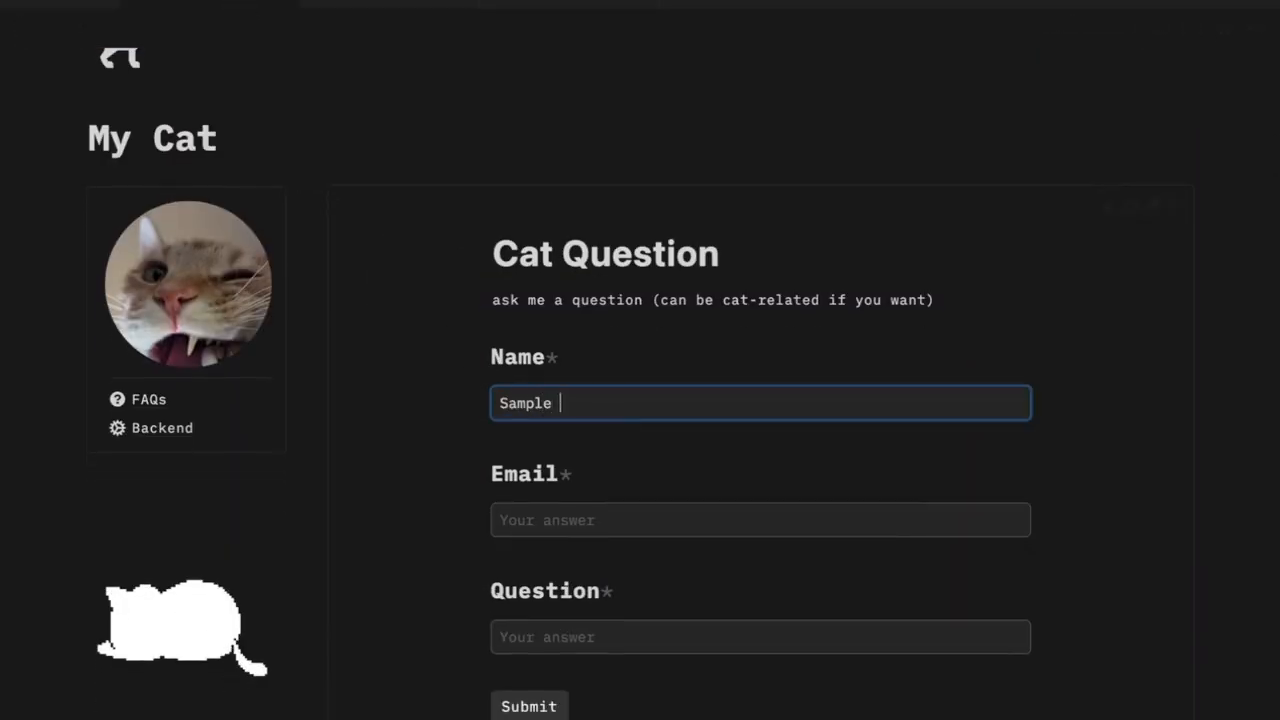
text( Test 1)
click(733, 520)
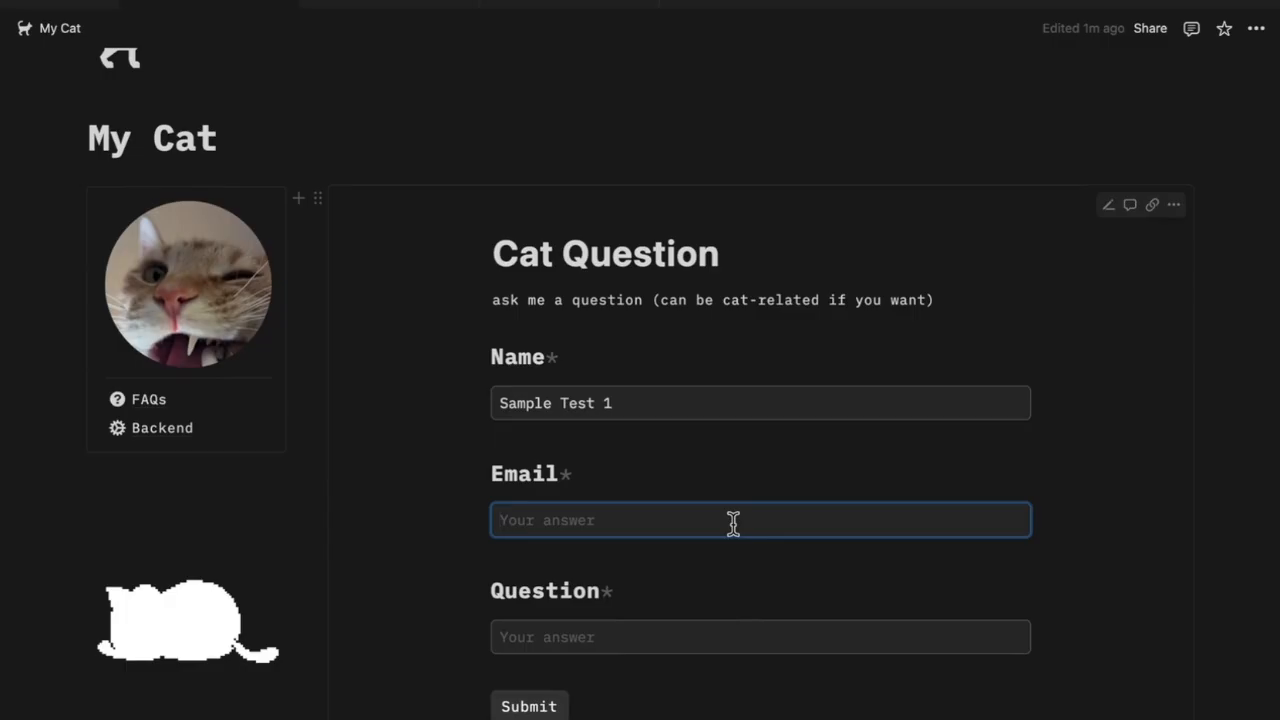
text(fake@fake.com)
key(Tab)
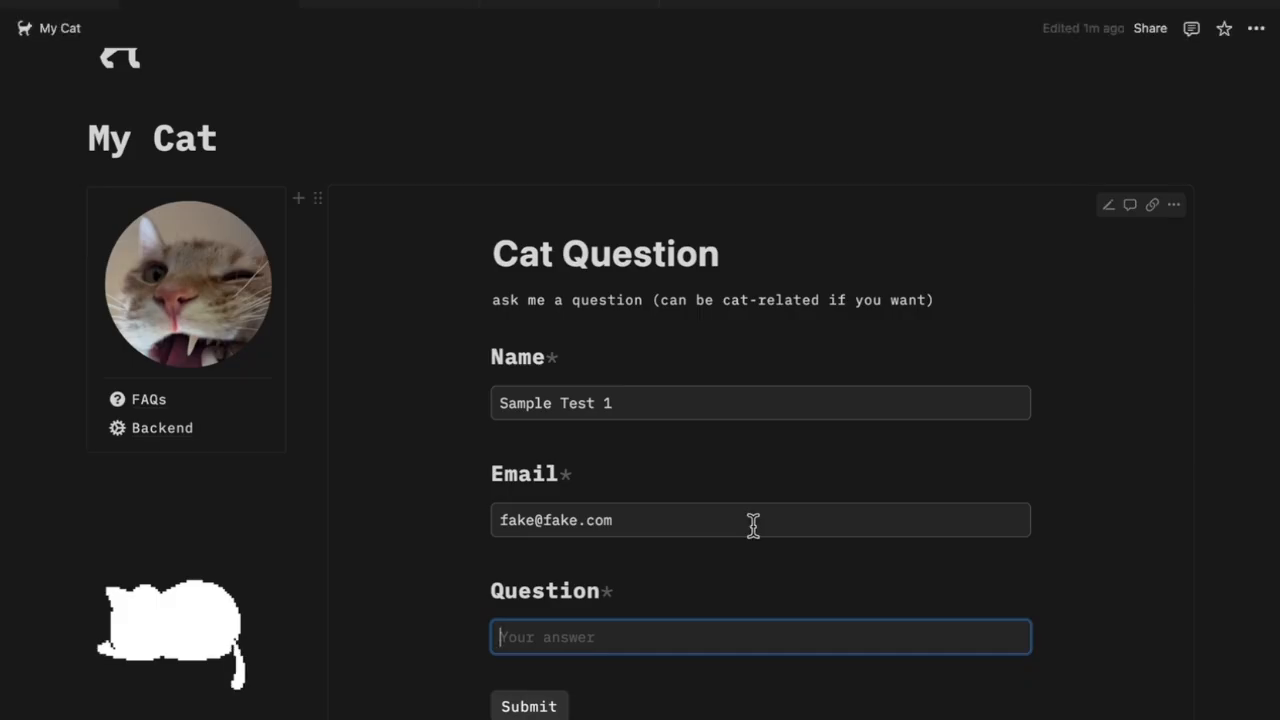
text(What is your ca)
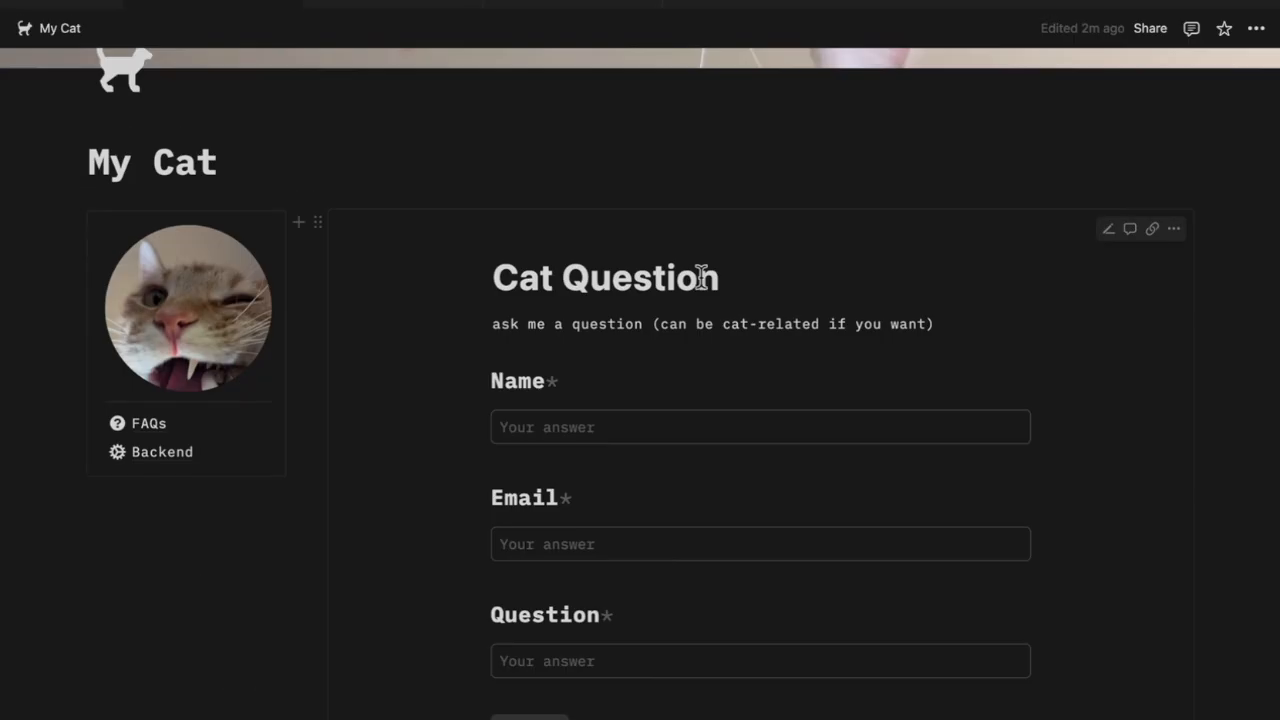
scroll(700, 277, down, 2)
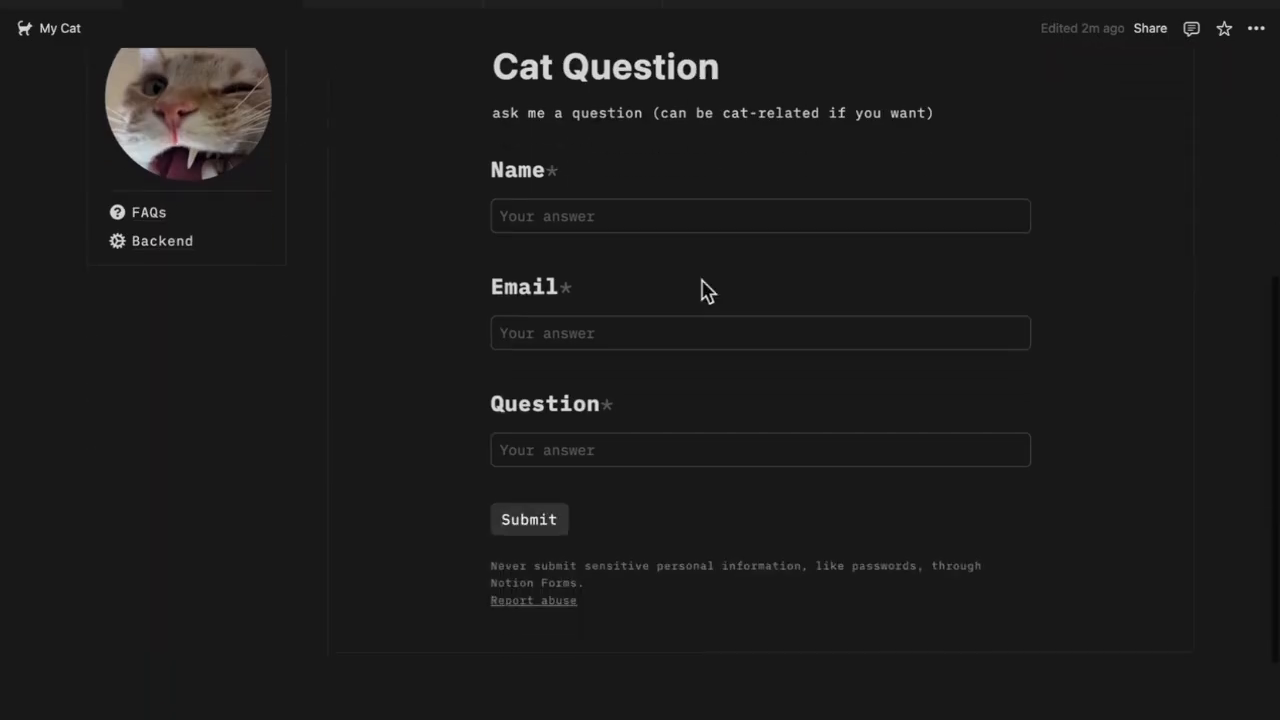
Open the Sample Test 1 submission from the new question notification in the Inbox
click(240, 28)
click(140, 147)
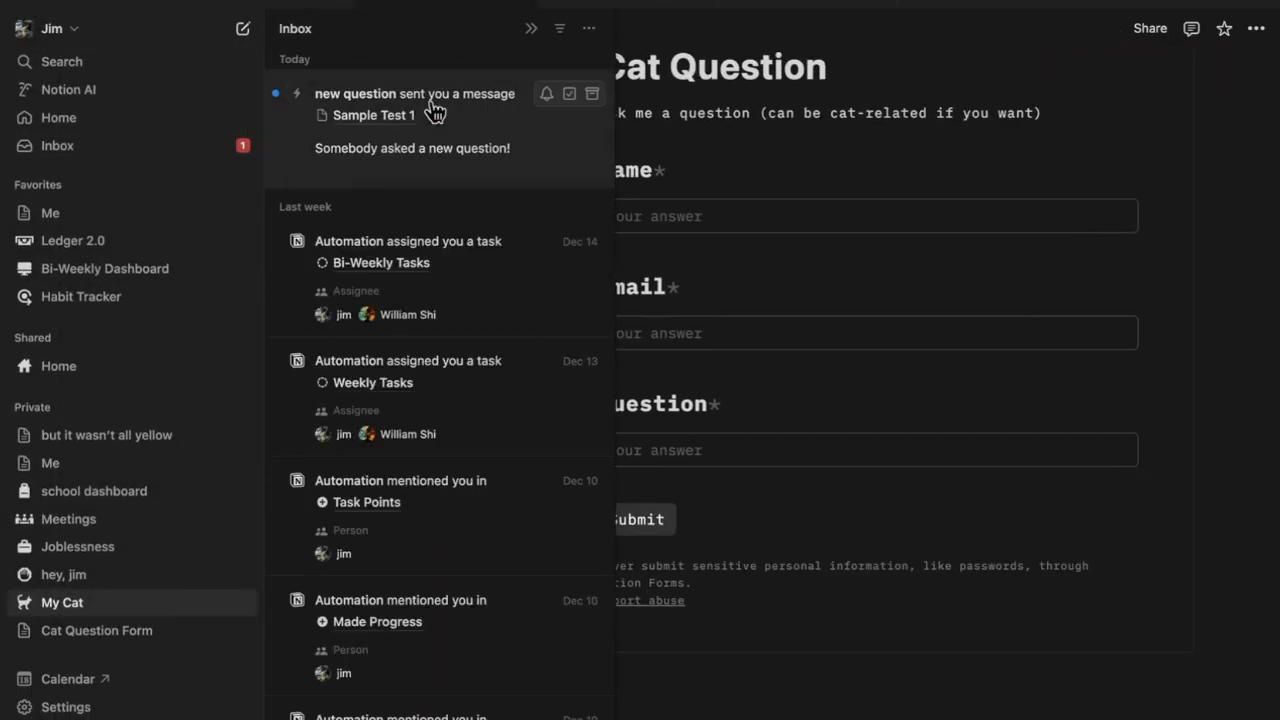
click(385, 120)
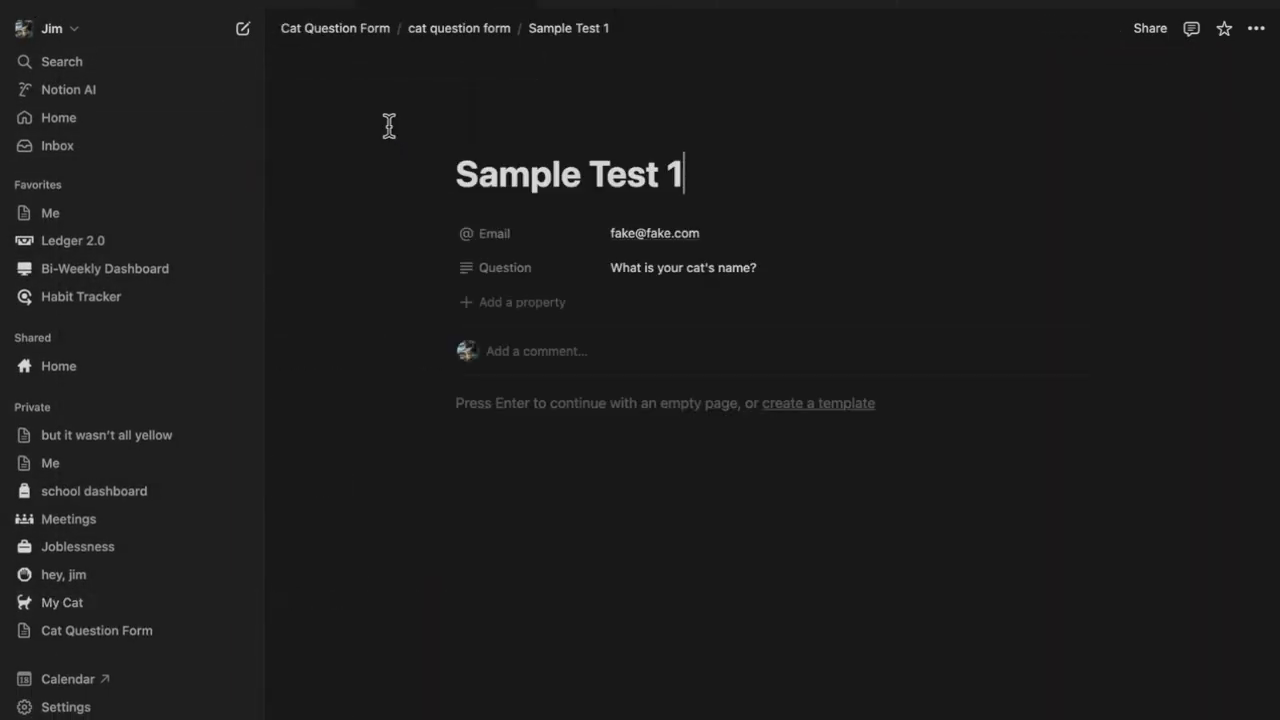
click(253, 6)
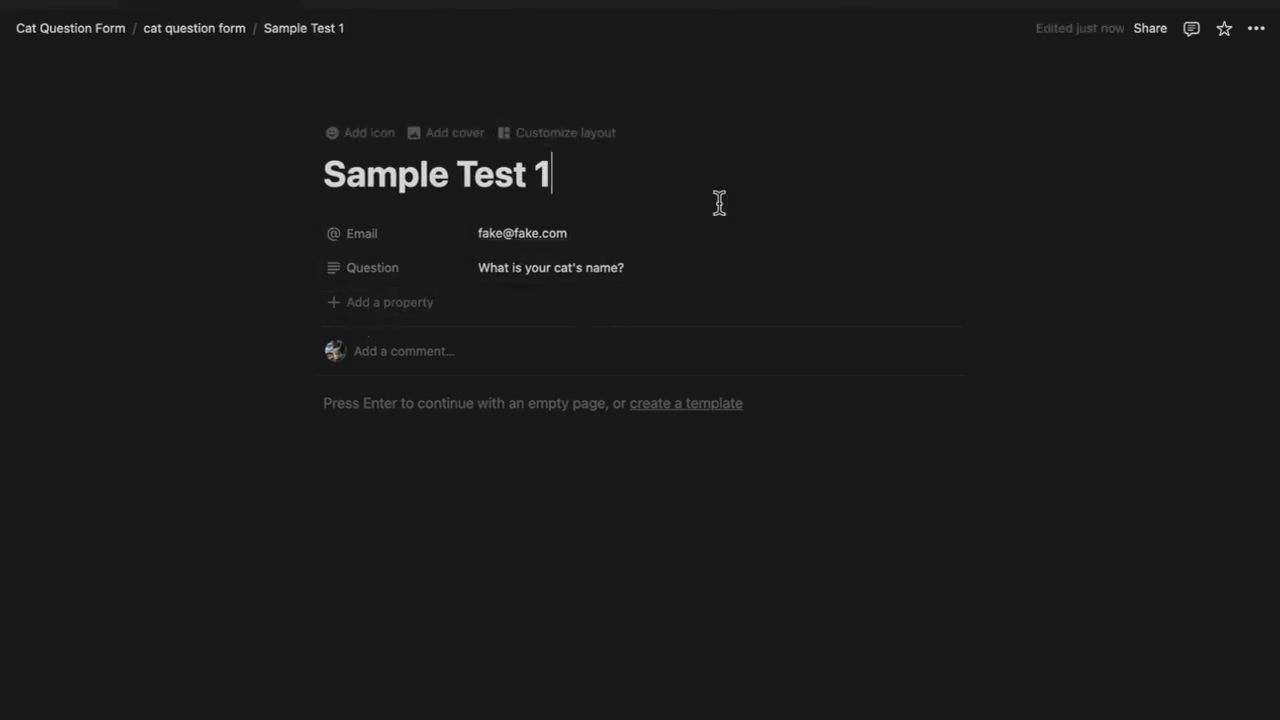
Add a button property named 'Turn into FAQ' to the submission
click(405, 305)
scroll(480, 620, down, 3)
scroll(468, 692, down, 2)
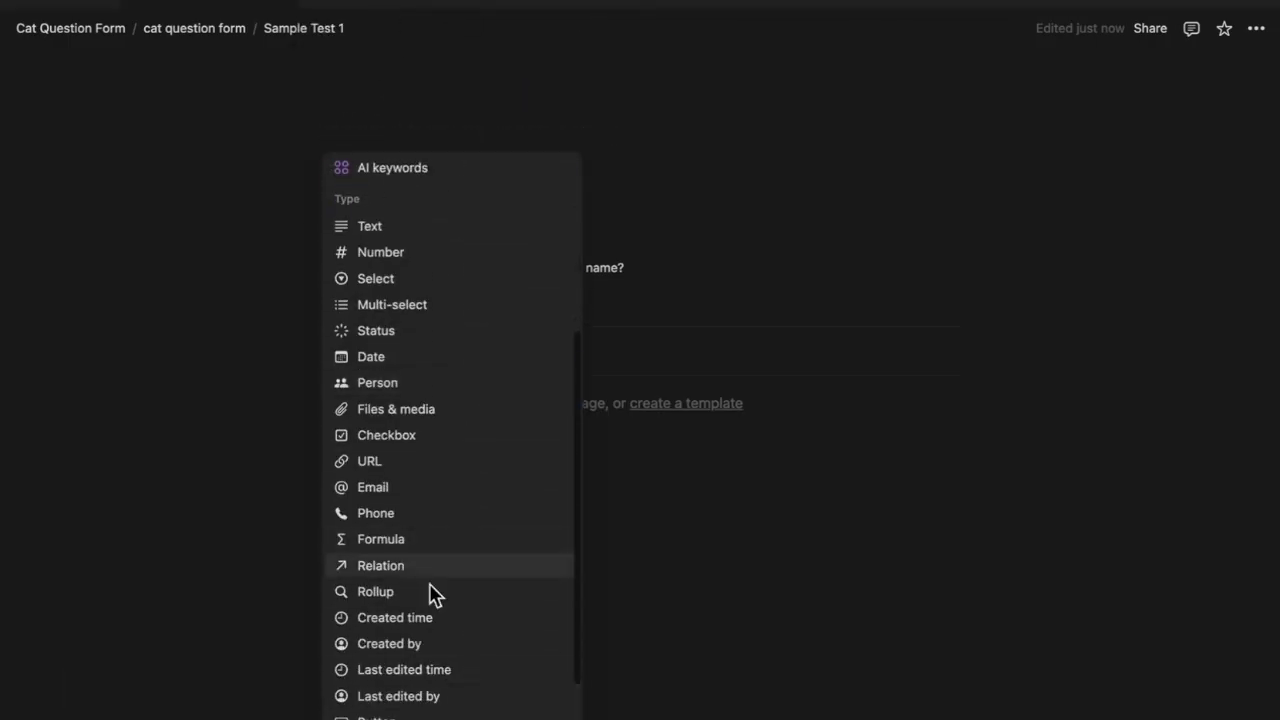
click(428, 716)
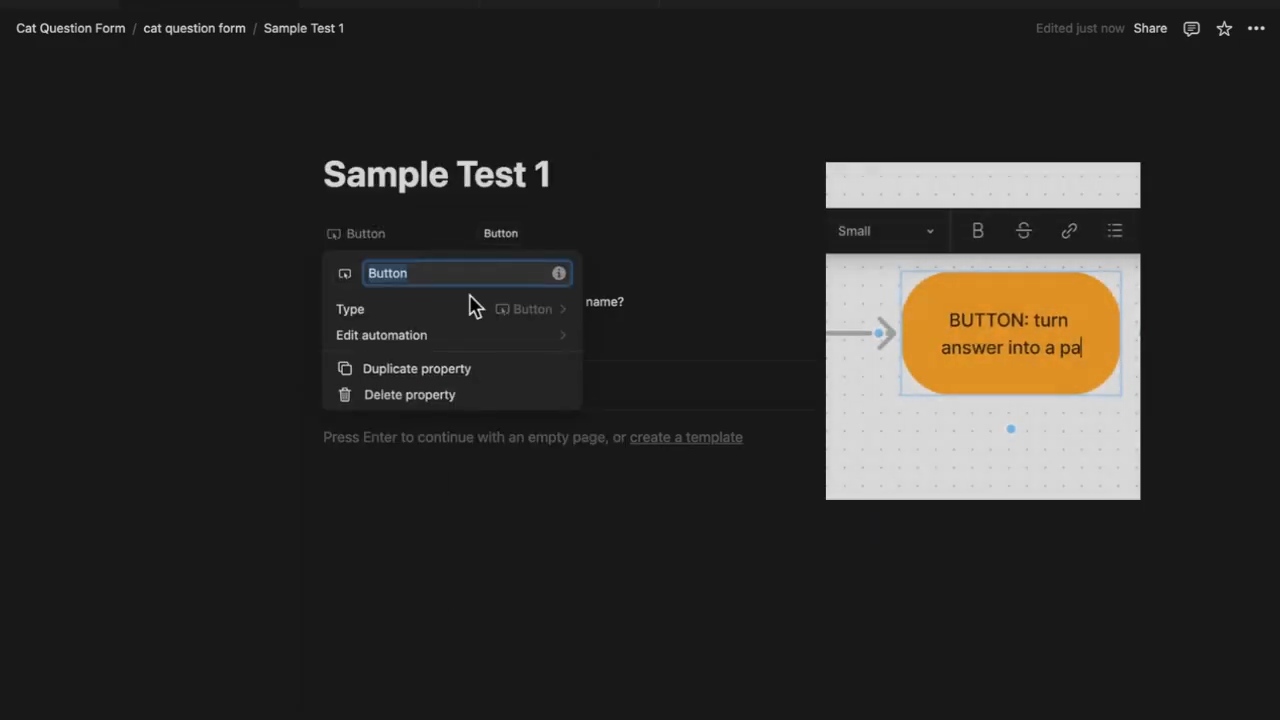
text(Turn into FAQ)
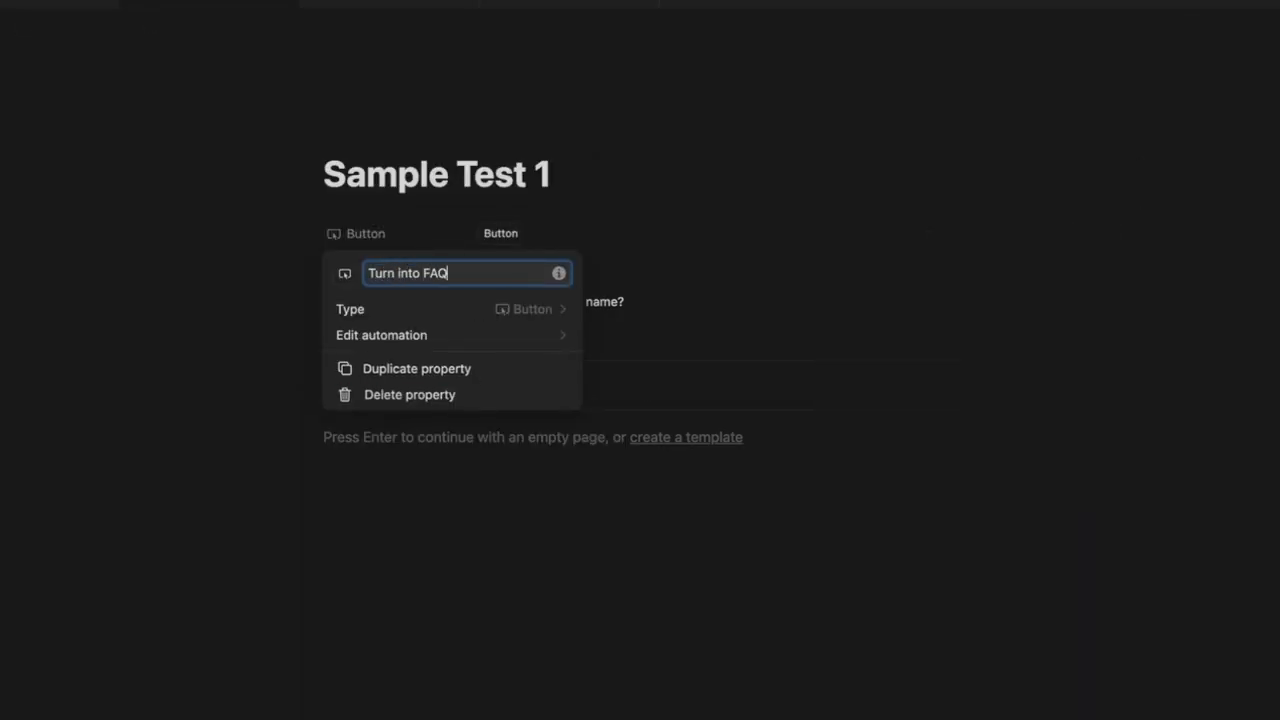
key(Return)
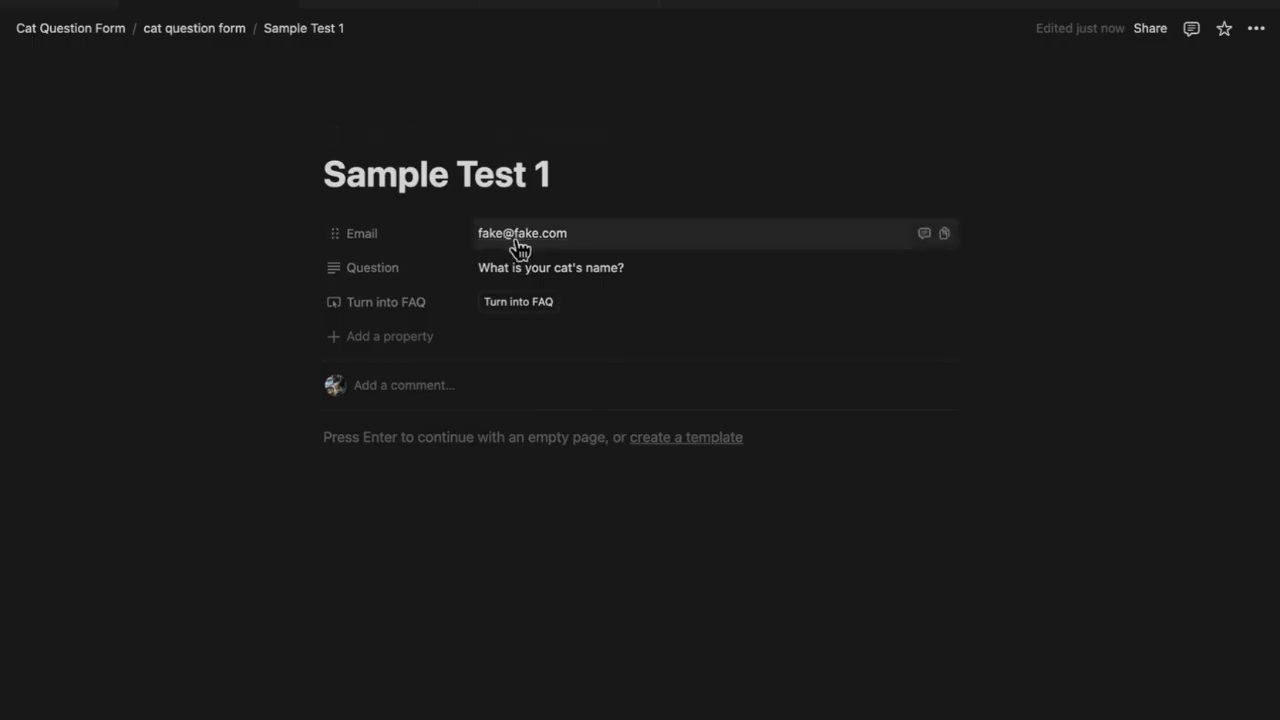
Give the button an action that adds a page to Frequently Asked Questions
click(420, 305)
click(408, 372)
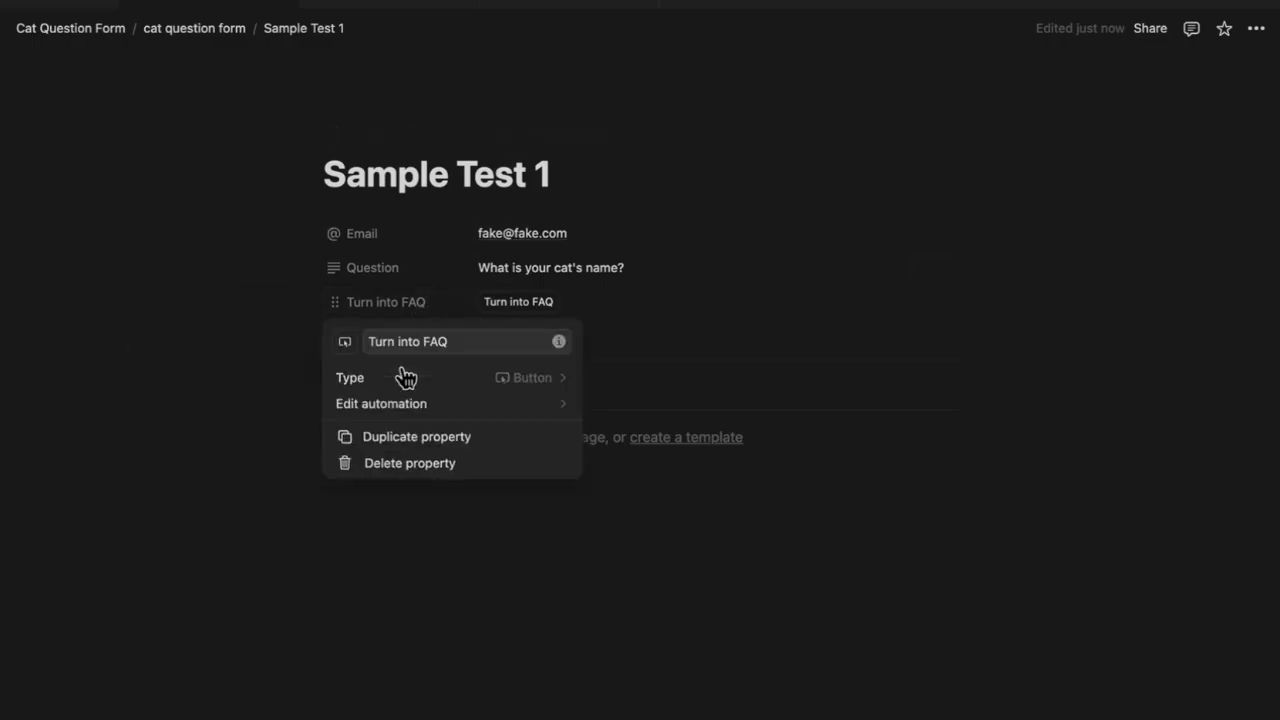
click(482, 408)
click(565, 355)
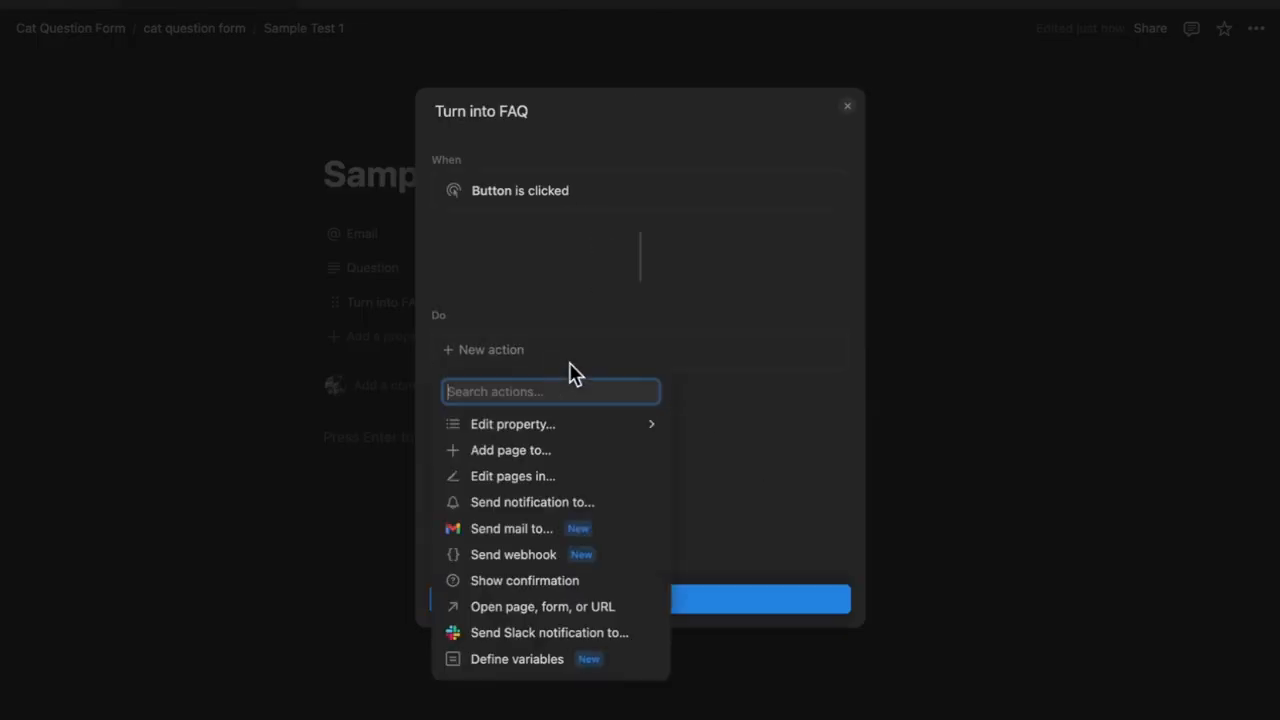
click(535, 452)
click(643, 358)
click(534, 492)
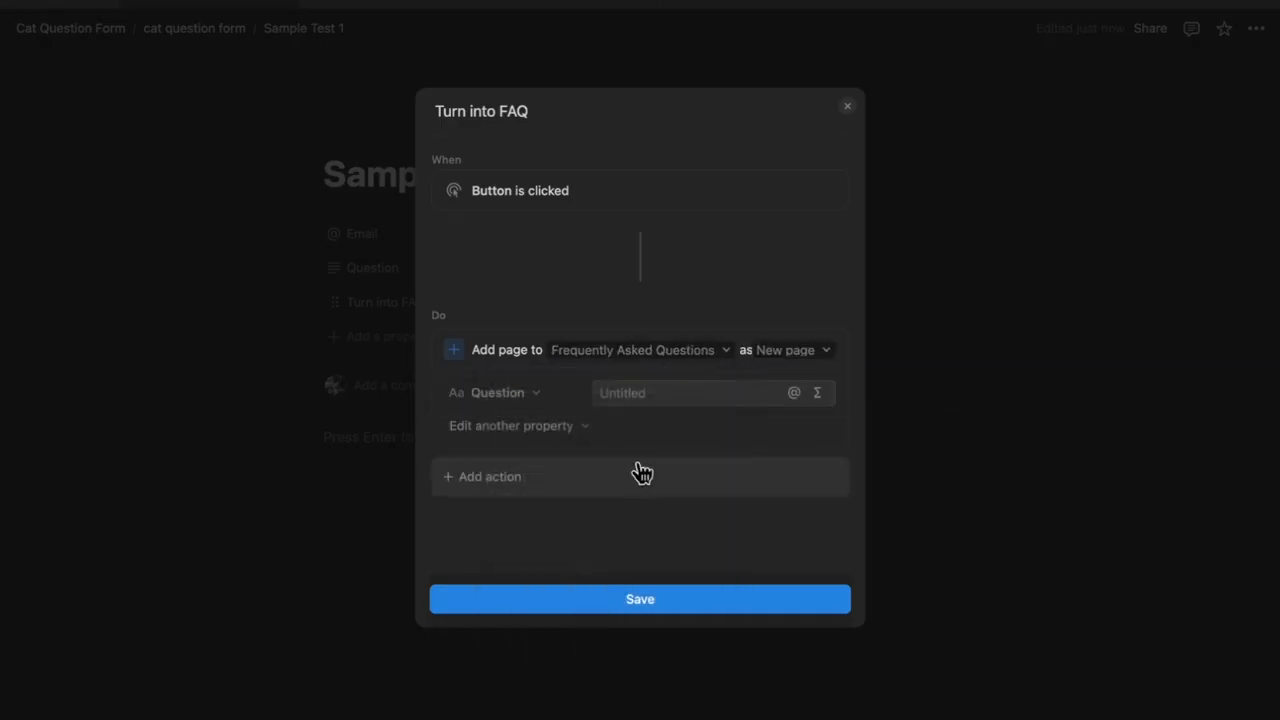
Set the new FAQ page's Question to This page.Question via formula
click(660, 391)
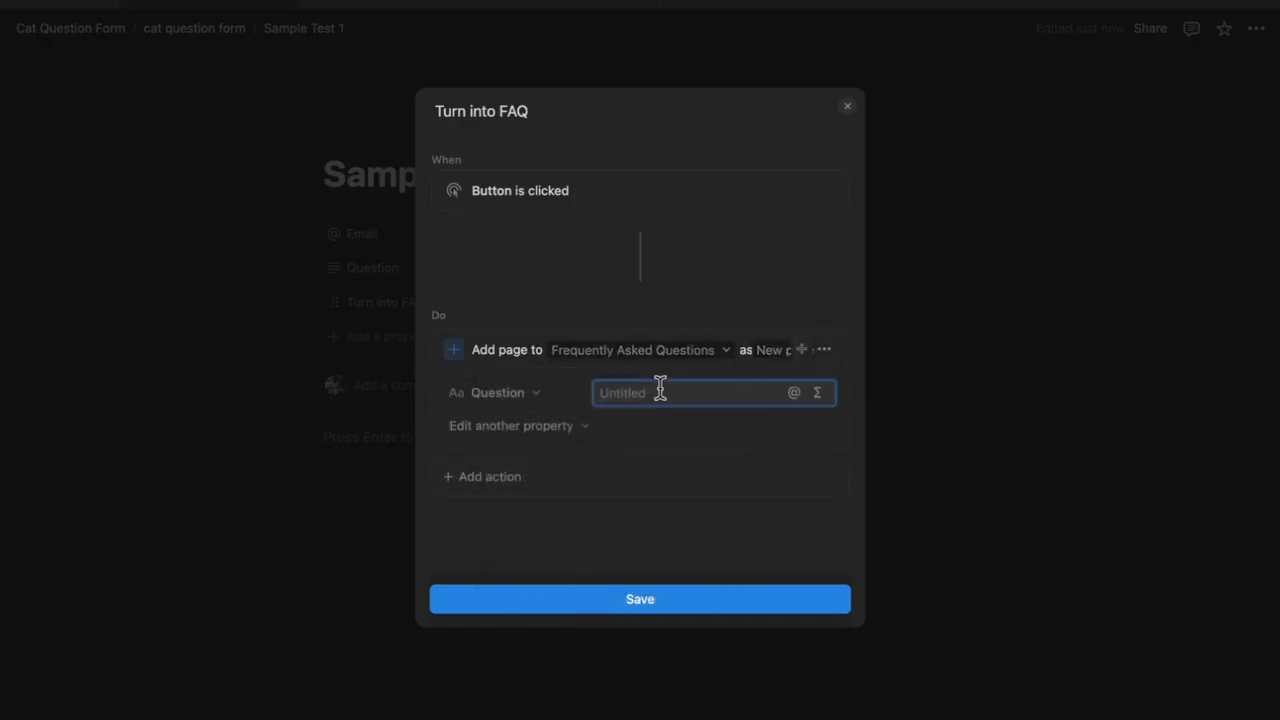
click(817, 393)
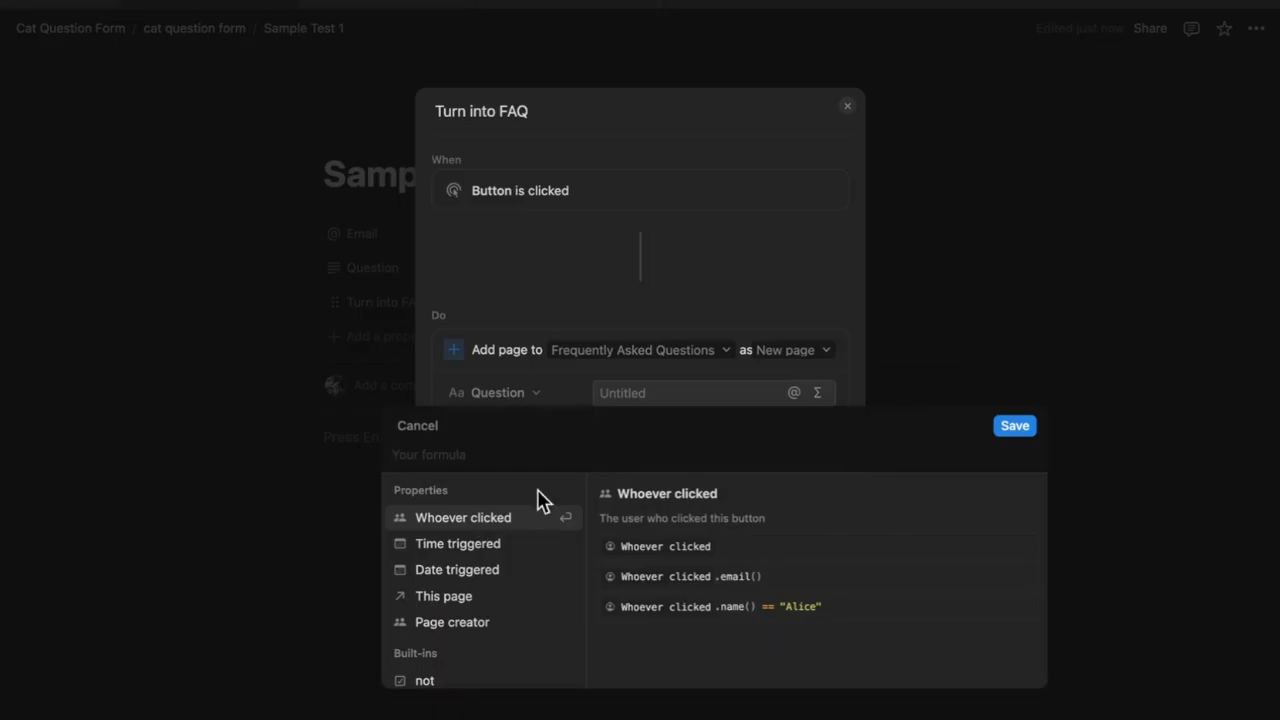
click(457, 600)
text(.)
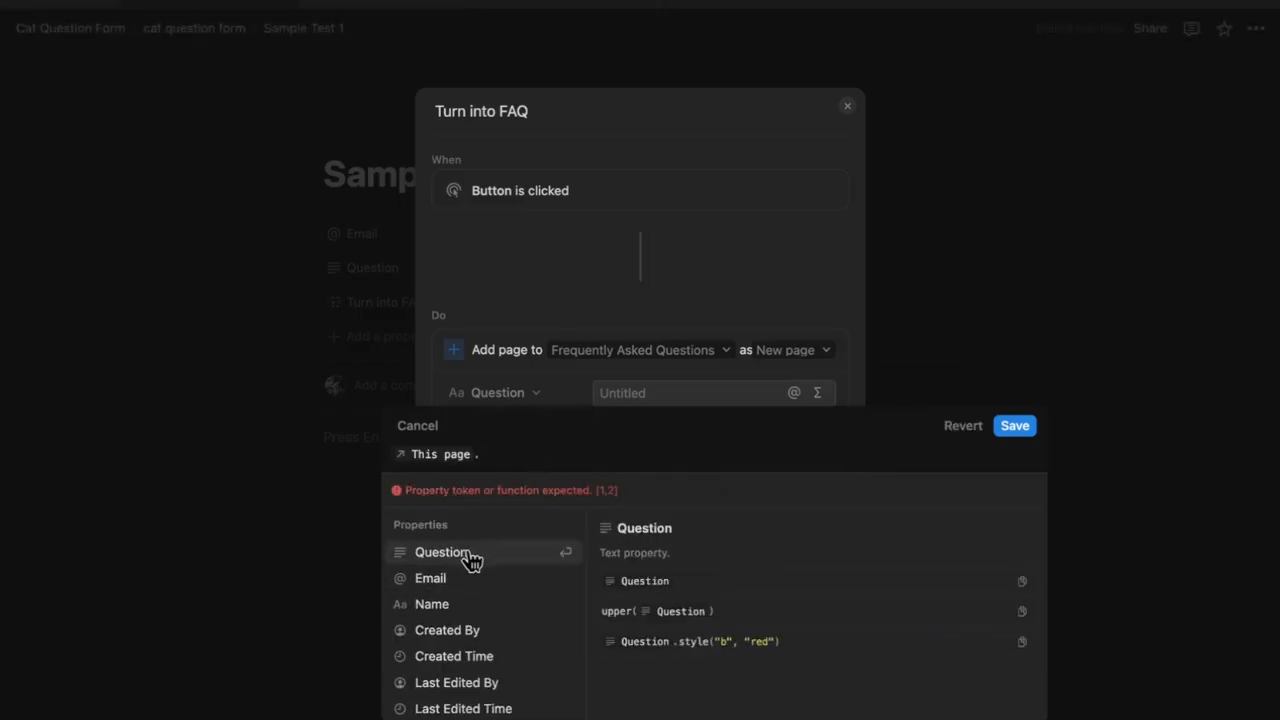
click(470, 560)
click(1014, 425)
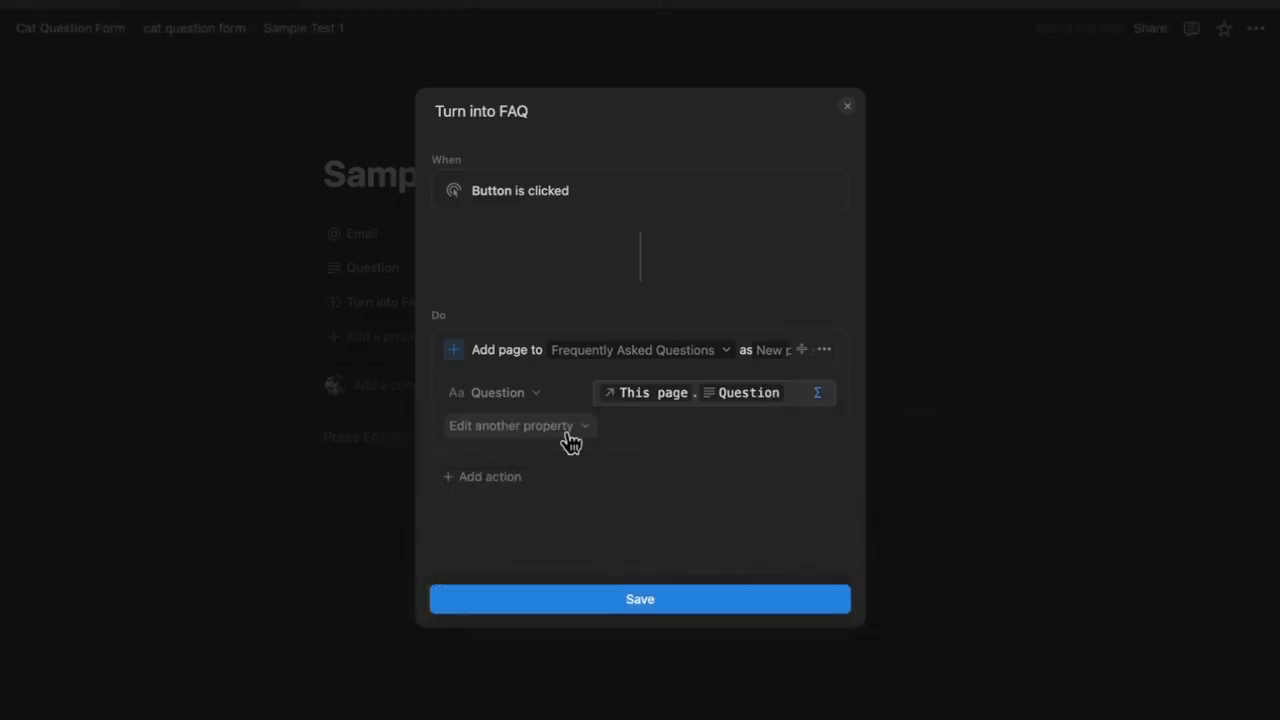
Add an action opening the added FAQ page in side peek, and save the button
click(618, 489)
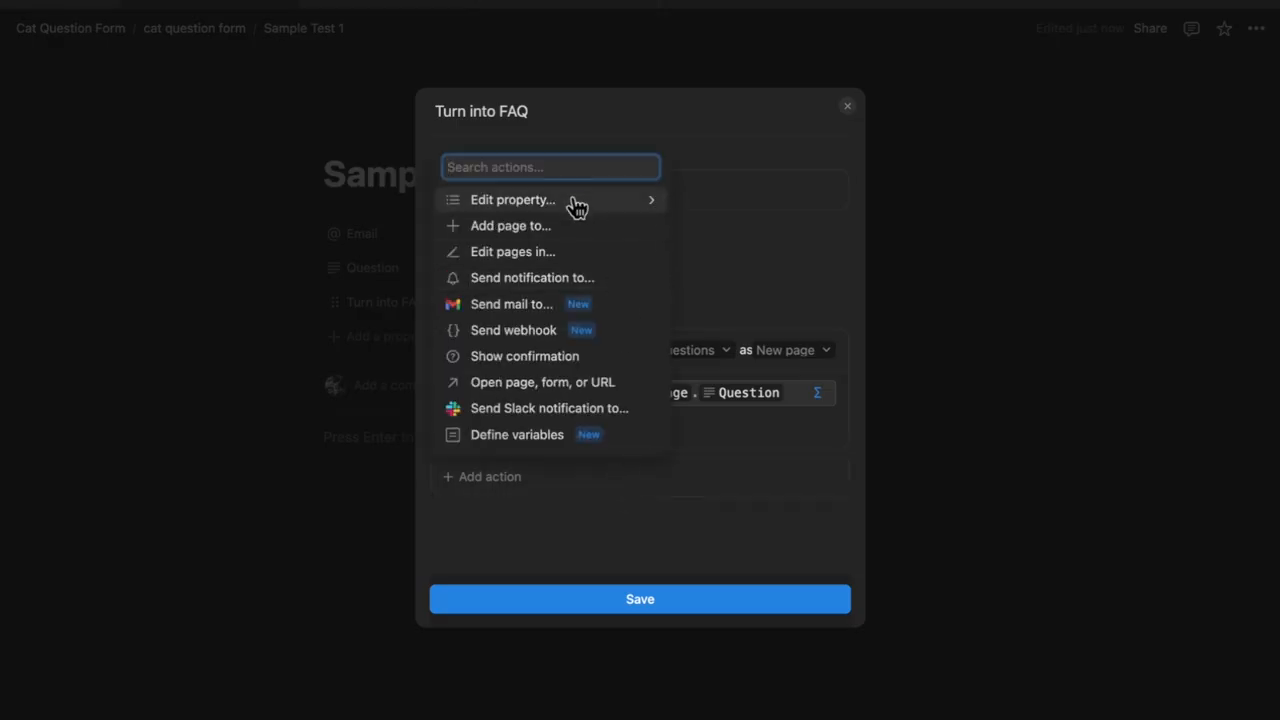
click(536, 387)
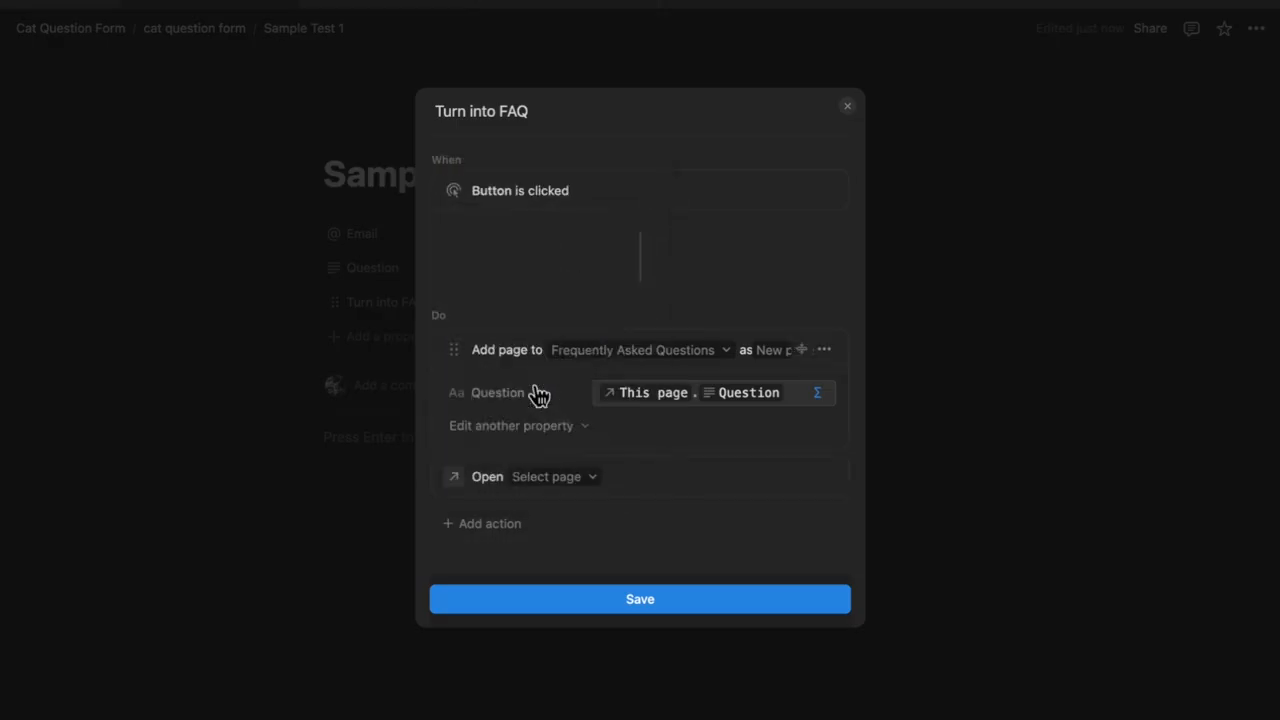
click(562, 484)
click(591, 145)
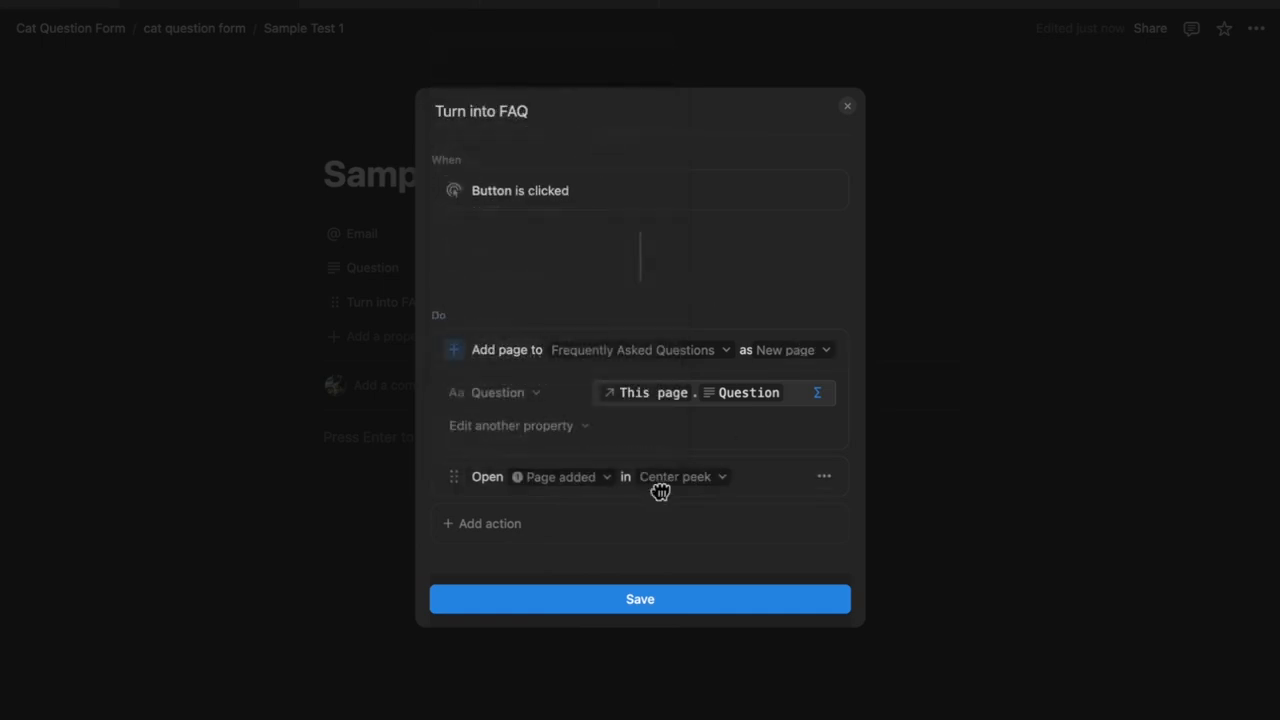
click(675, 480)
click(657, 520)
click(708, 610)
click(705, 598)
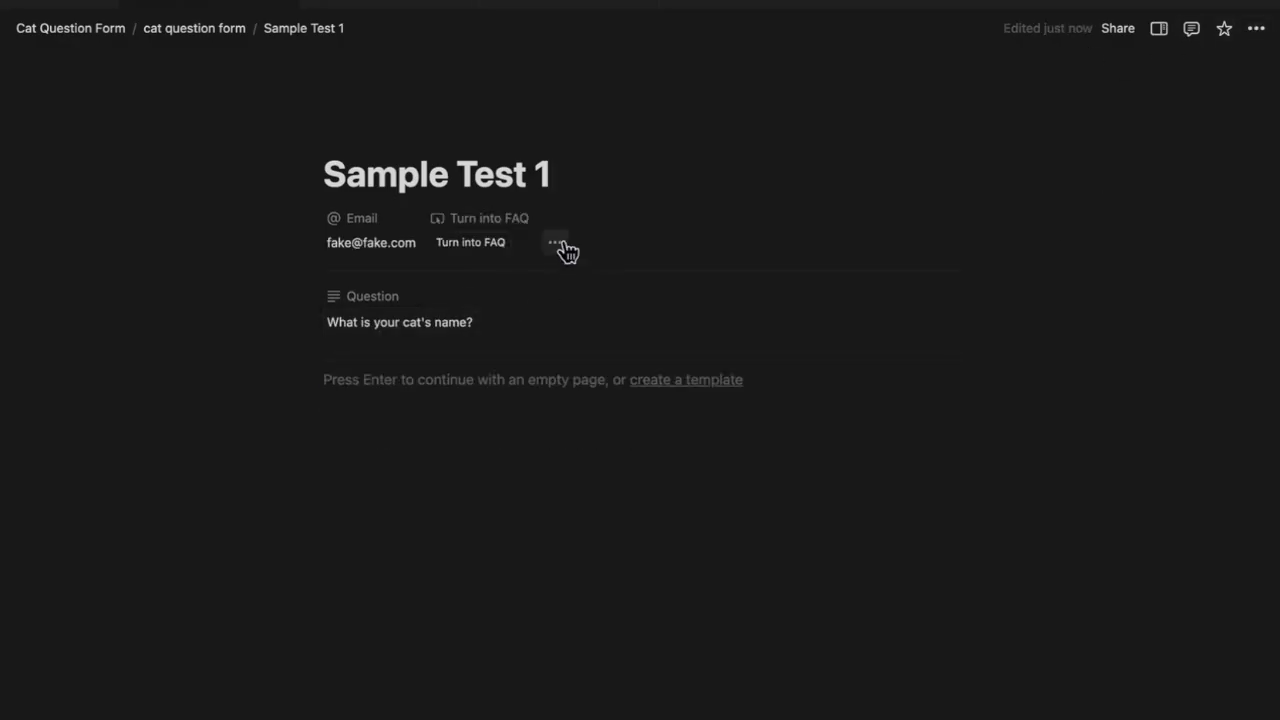
Add a two-way Official FAQs relation to Frequently Asked Questions, with related property Form Database
click(556, 244)
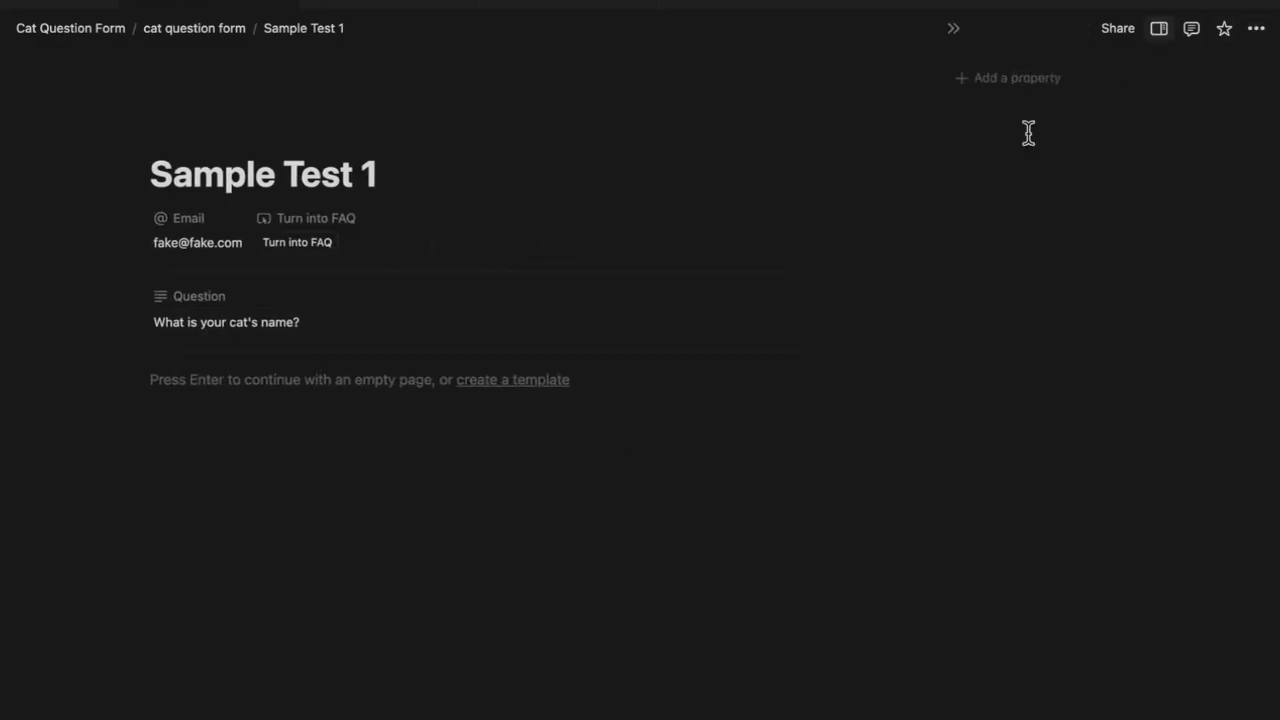
click(1020, 82)
scroll(1082, 516, down, 3)
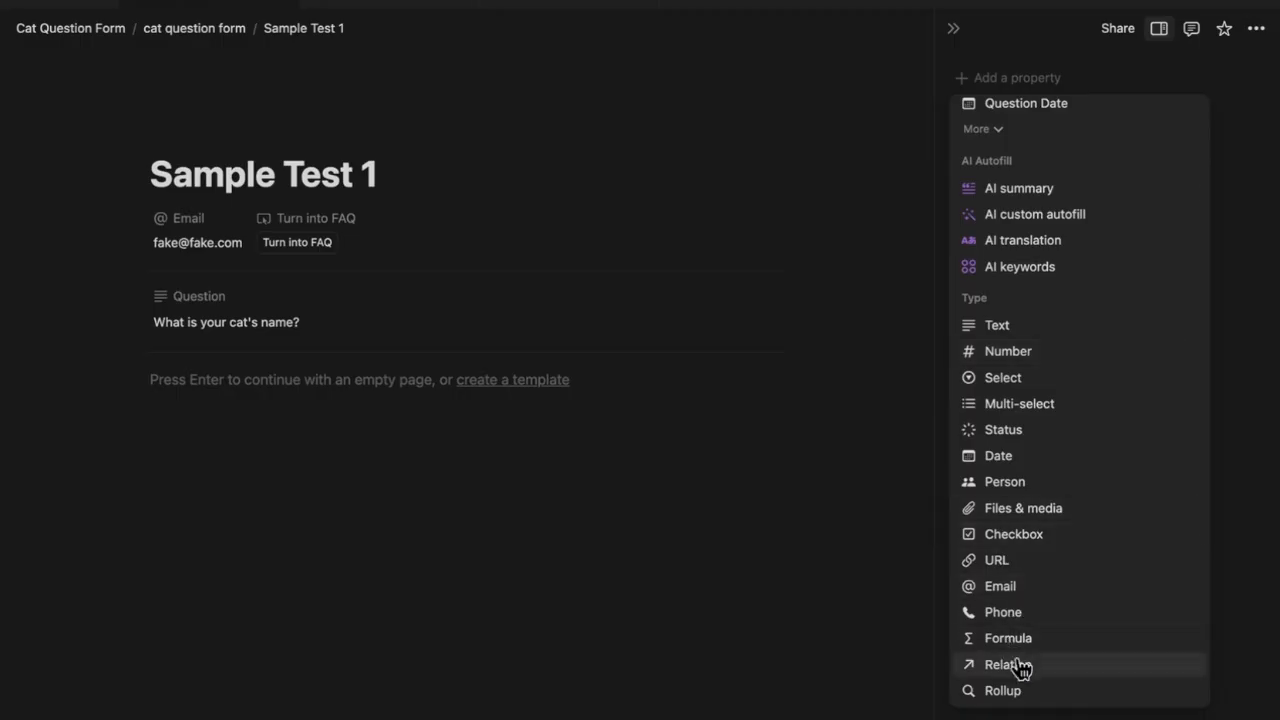
scroll(945, 665, down, 1)
click(1000, 620)
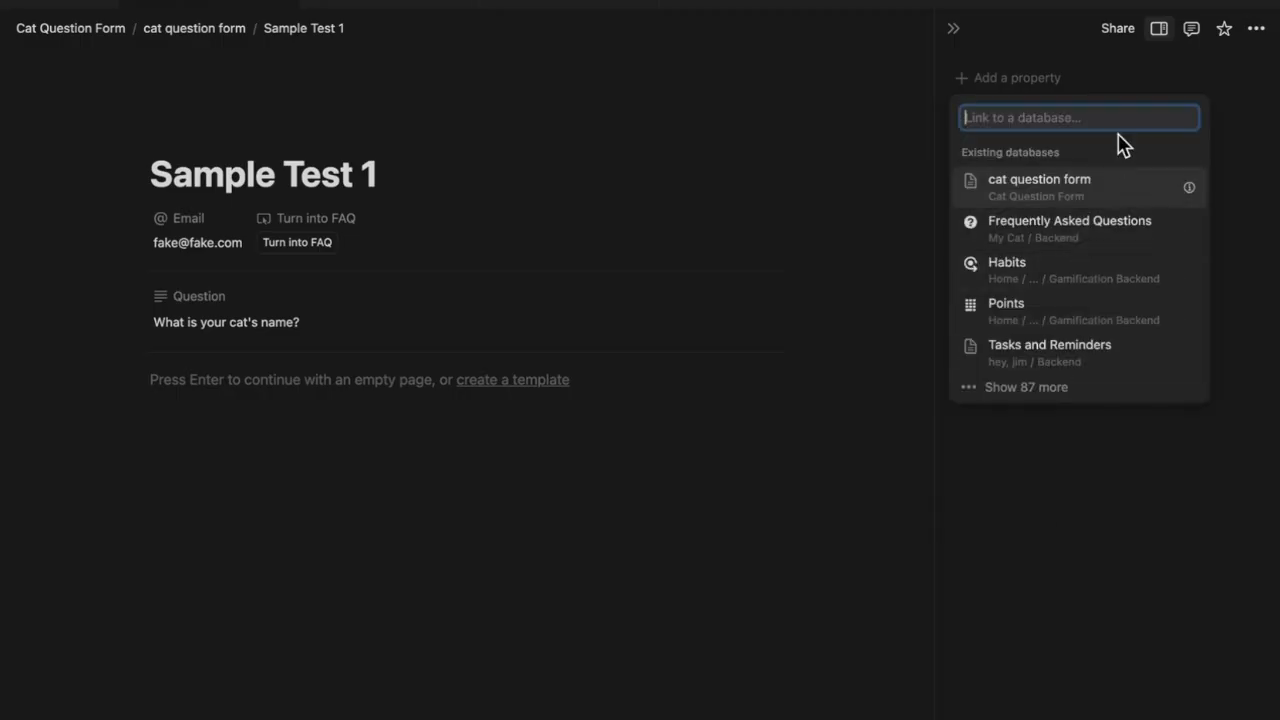
click(1094, 248)
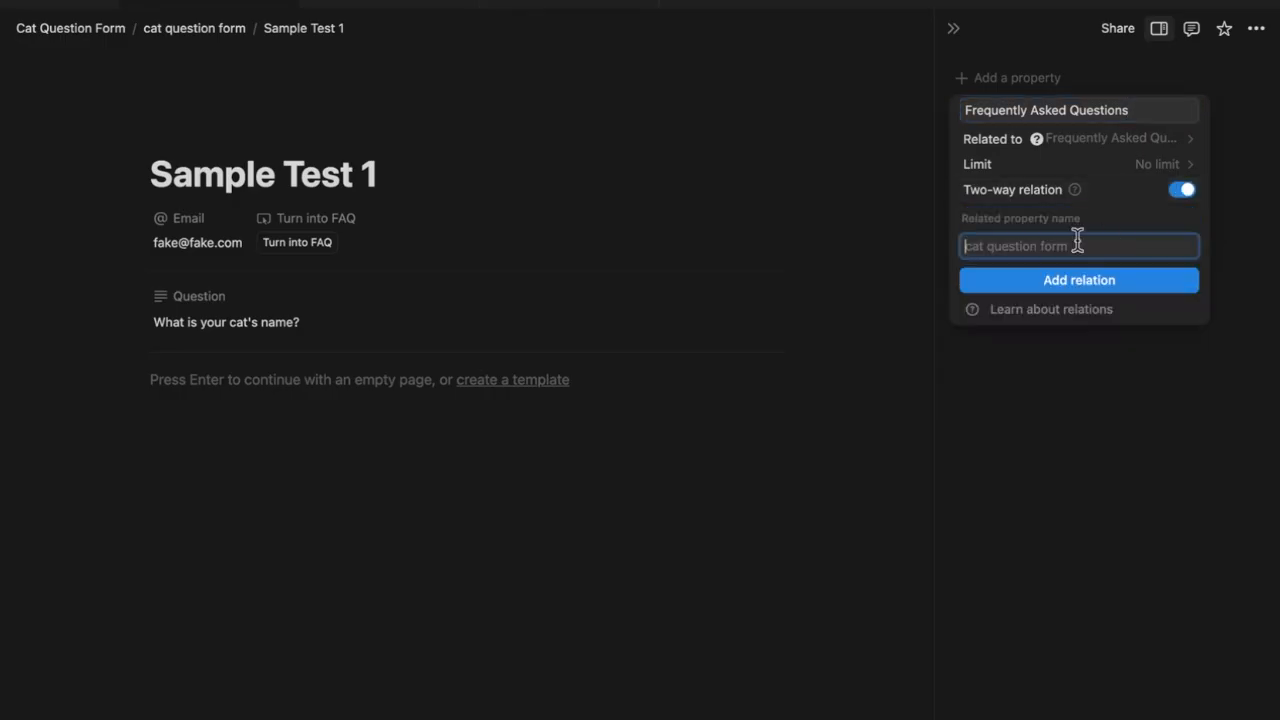
text(Form)
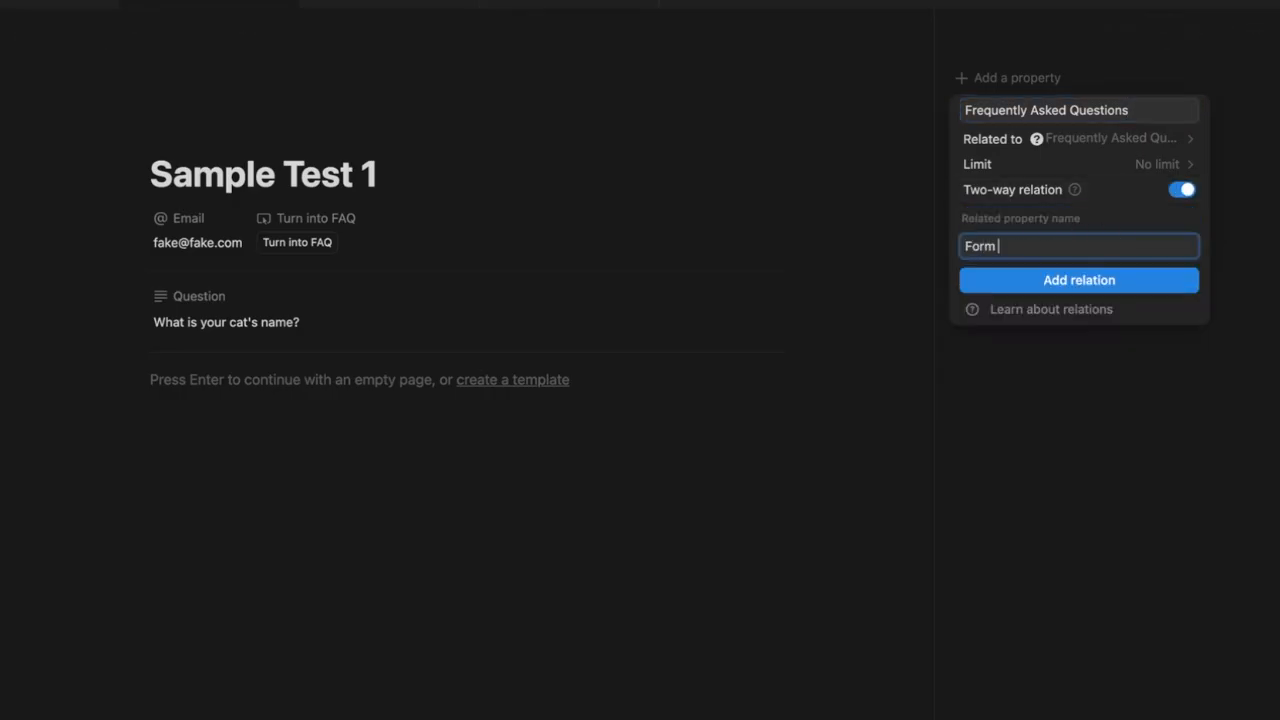
text( Database)
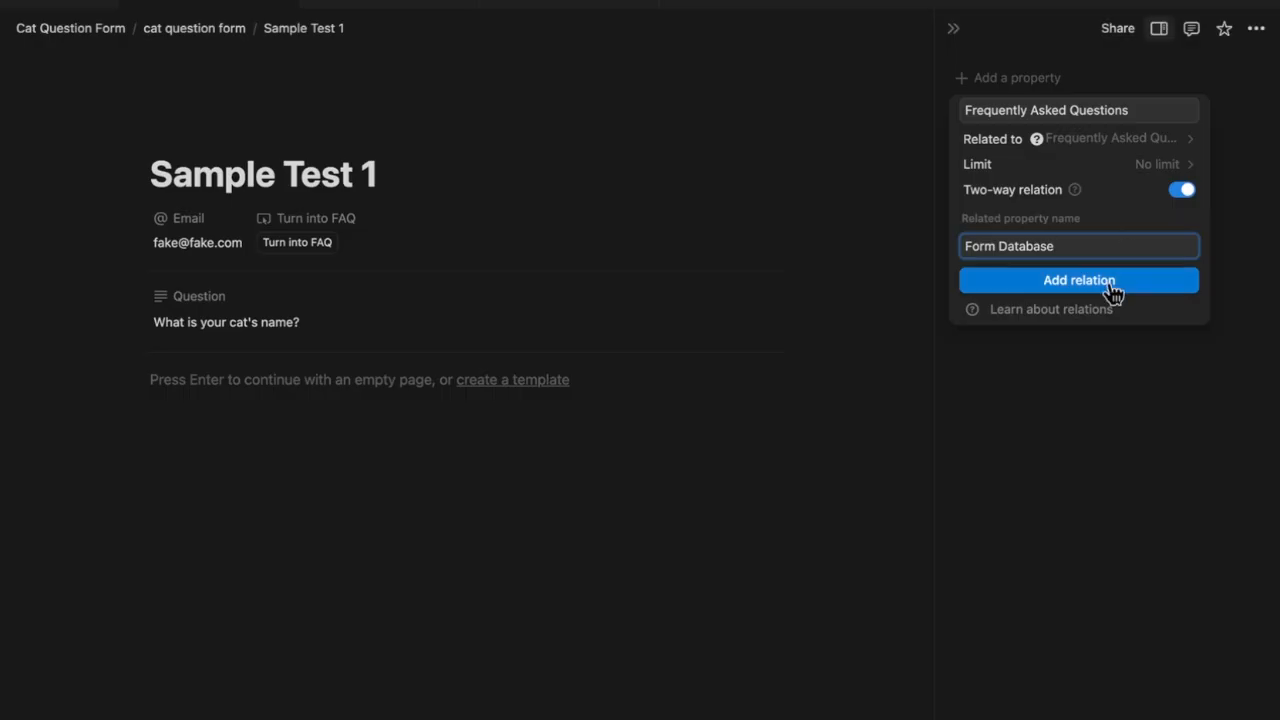
click(1064, 110)
key(ctrl+a)
text(Off)
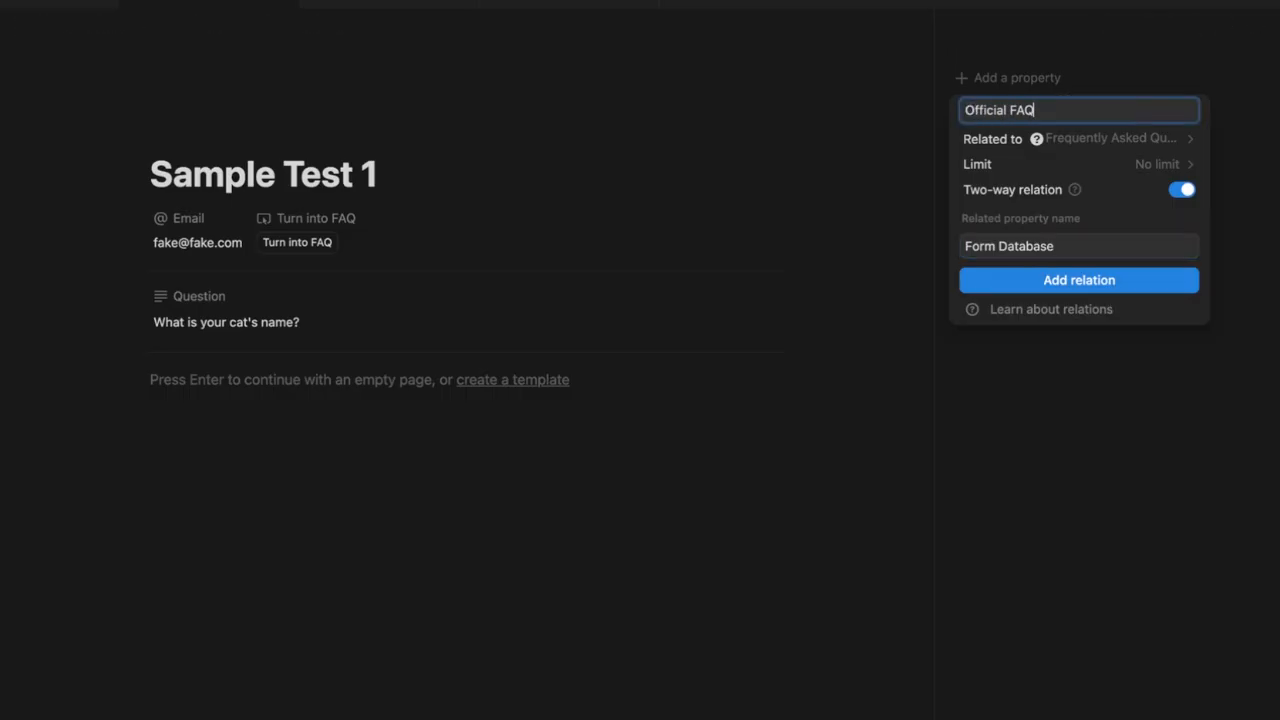
text(icial FAQs)
click(1072, 283)
click(1040, 385)
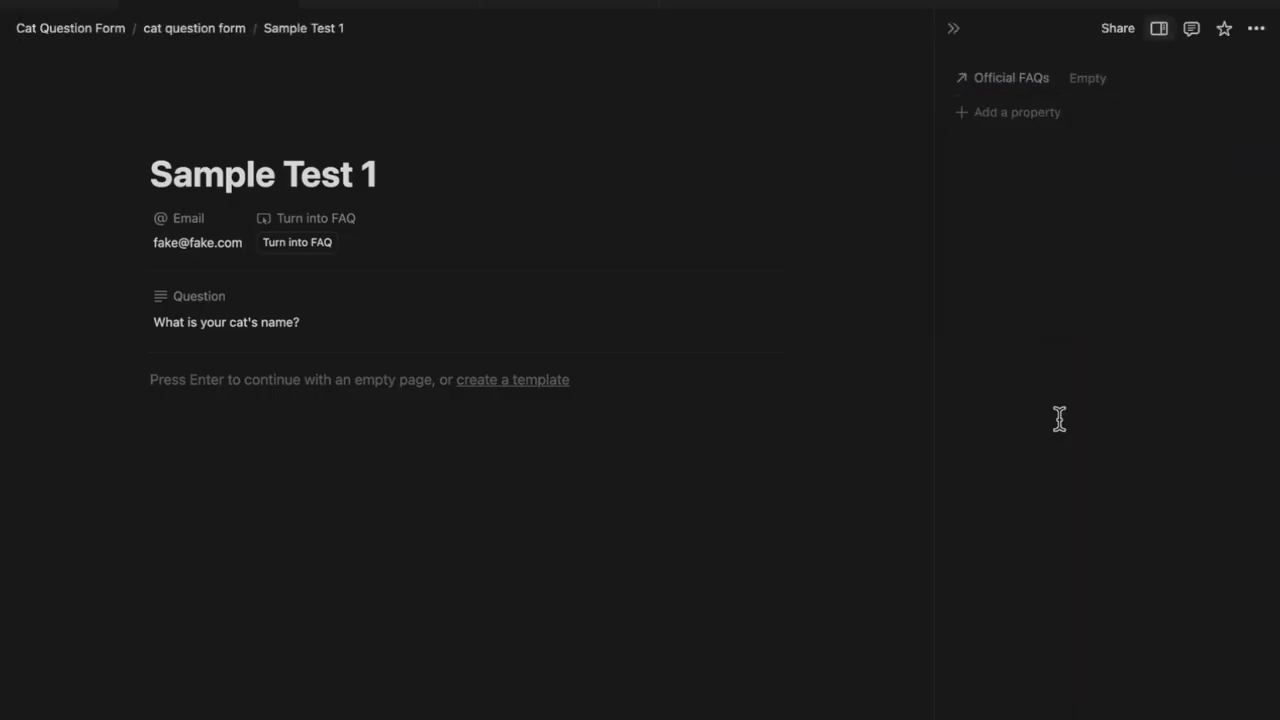
click(955, 31)
Make the Turn into FAQ automation set each new FAQ's Form Database to this page
click(480, 222)
click(505, 273)
click(600, 316)
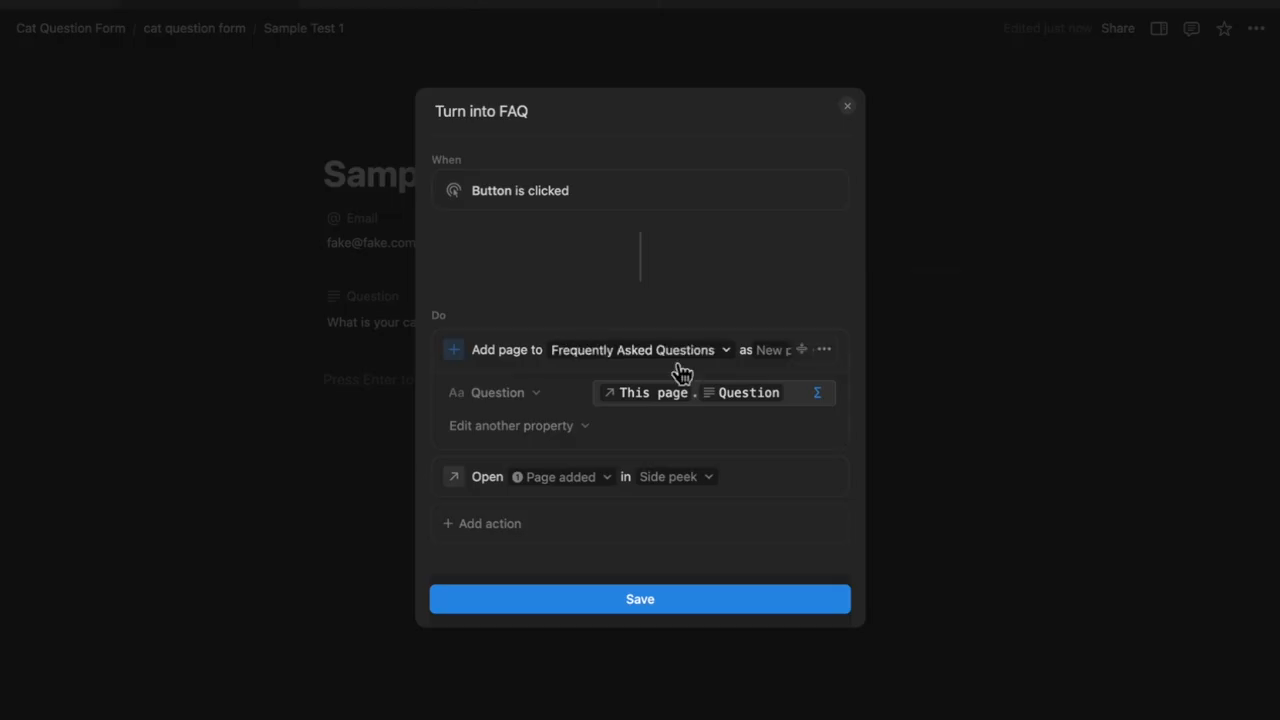
click(557, 435)
click(509, 521)
click(640, 430)
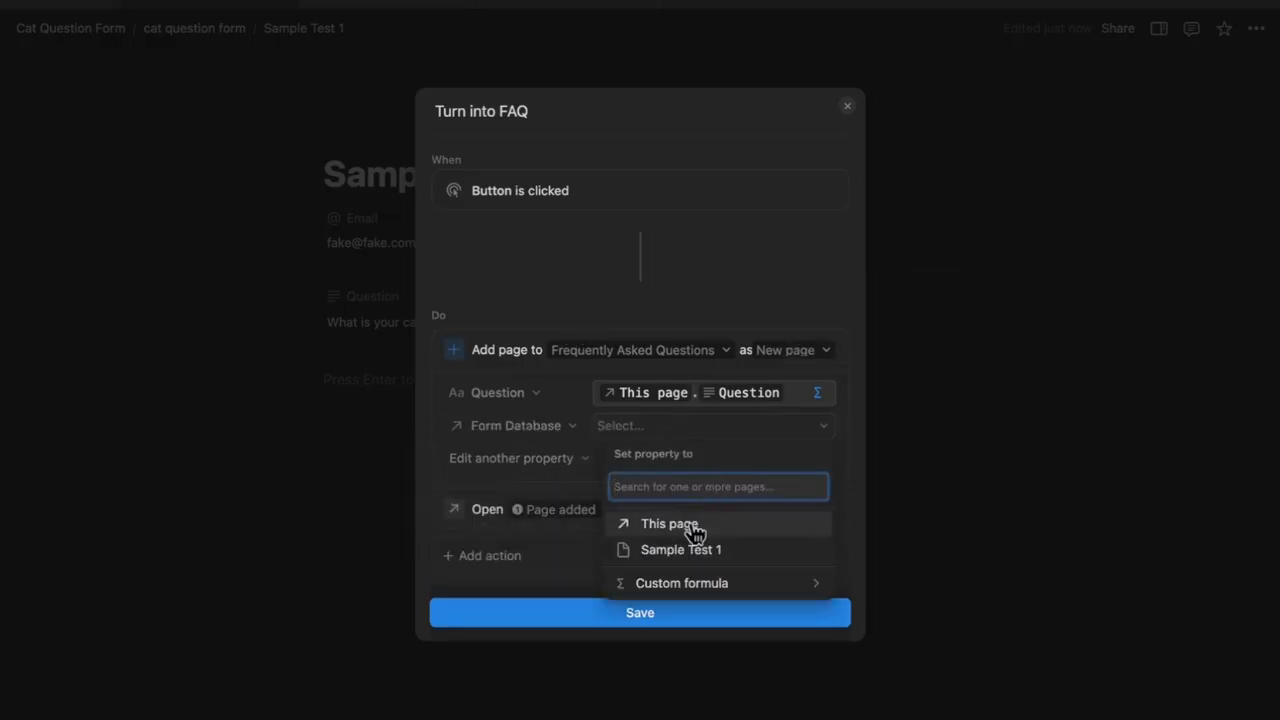
click(705, 525)
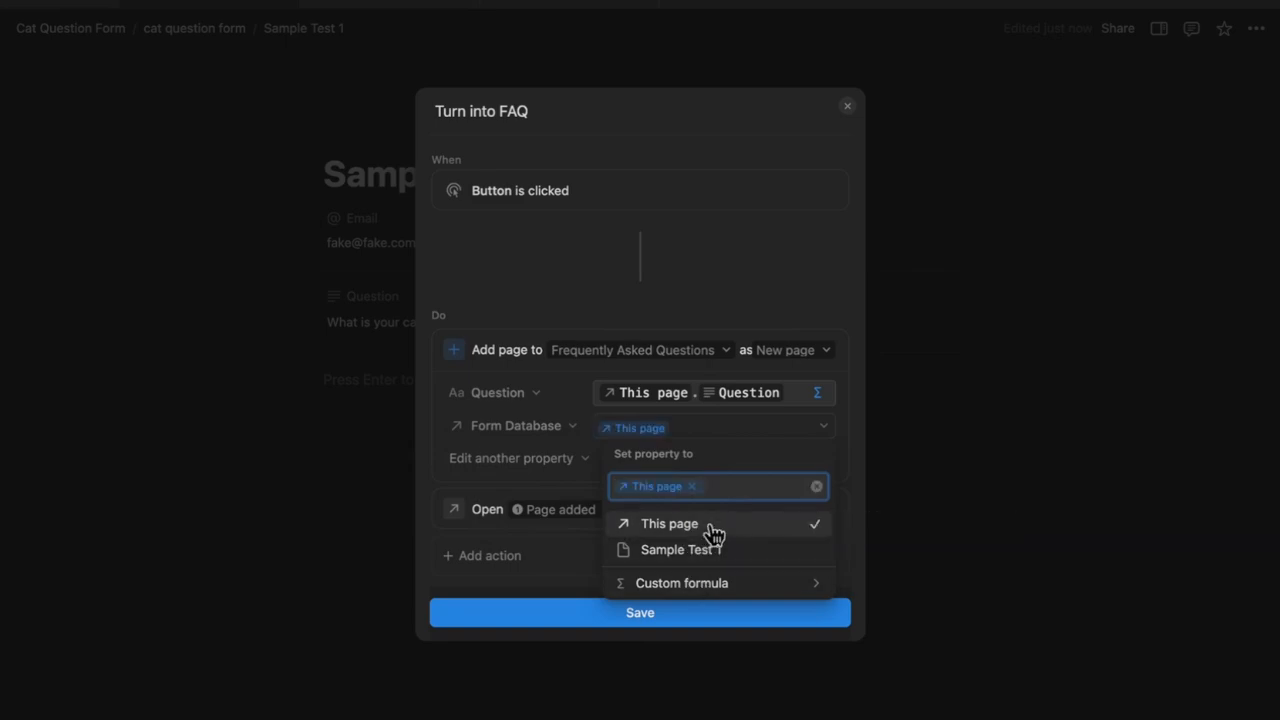
click(652, 614)
key(Escape)
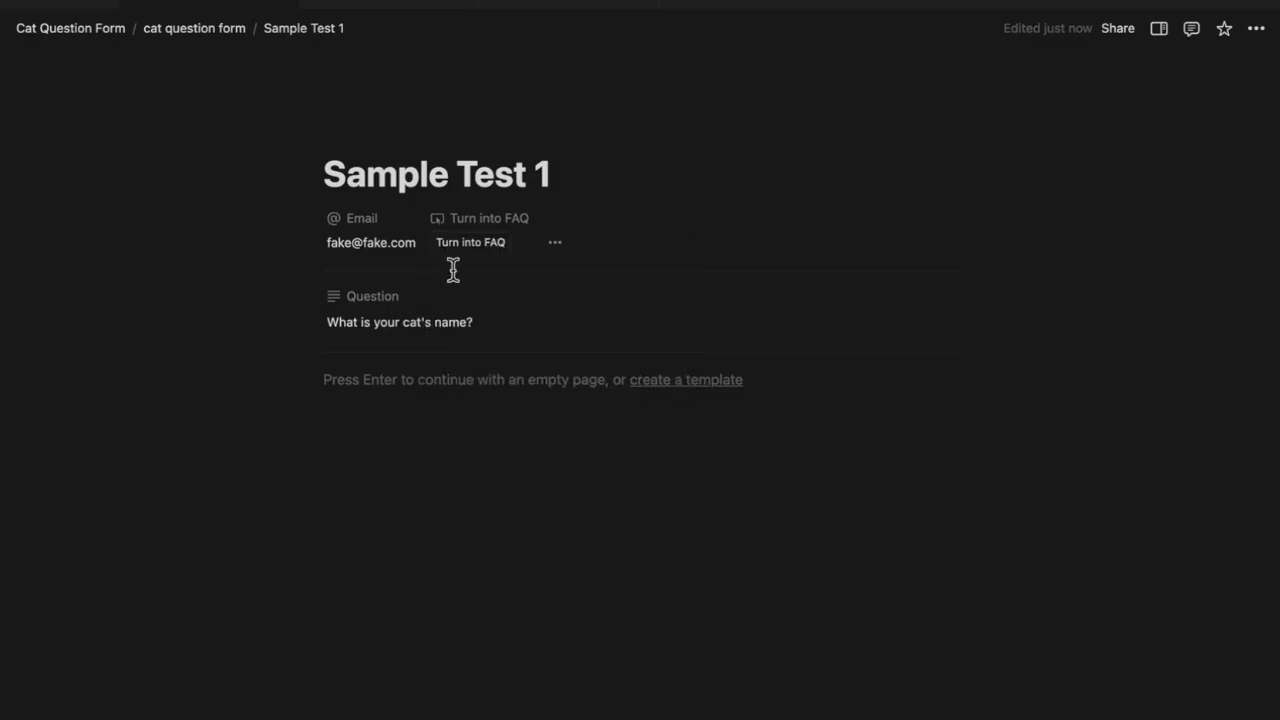
Turn this question into an FAQ page and start its answer with 'My cat'
click(498, 248)
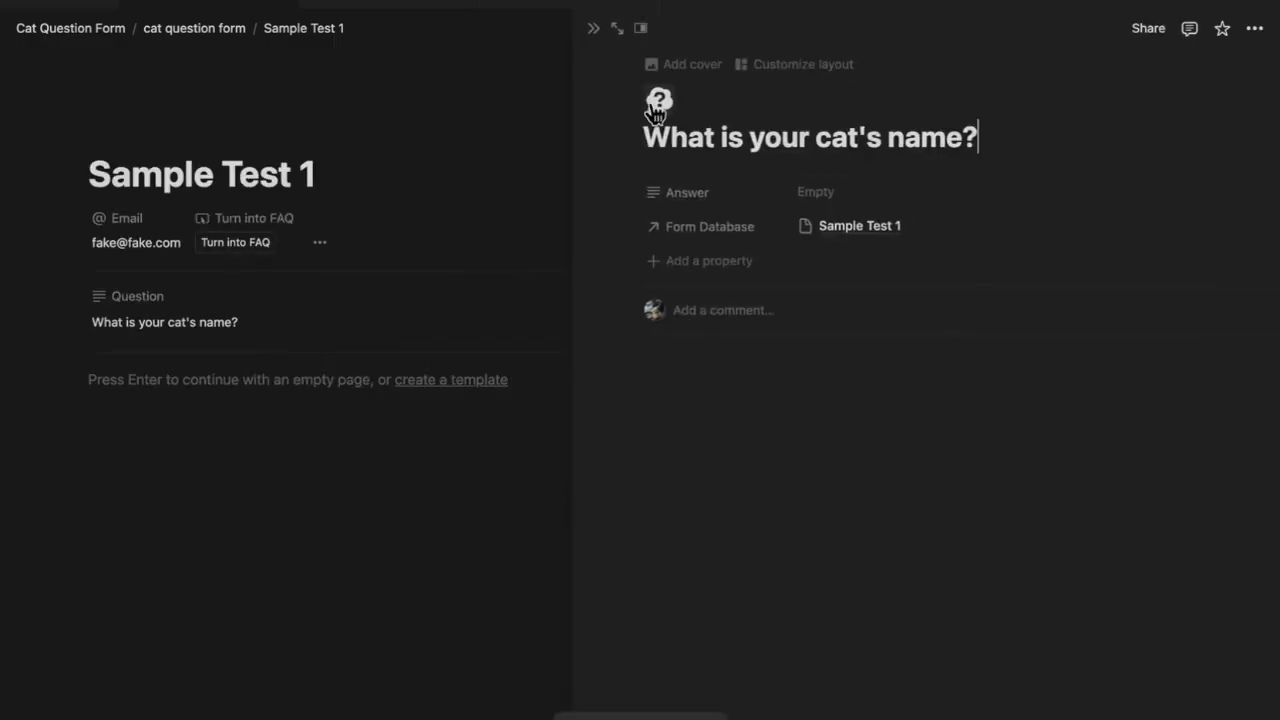
click(826, 194)
text(My cat has declined to answer this question for POI purposes)
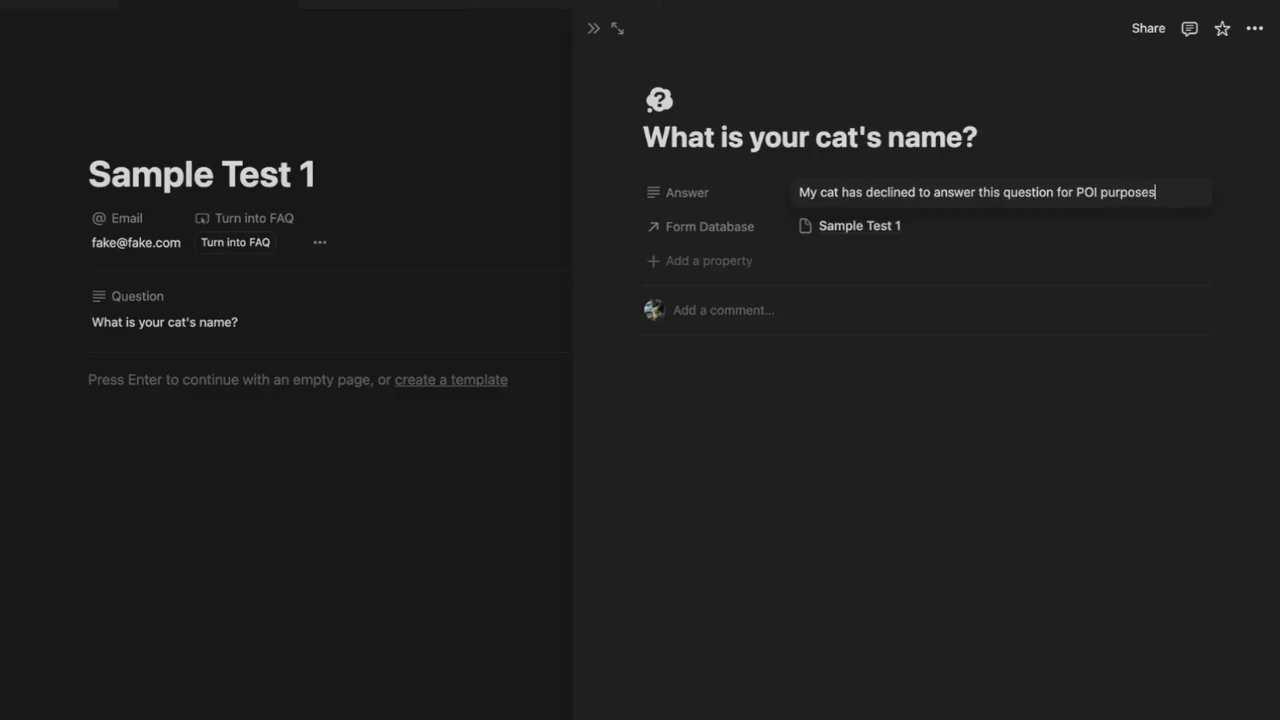
Show all of the question's properties and begin adding a new Status property
click(1178, 27)
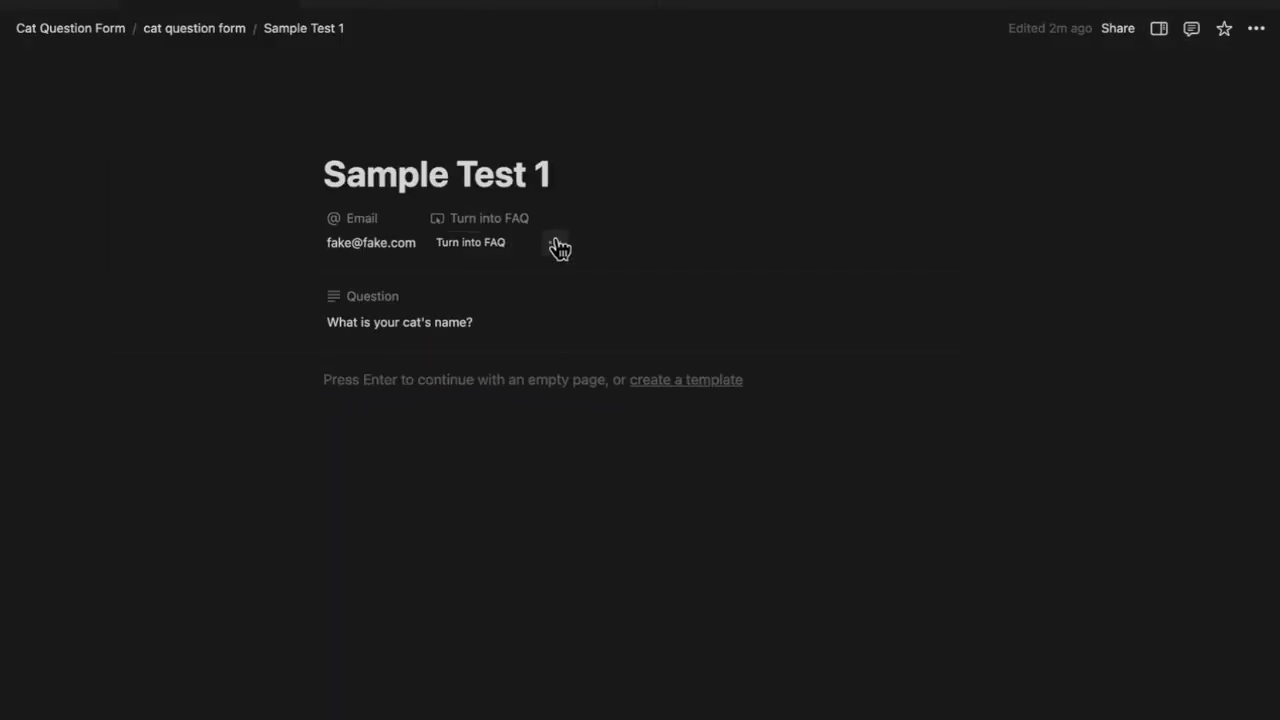
click(558, 244)
click(1031, 133)
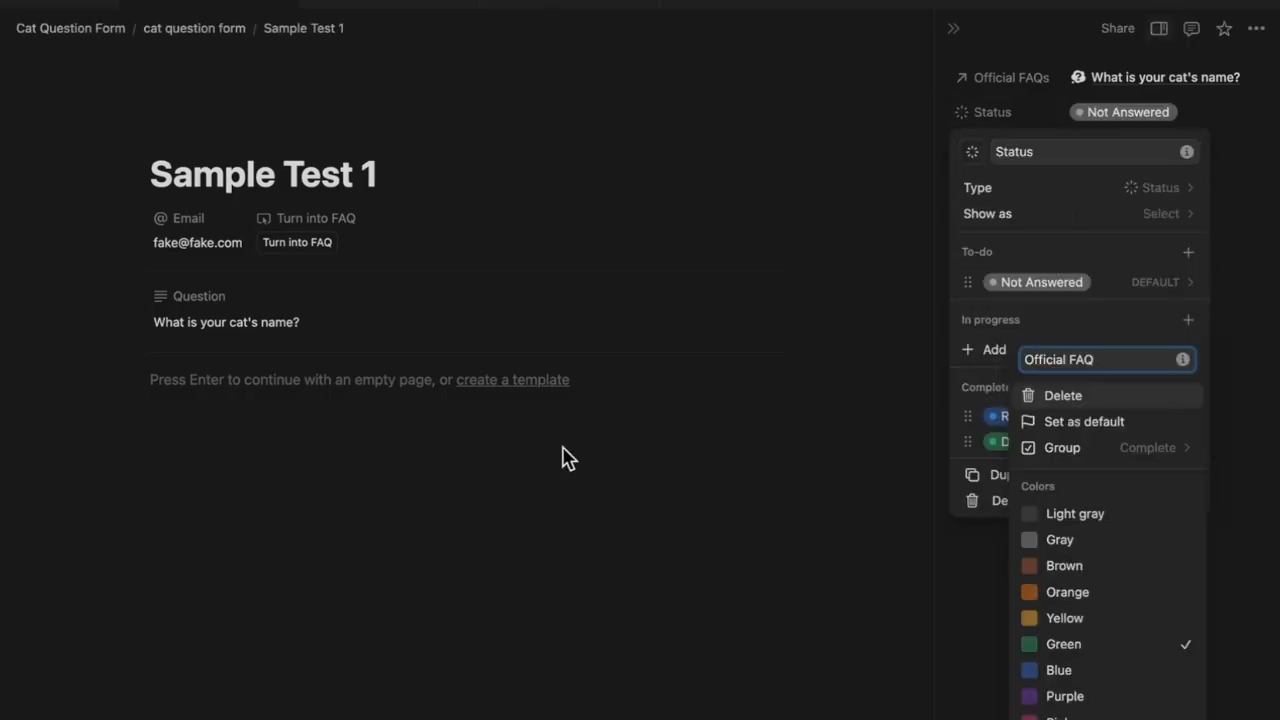
Add an action to the Turn into FAQ button that sets Status to Official FAQ
click(516, 380)
click(319, 218)
click(355, 274)
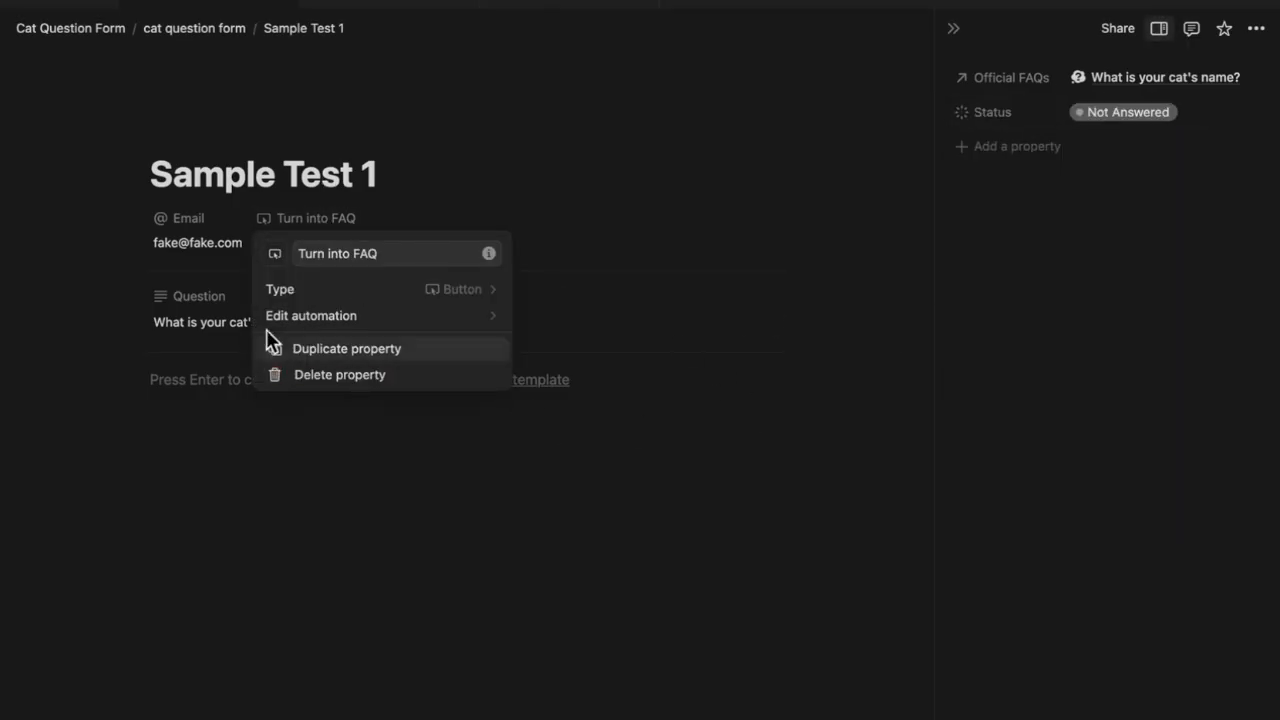
click(294, 314)
click(560, 460)
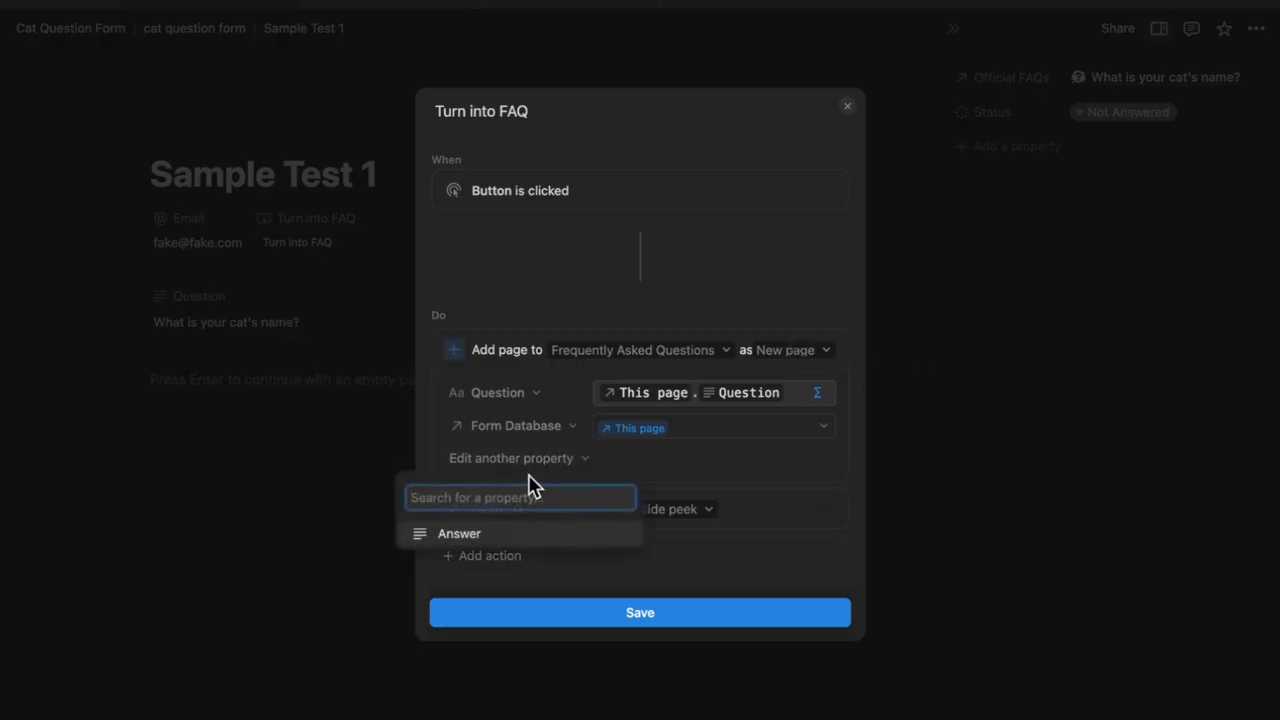
key(Escape)
click(500, 556)
click(562, 280)
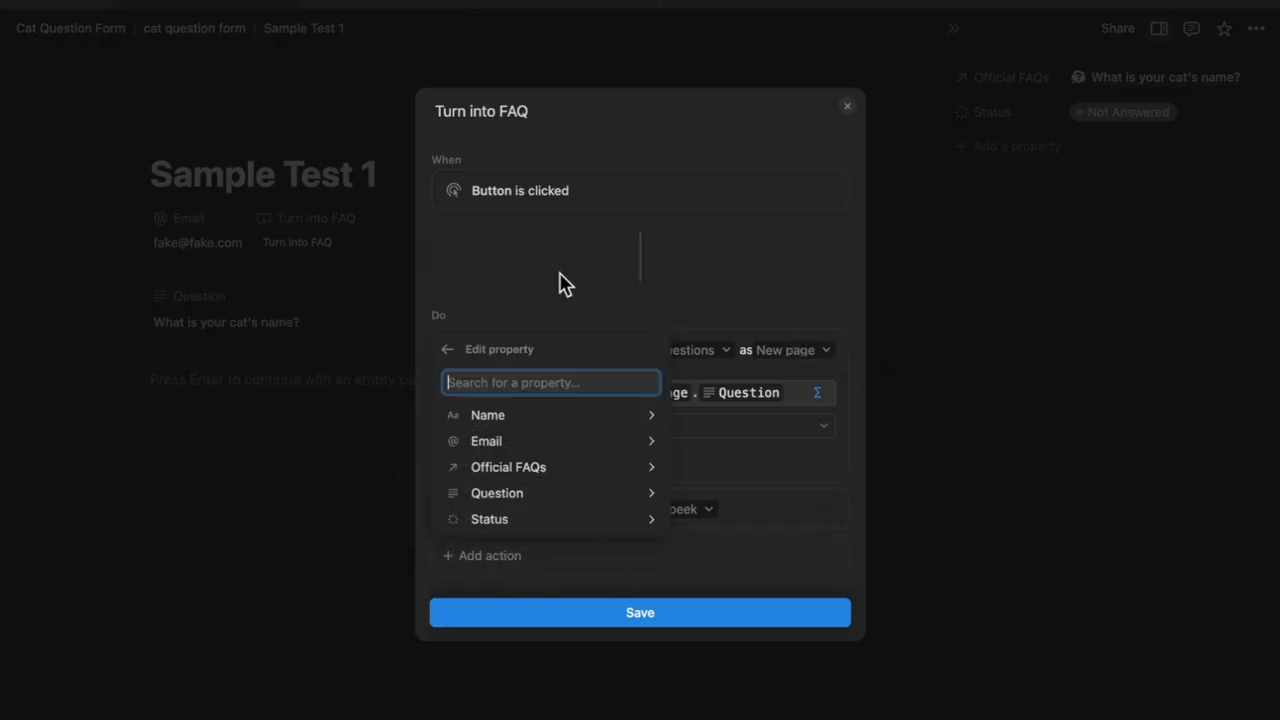
click(537, 521)
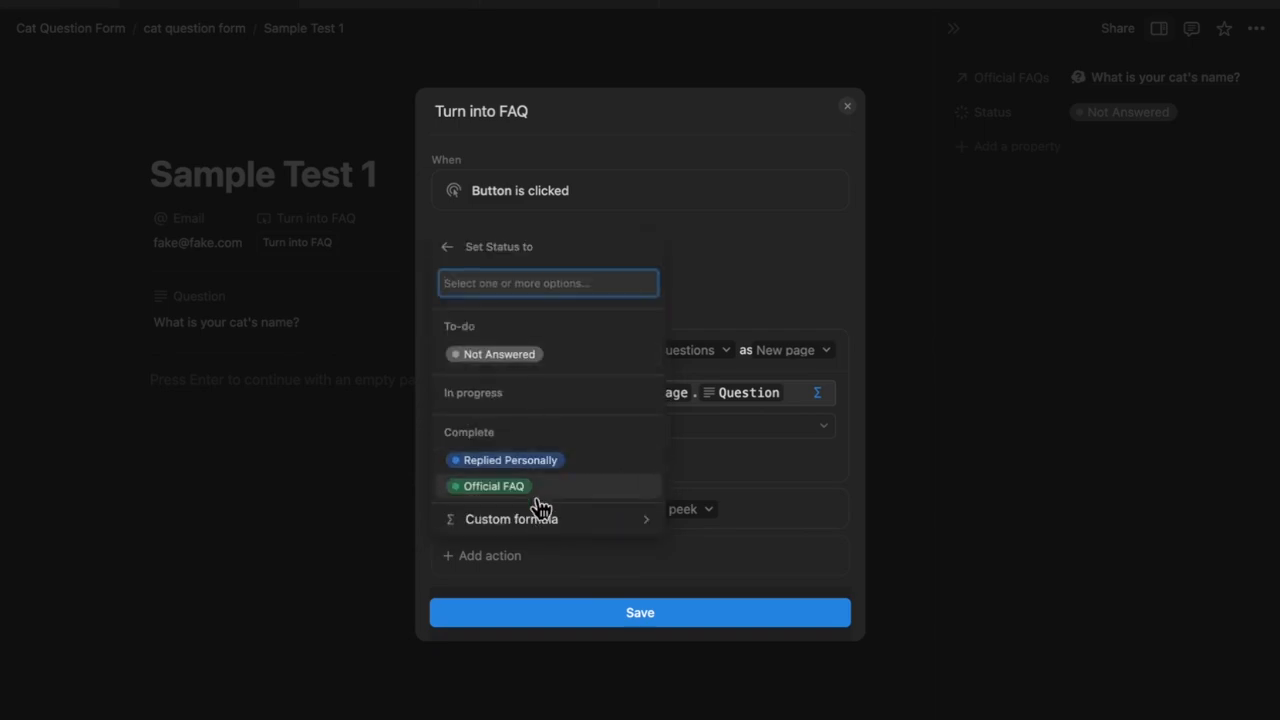
click(541, 492)
Save the button automation and navigate back up to the Cat Question Form page
click(605, 670)
click(643, 475)
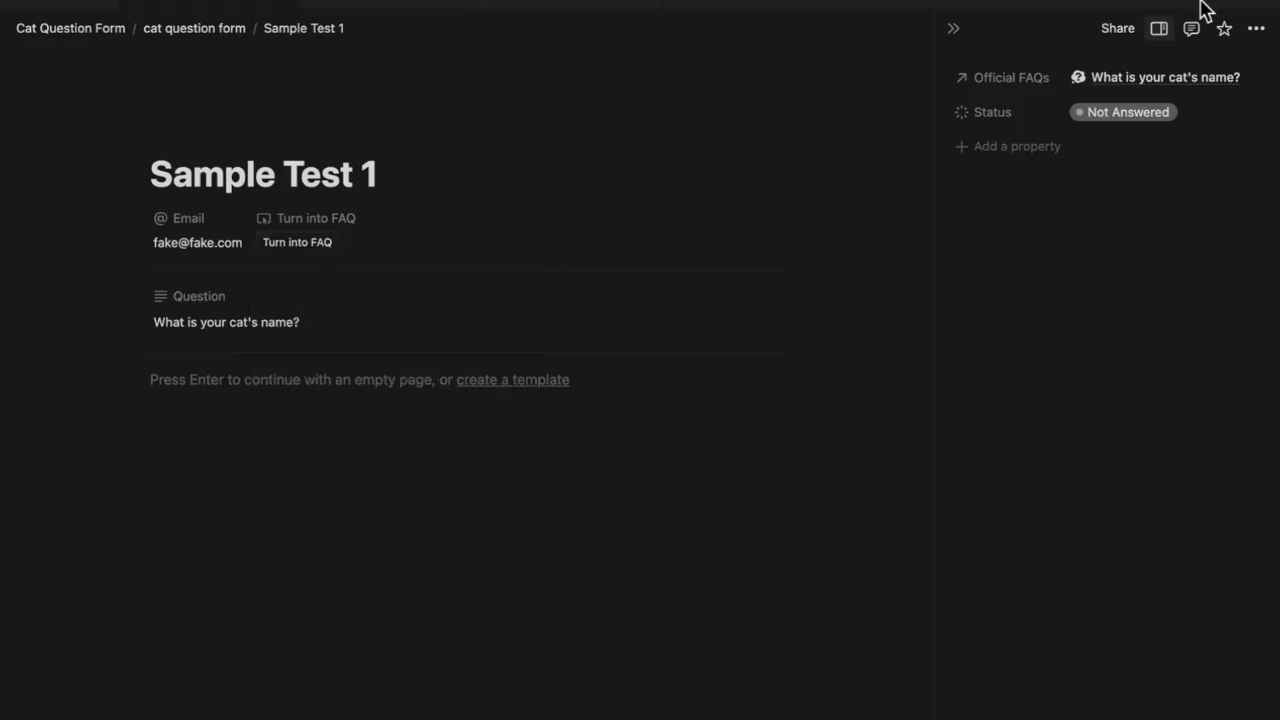
click(185, 29)
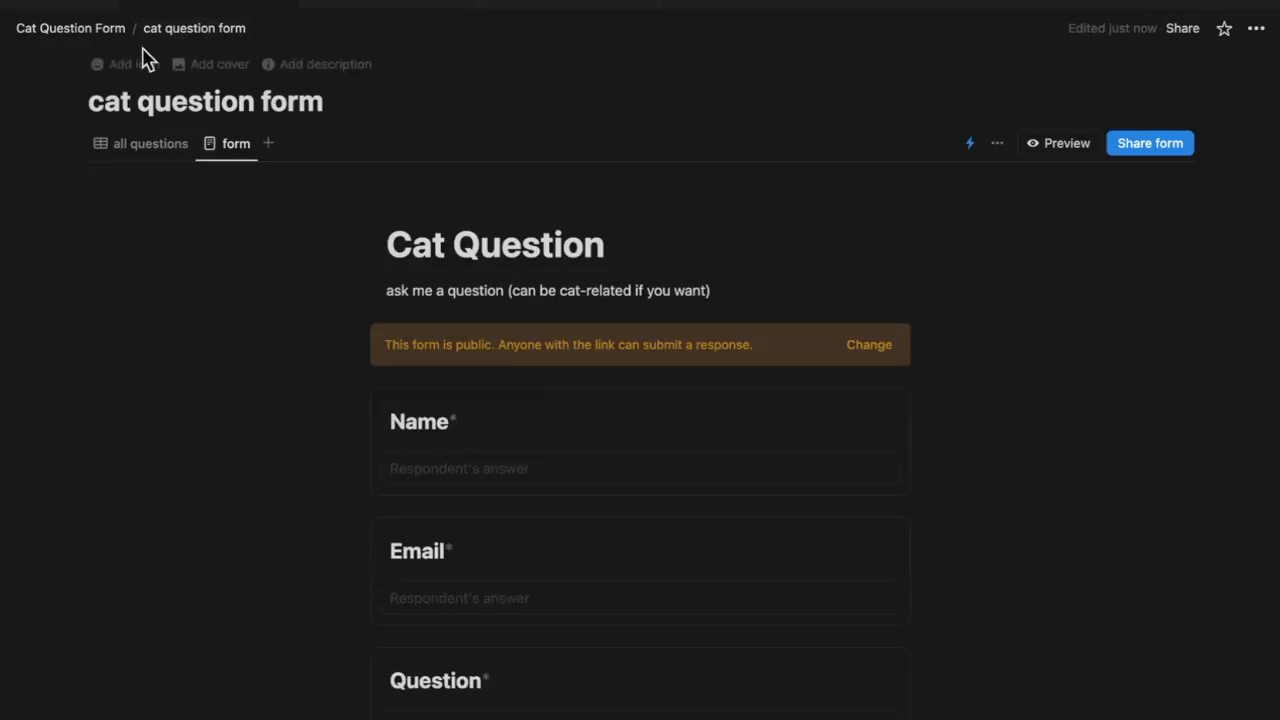
click(93, 33)
Open the FAQs page from the My Cat page's callout
mouse_move(109, 14)
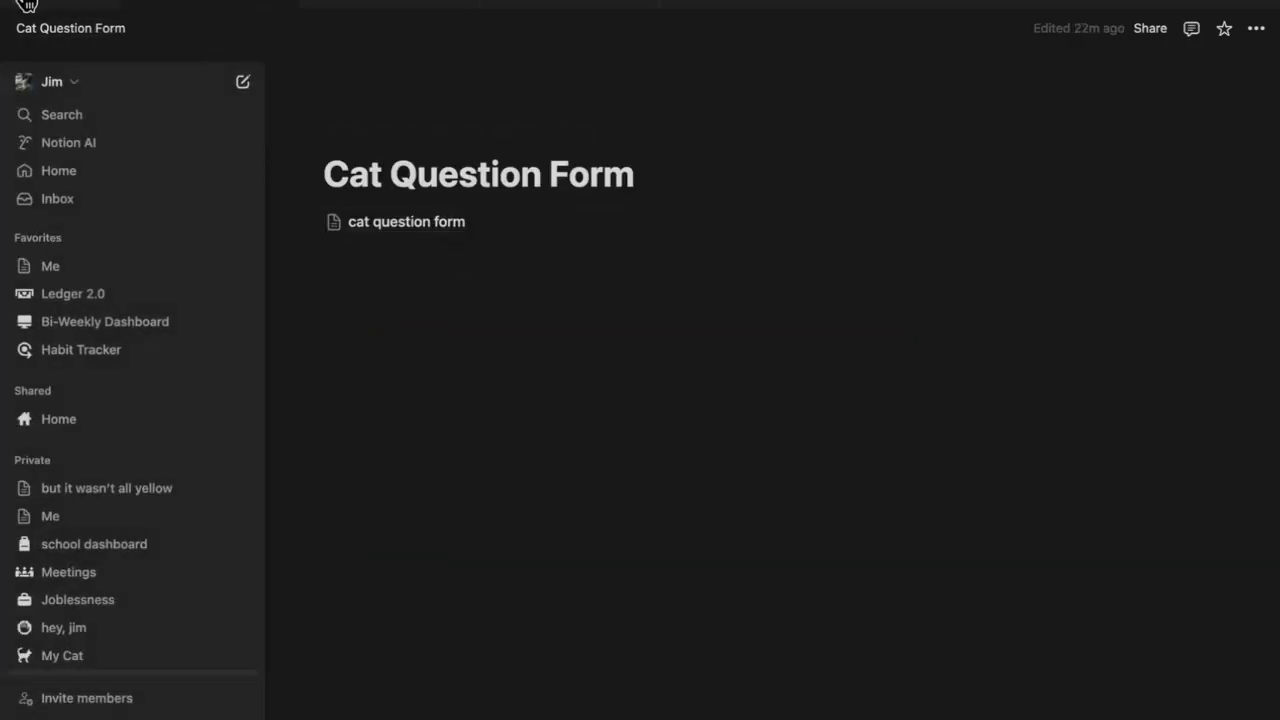
click(20, 12)
click(62, 602)
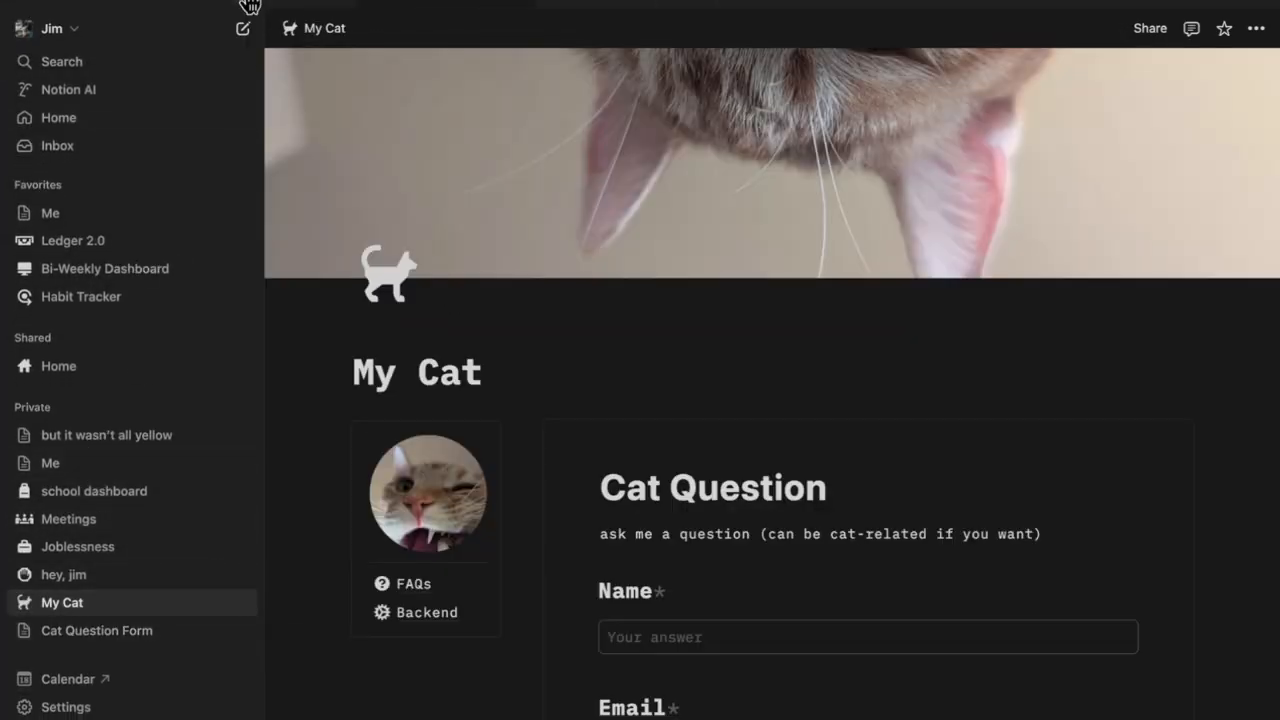
click(249, 5)
click(176, 582)
click(188, 633)
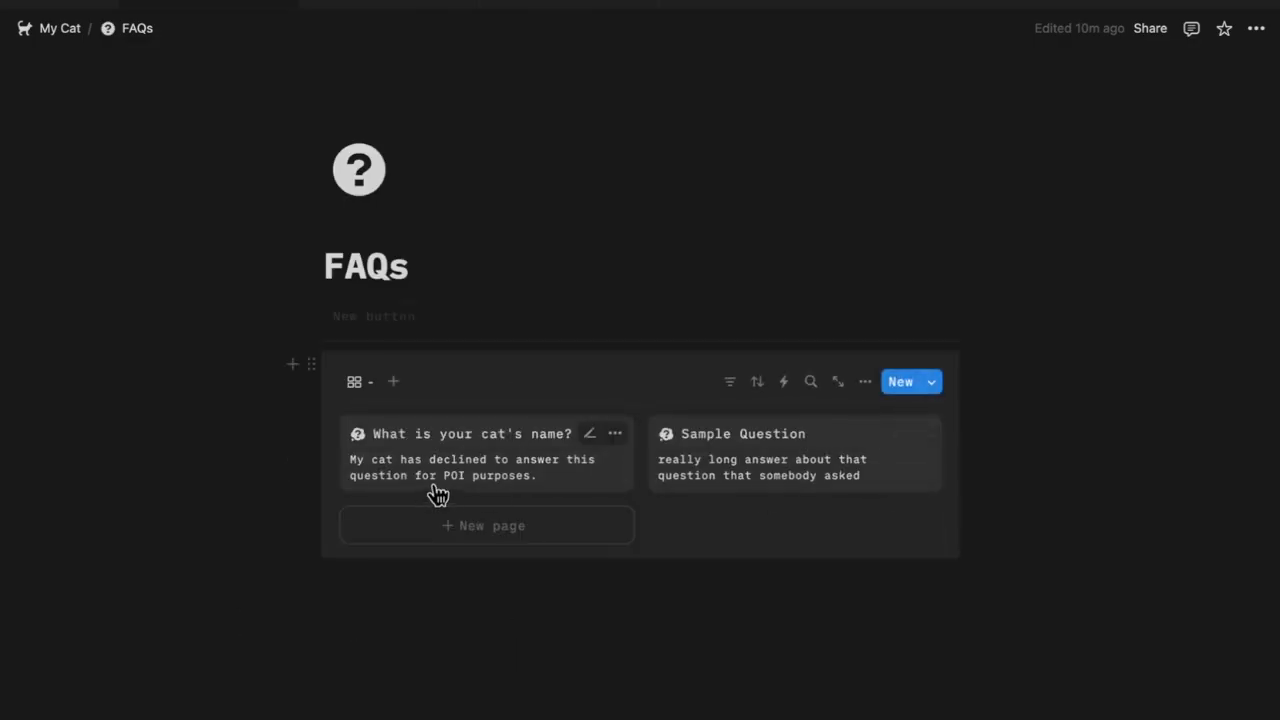
Add an Ask Your Own Question button below the gallery, test it, and return to FAQs
click(551, 597)
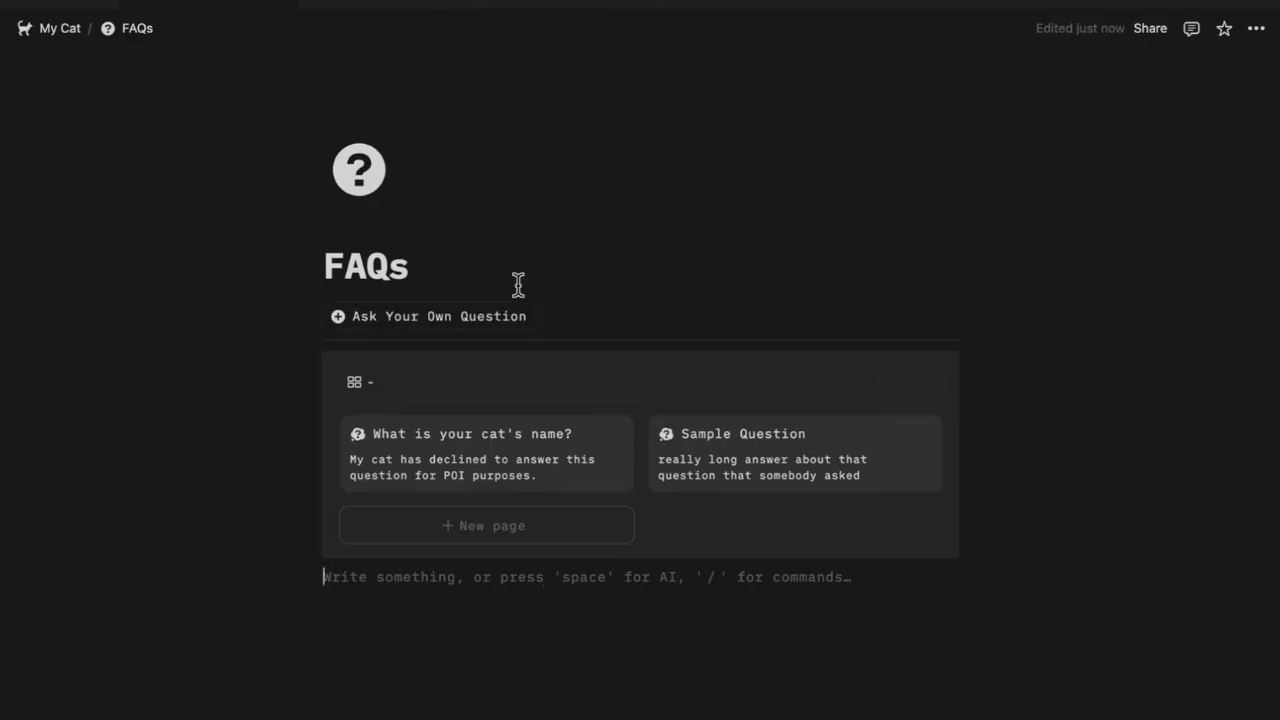
click(508, 325)
scroll(889, 224, down, 4)
scroll(689, 546, up, 4)
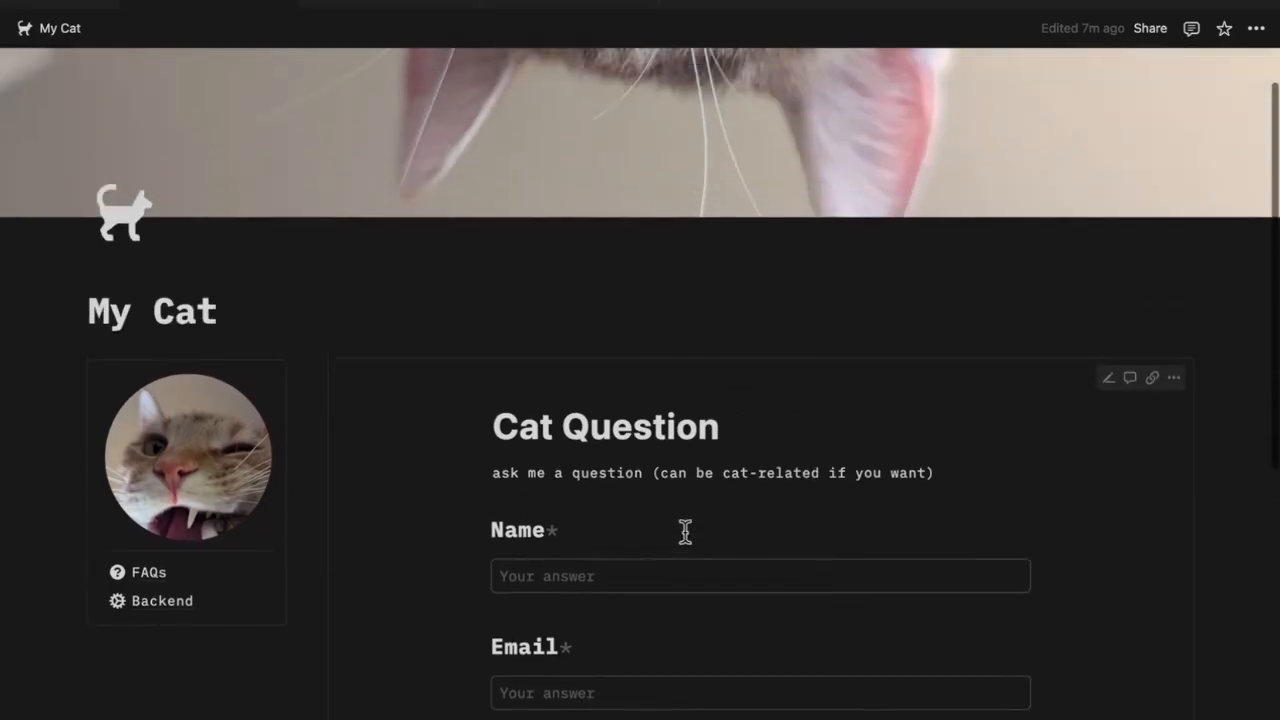
scroll(686, 531, down, 4)
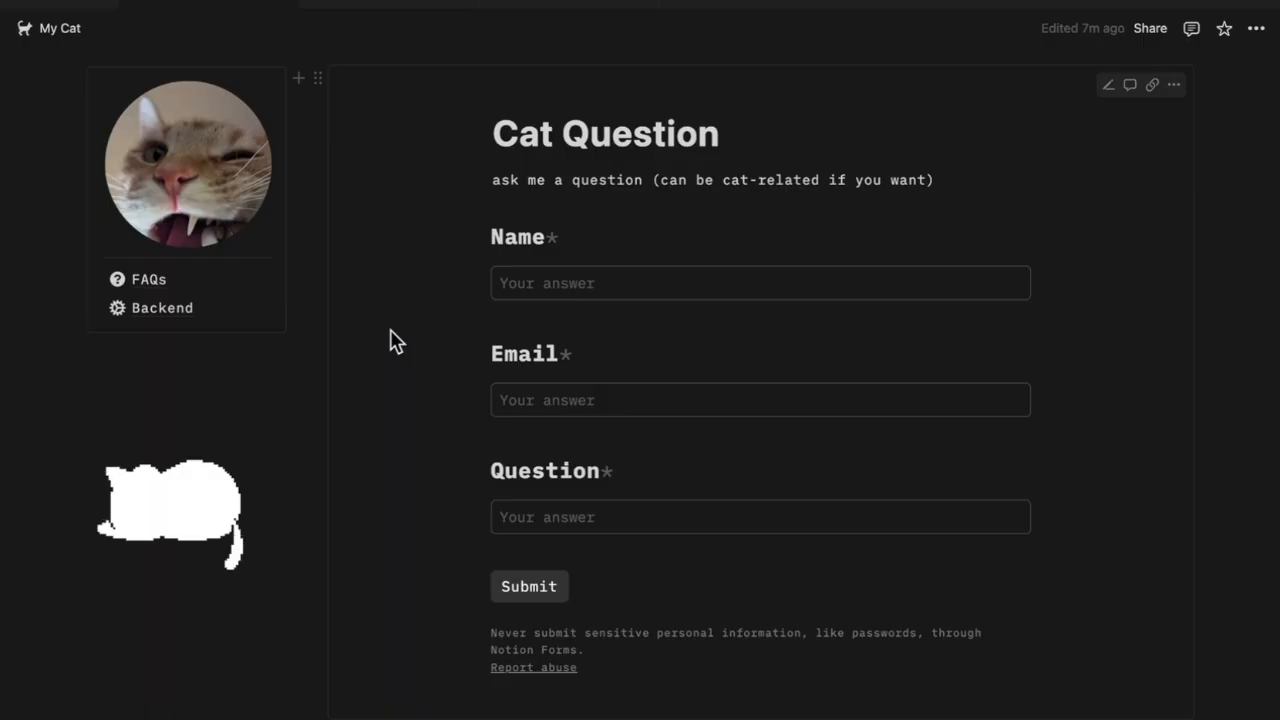
click(200, 284)
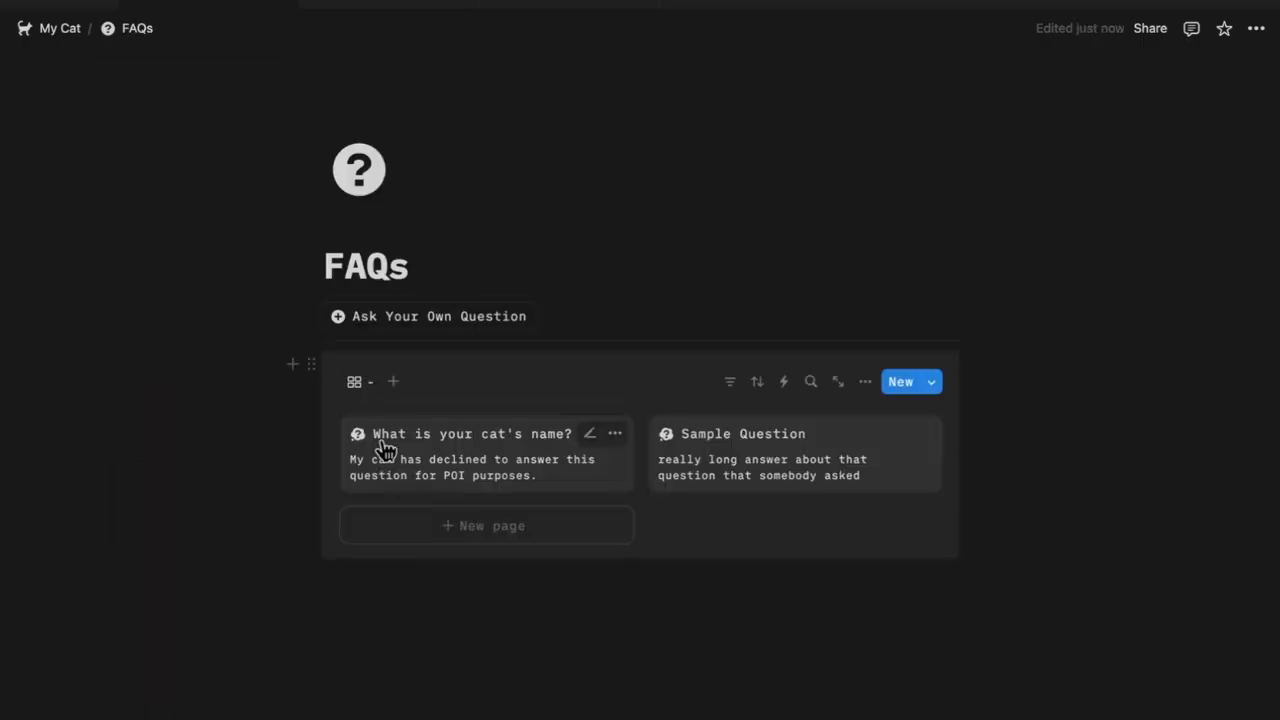
From the inbox, open the Sample Test 2 entry asking 'How many siblings does cat have?'
click(62, 30)
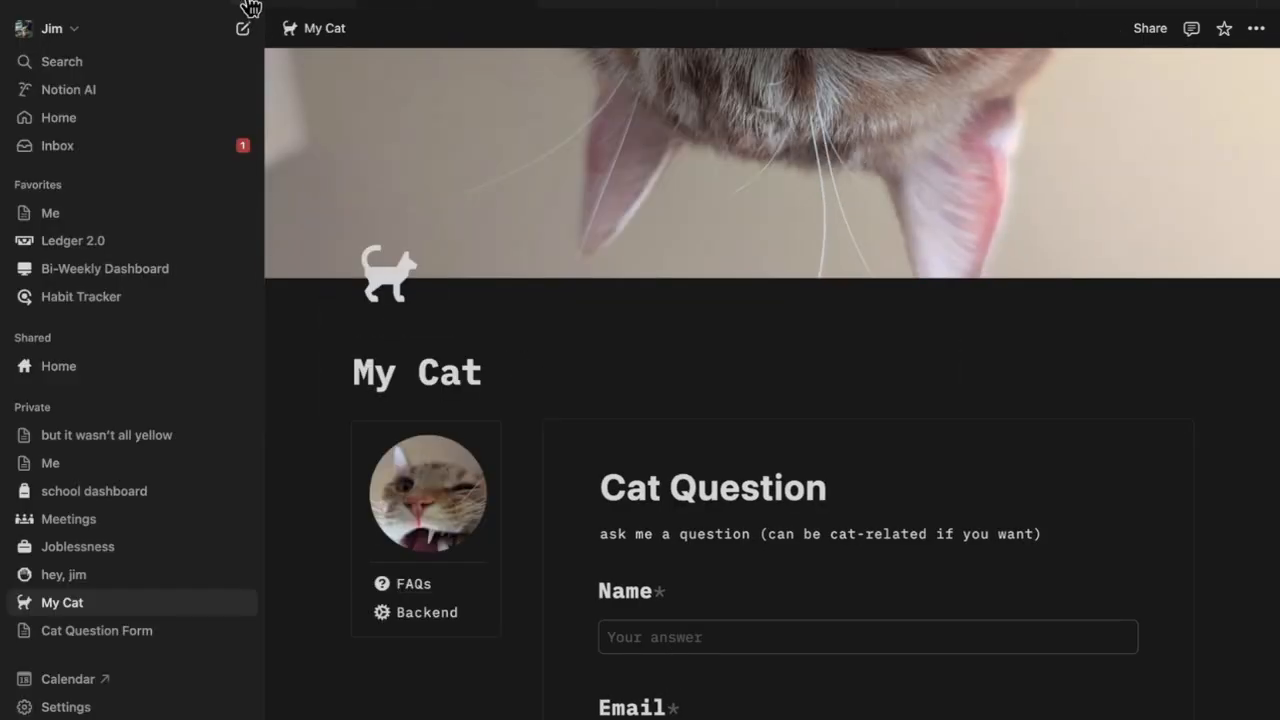
click(249, 7)
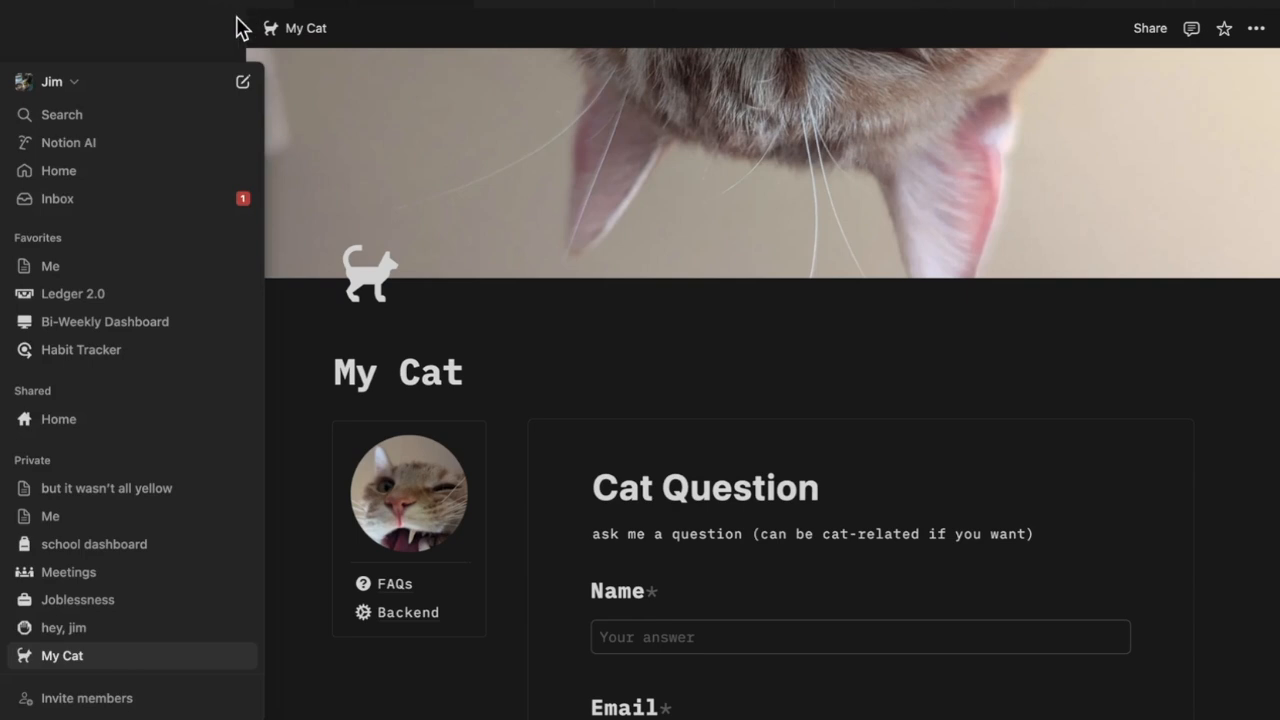
click(23, 11)
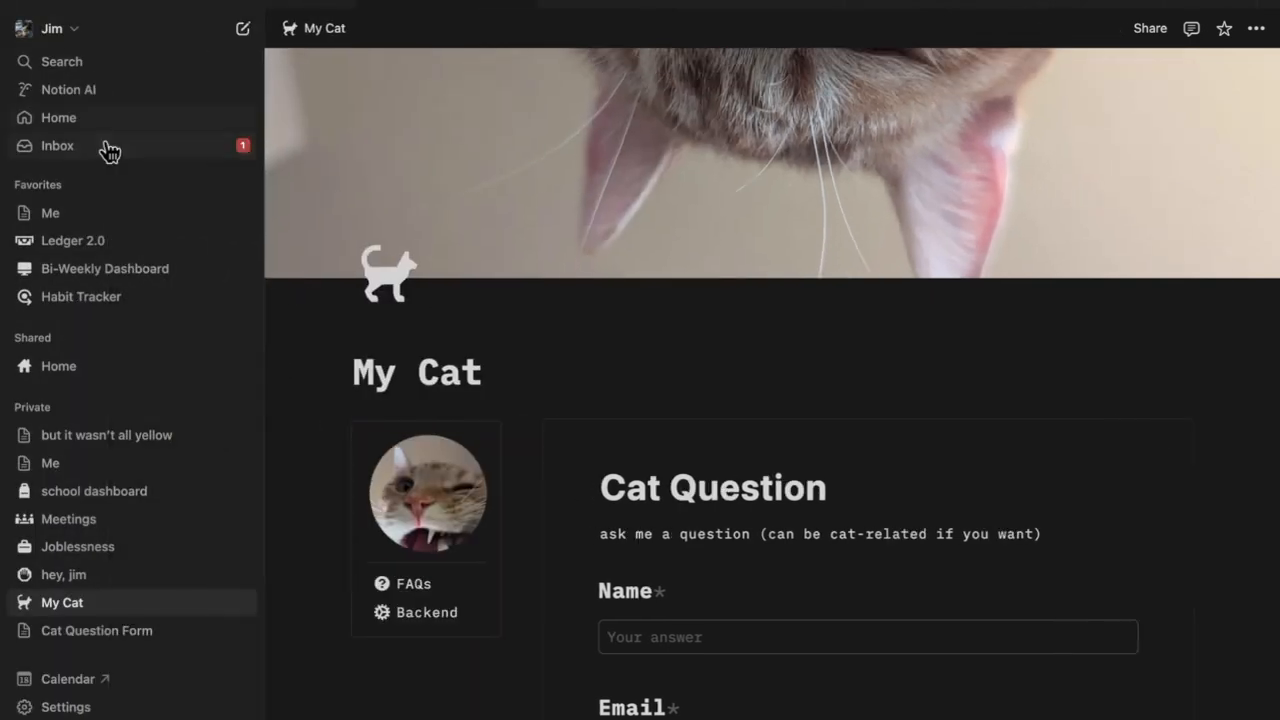
click(109, 150)
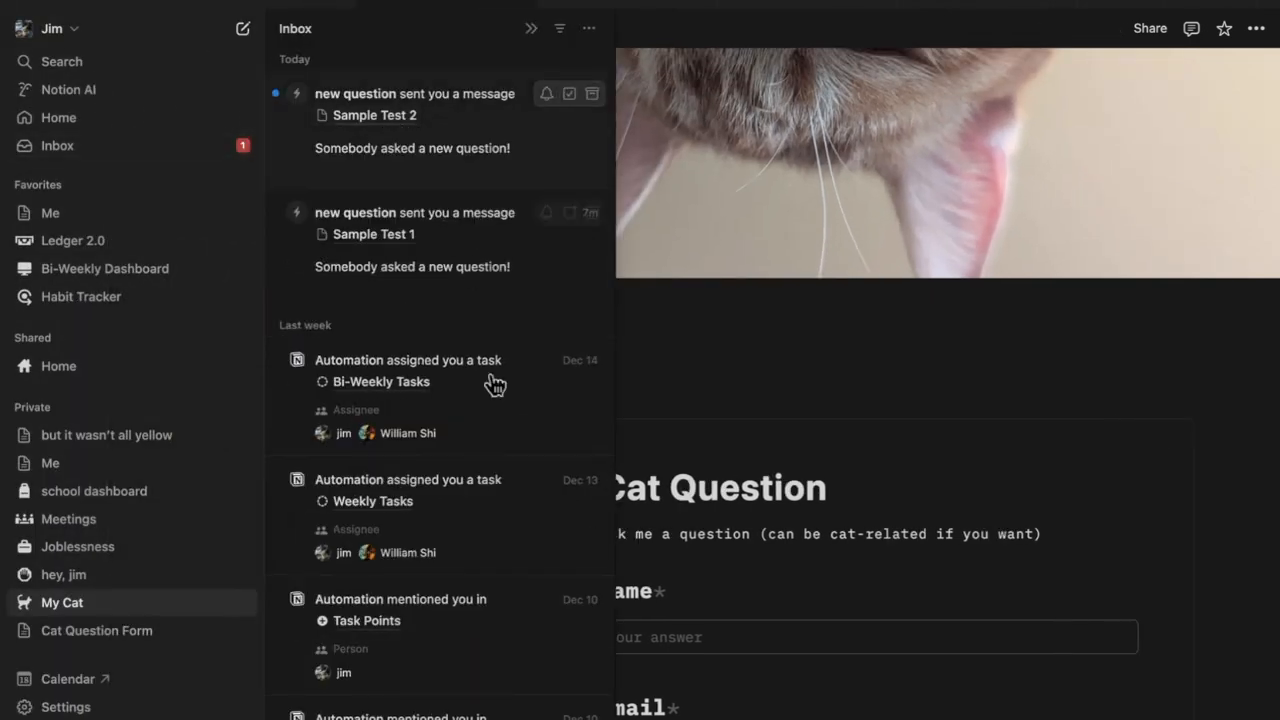
click(360, 114)
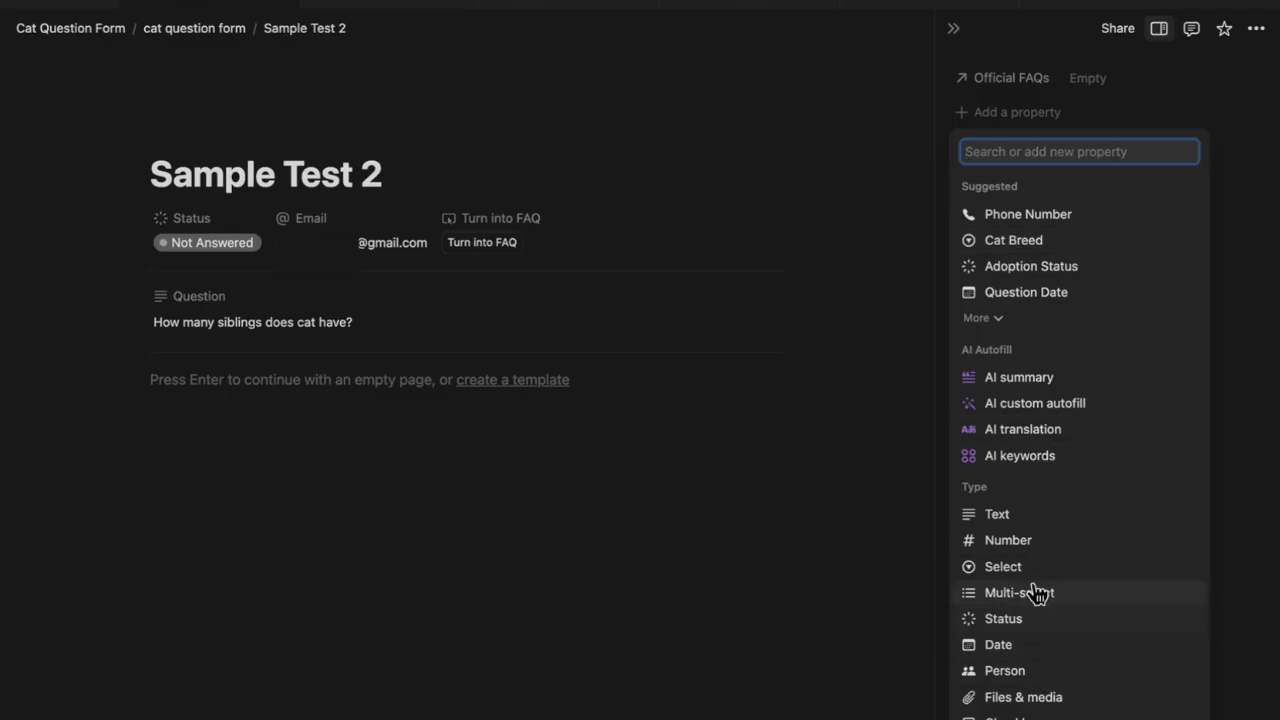
Add a Personally Respond button property whose action sets Status to Replied Personally
scroll(1038, 624, down, 3)
text(but)
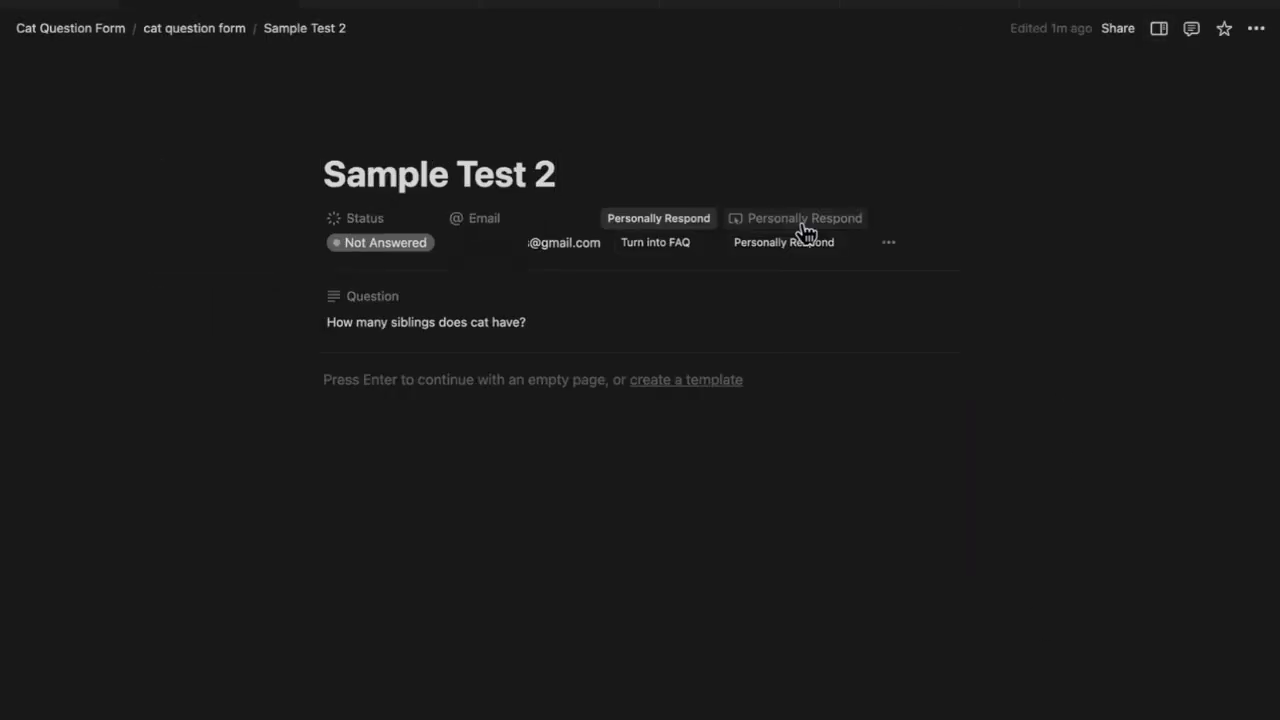
click(806, 222)
click(794, 286)
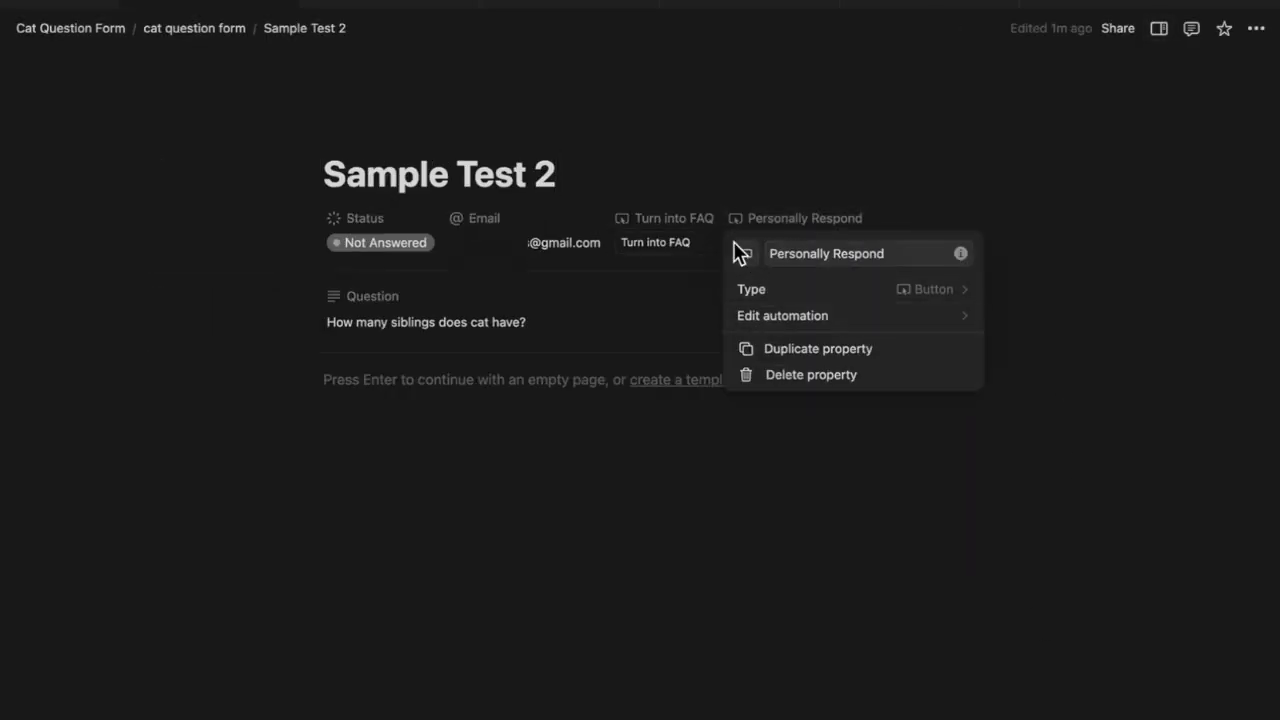
click(782, 315)
click(554, 350)
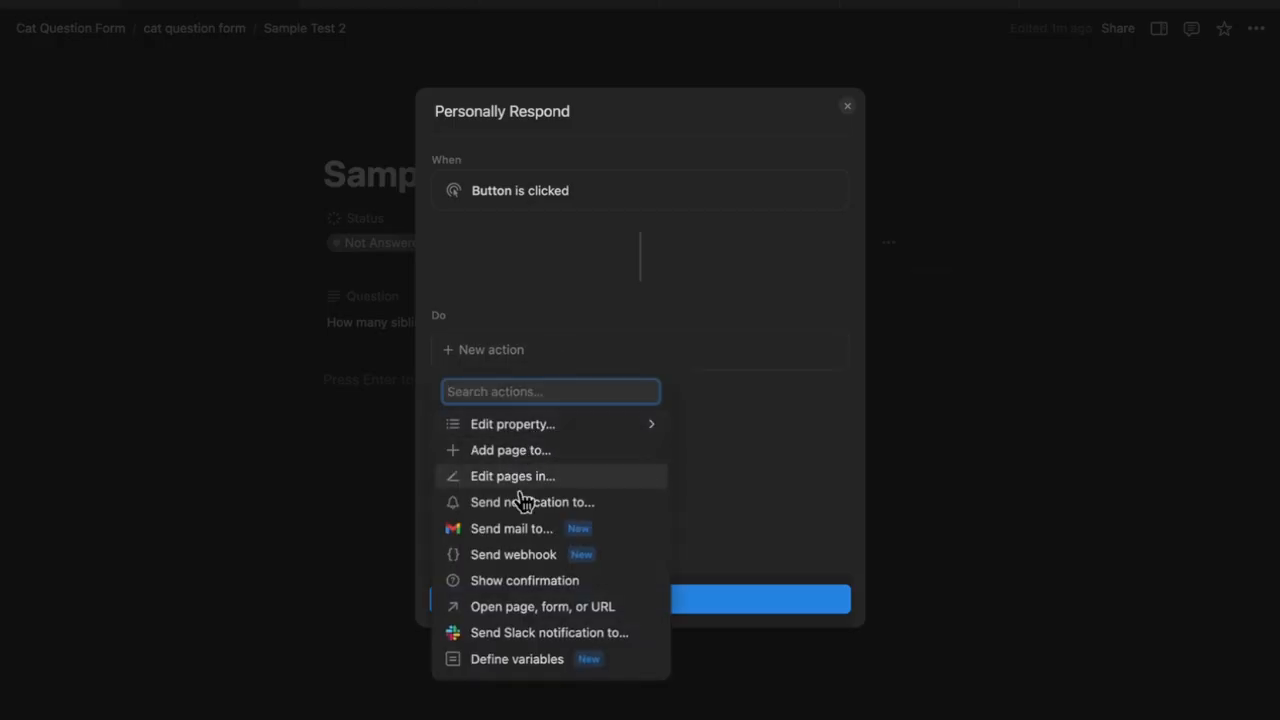
click(566, 424)
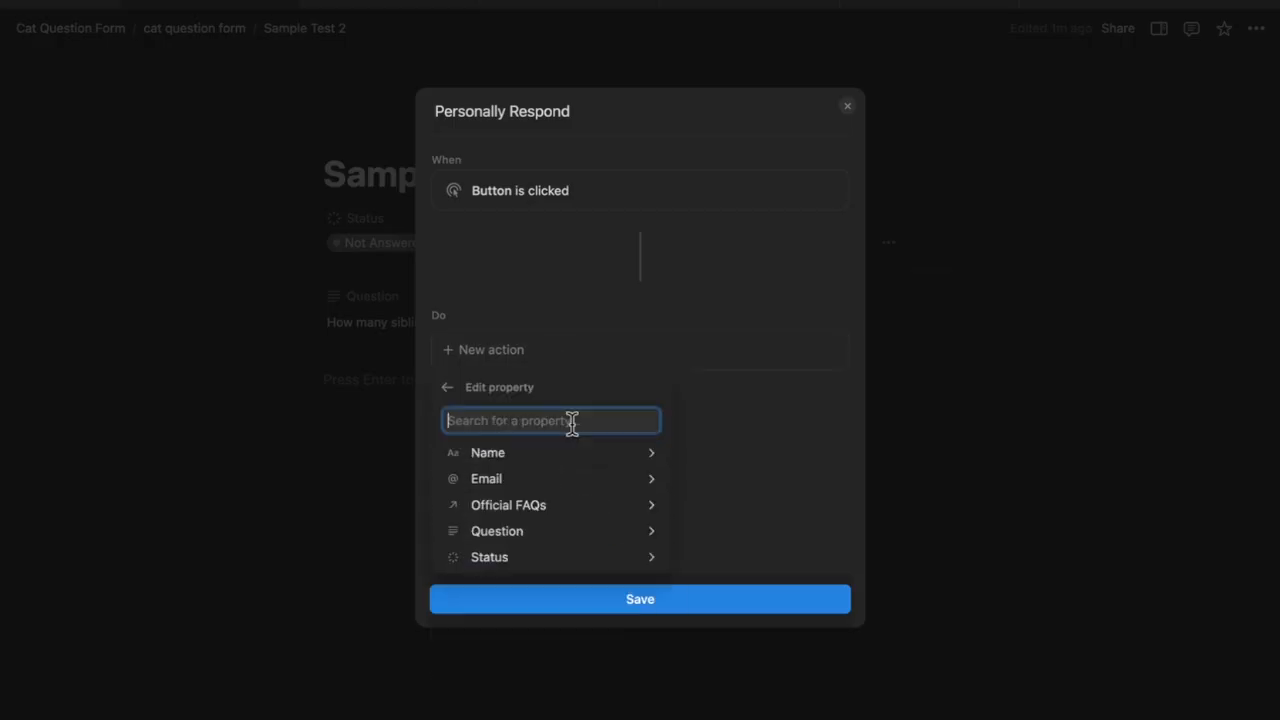
click(563, 563)
click(570, 603)
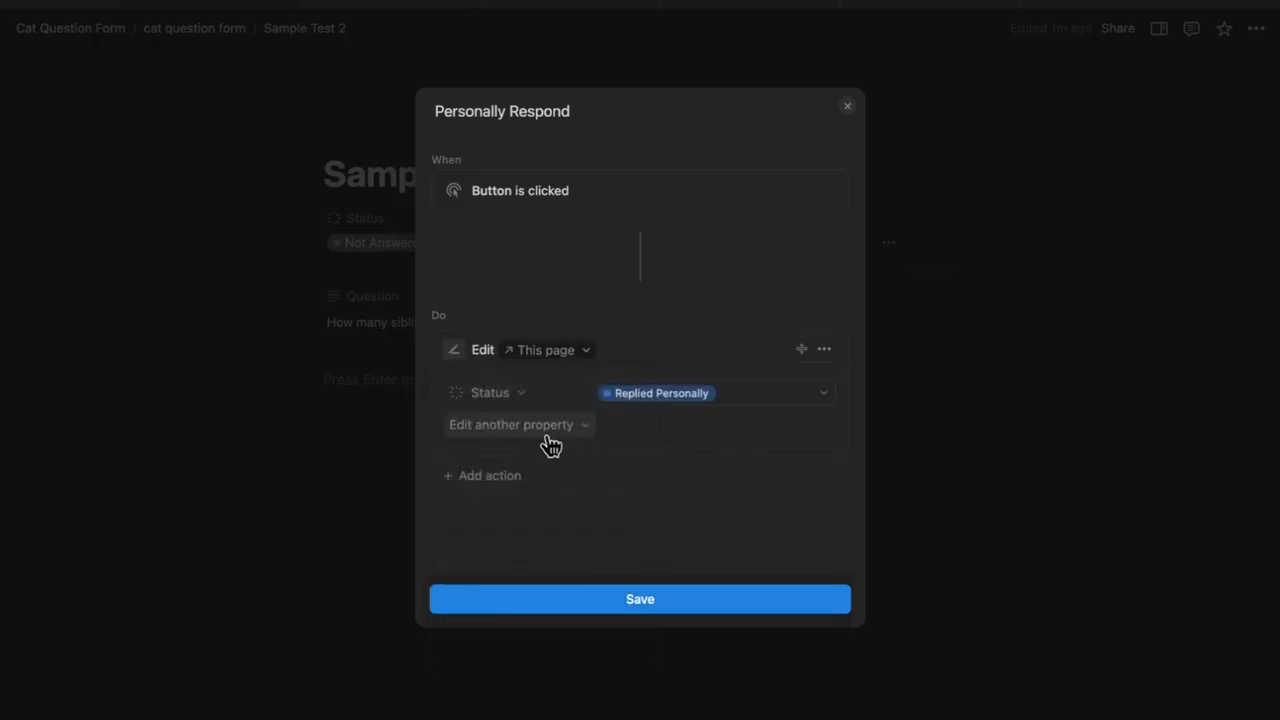
Add a Gmail send-mail action to the button, addressed to the asker's Email property
click(522, 484)
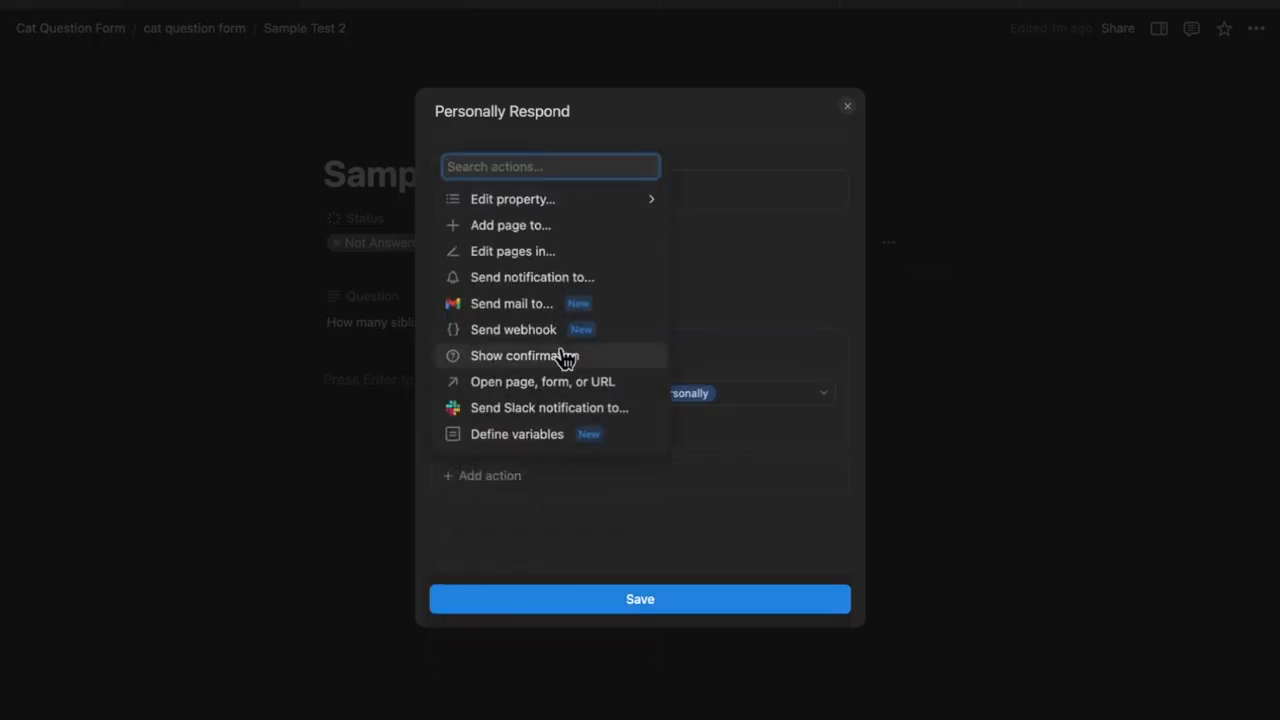
click(530, 304)
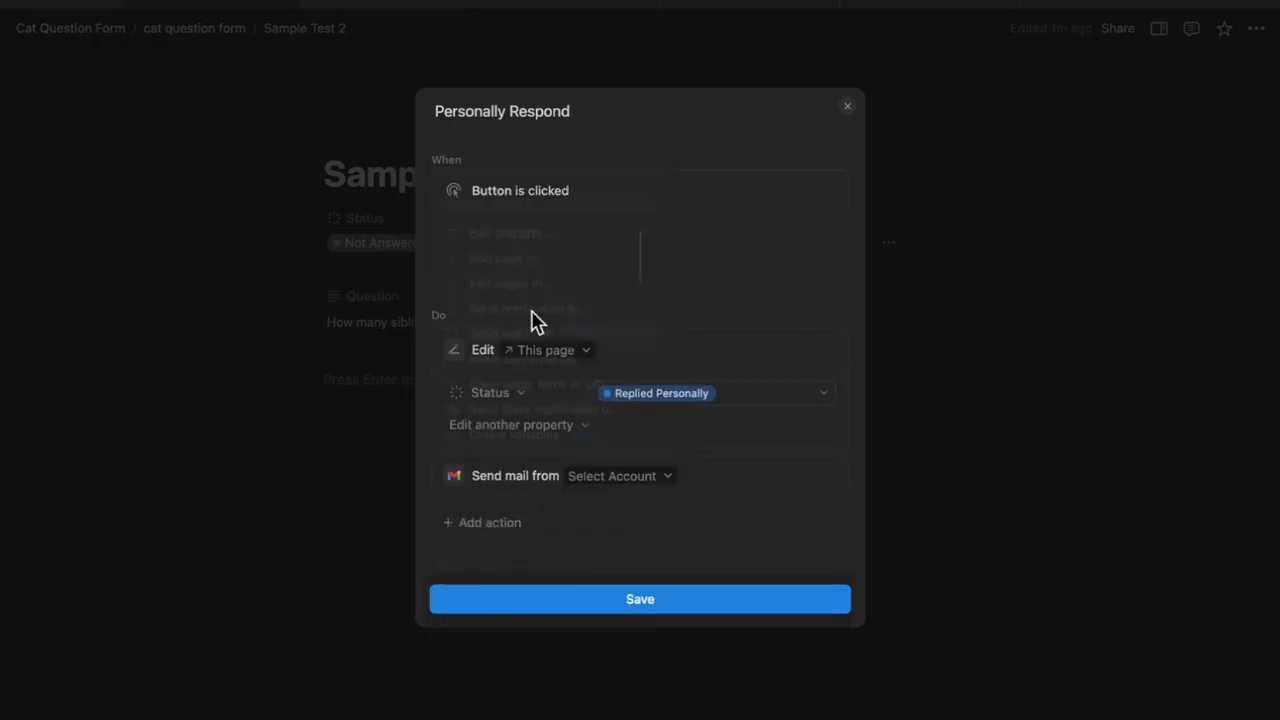
click(609, 488)
click(608, 530)
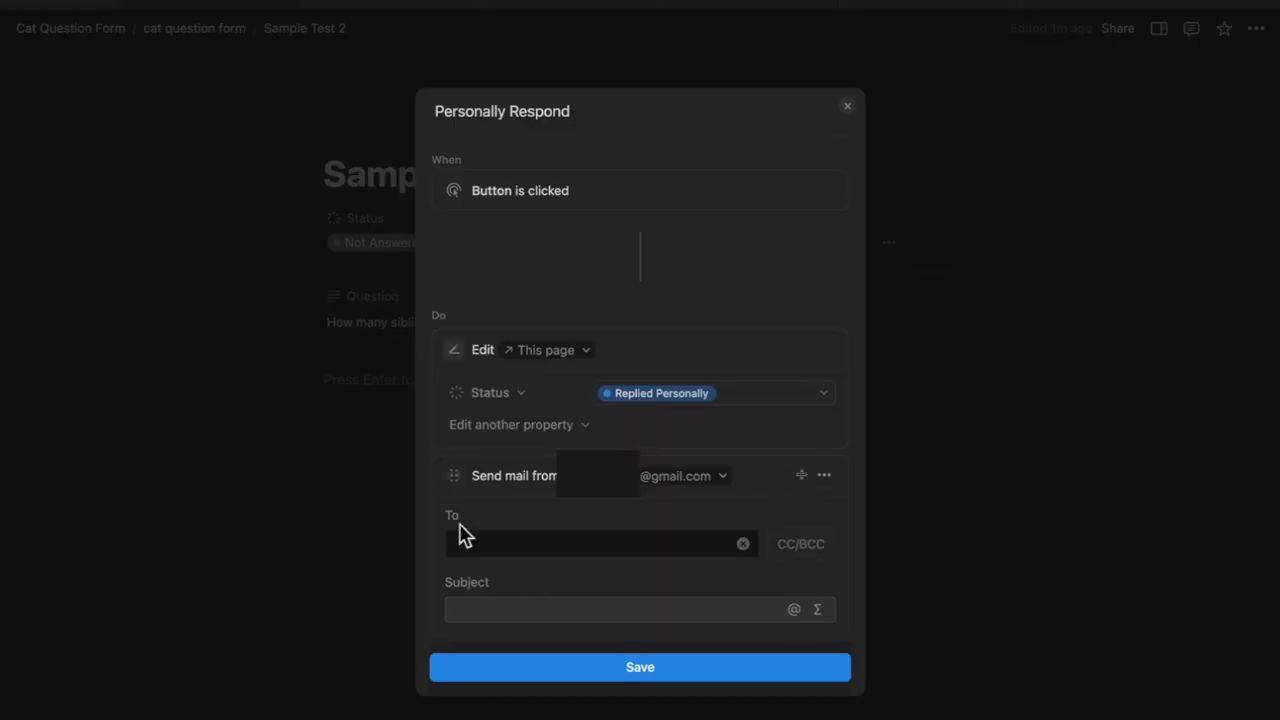
click(463, 540)
click(602, 486)
click(500, 428)
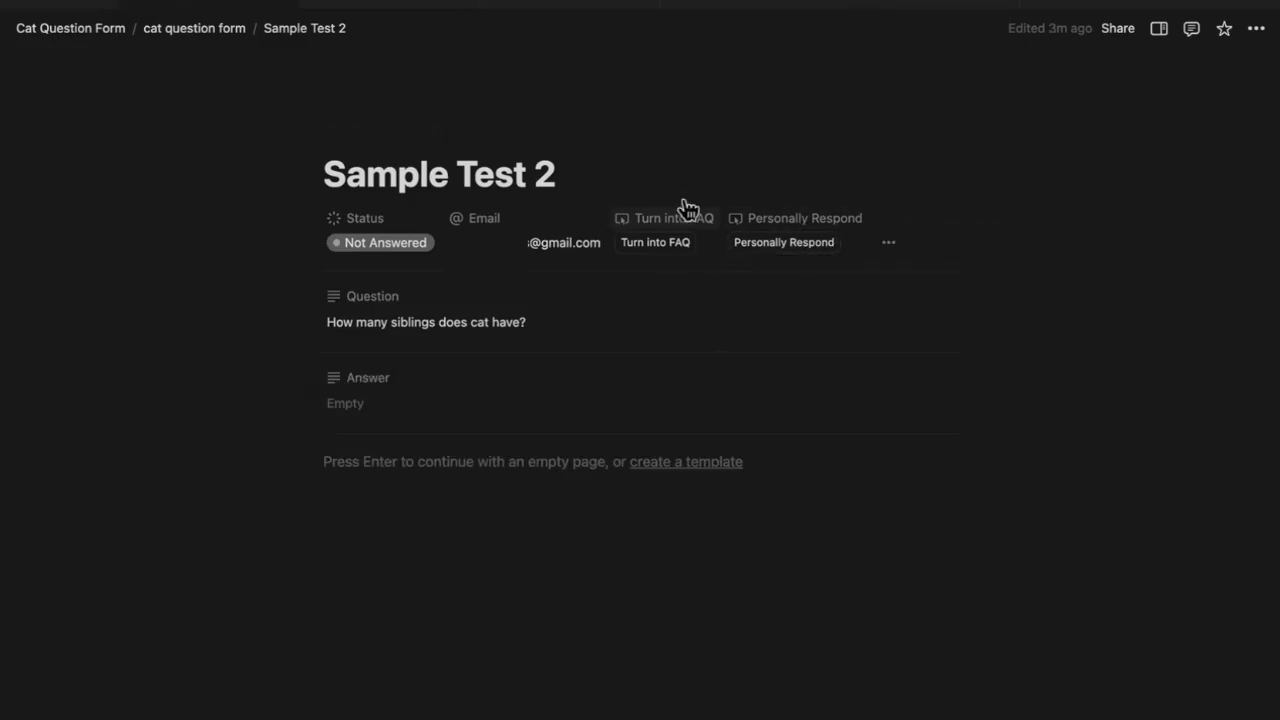
Trigger Personally Respond on the sibling question, confirming Yes [Continue] to email the answer
click(814, 230)
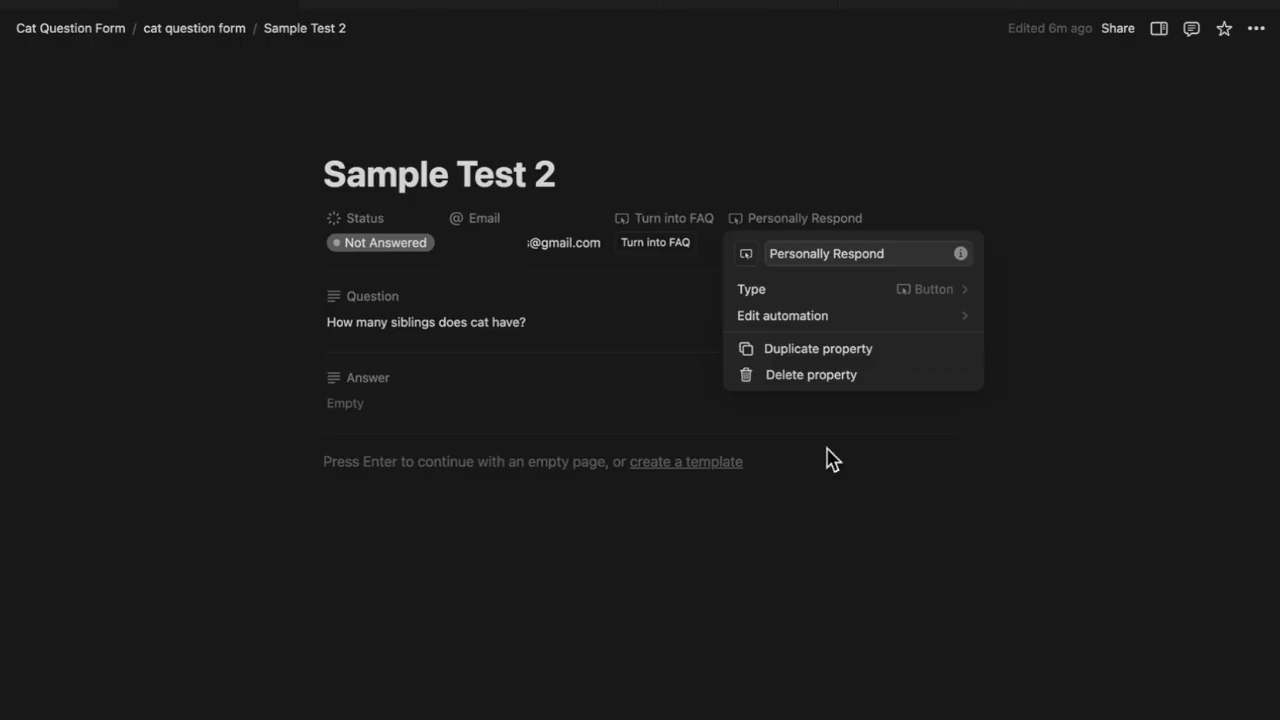
key(Escape)
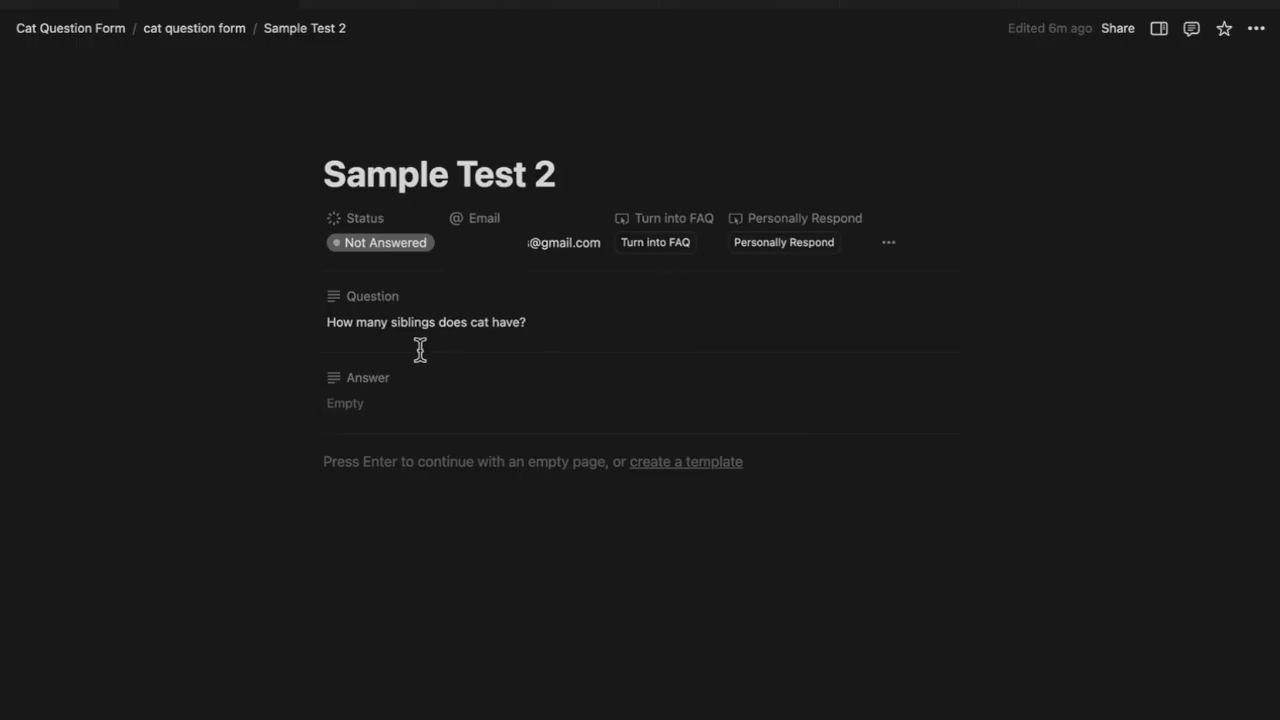
click(806, 247)
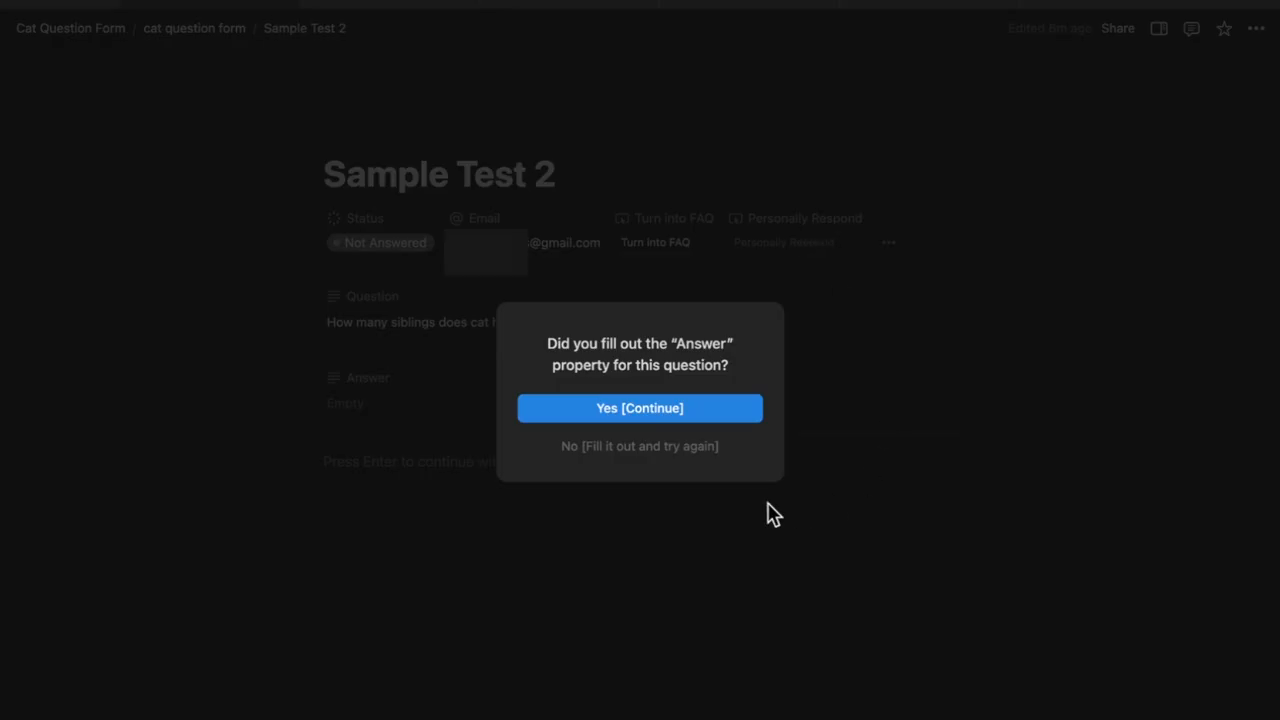
click(692, 408)
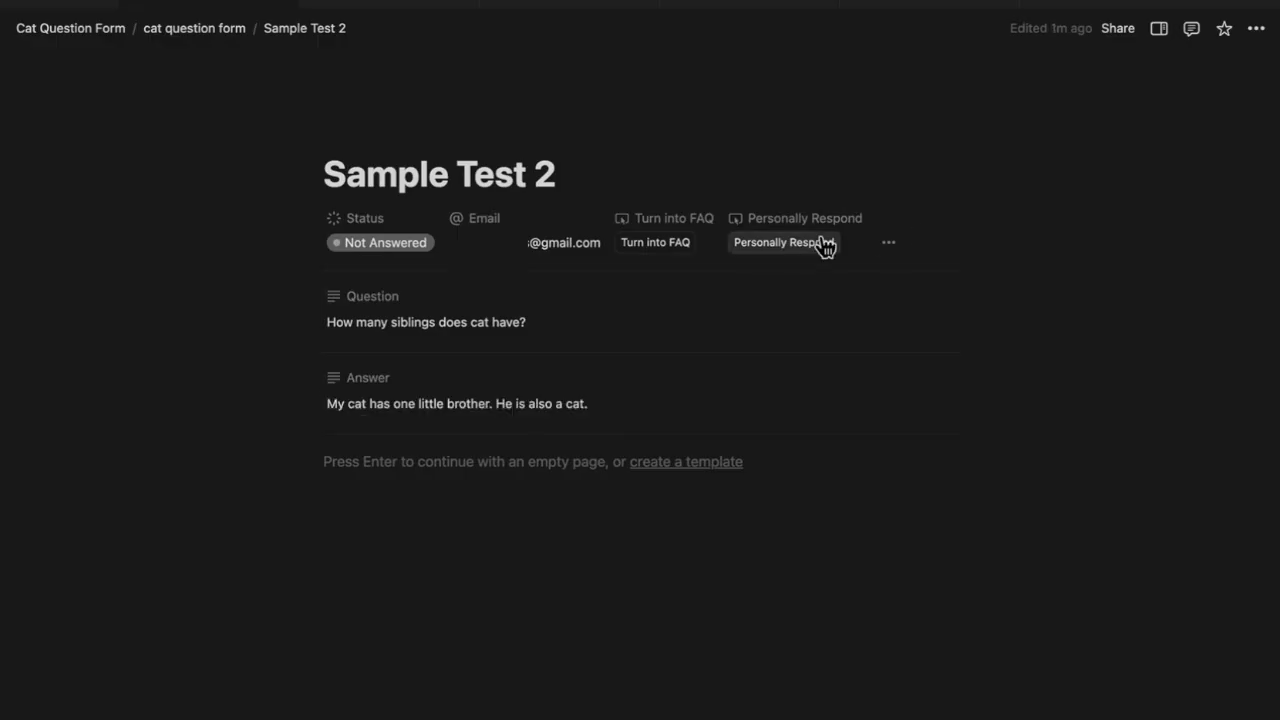
click(820, 244)
click(662, 408)
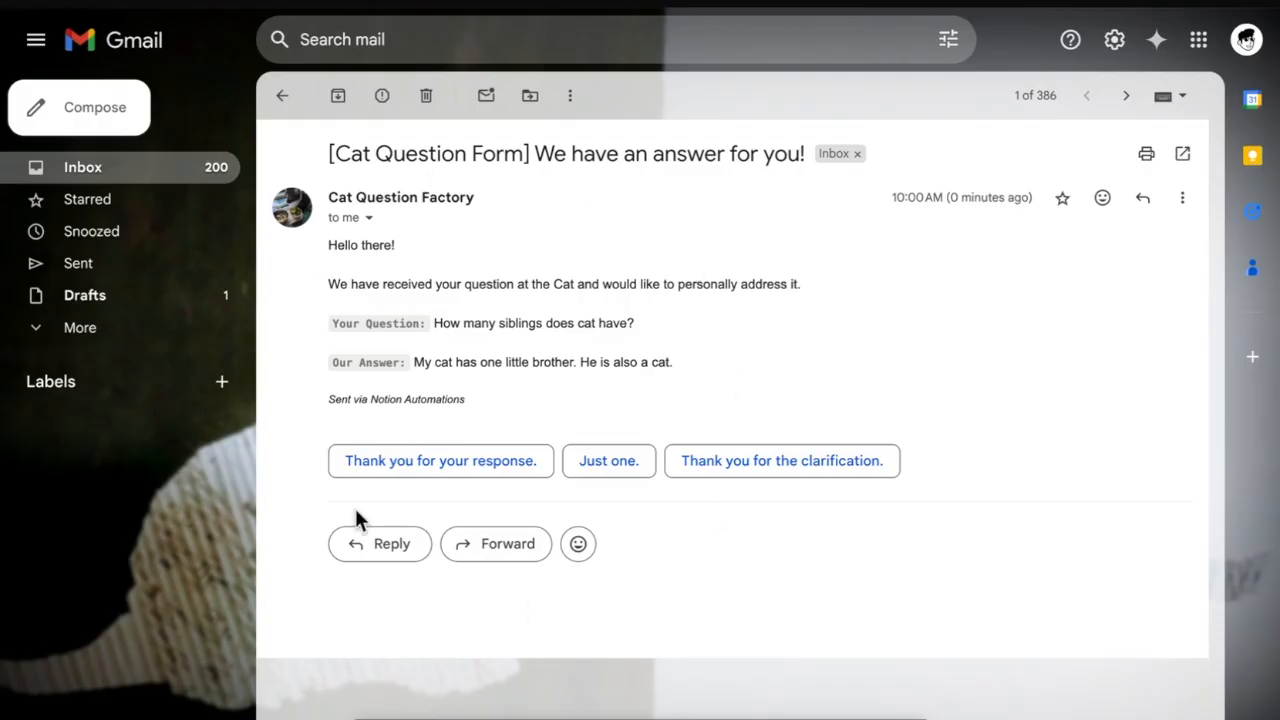
Review the Gmail reply, highlighting the intro line, the siblings question and the little-brother answer
triple_click(343, 283)
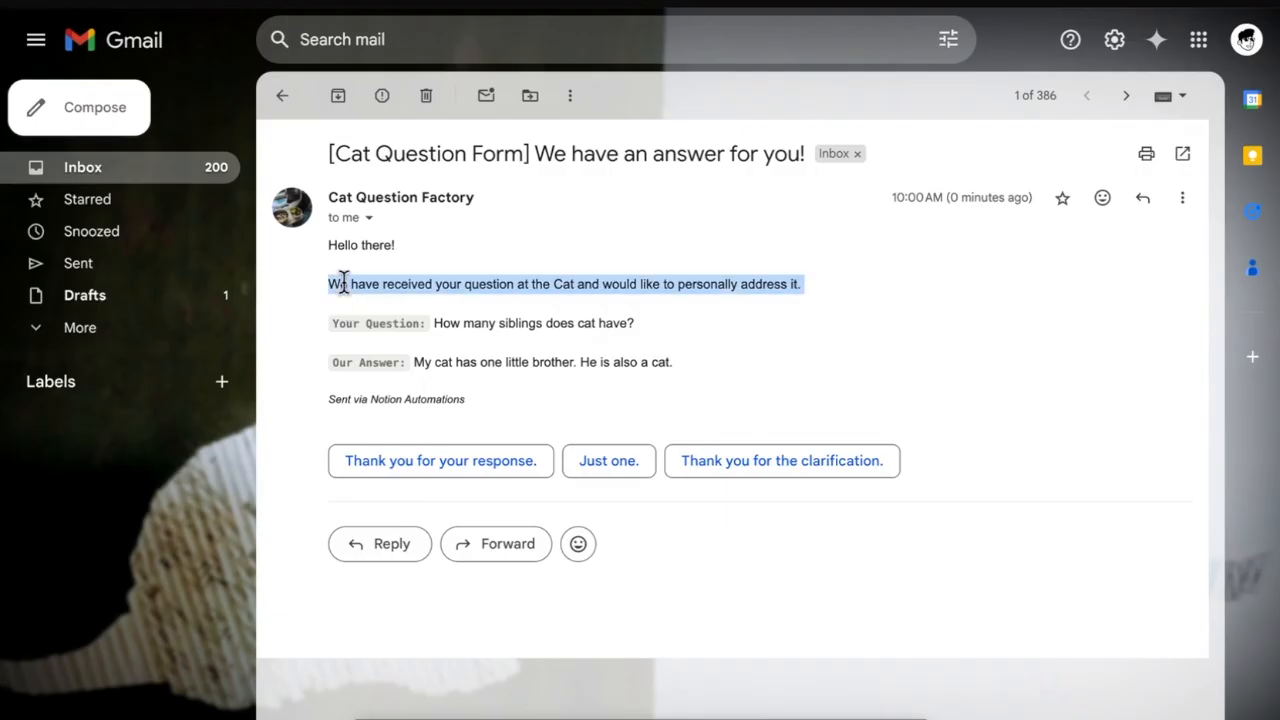
click(604, 283)
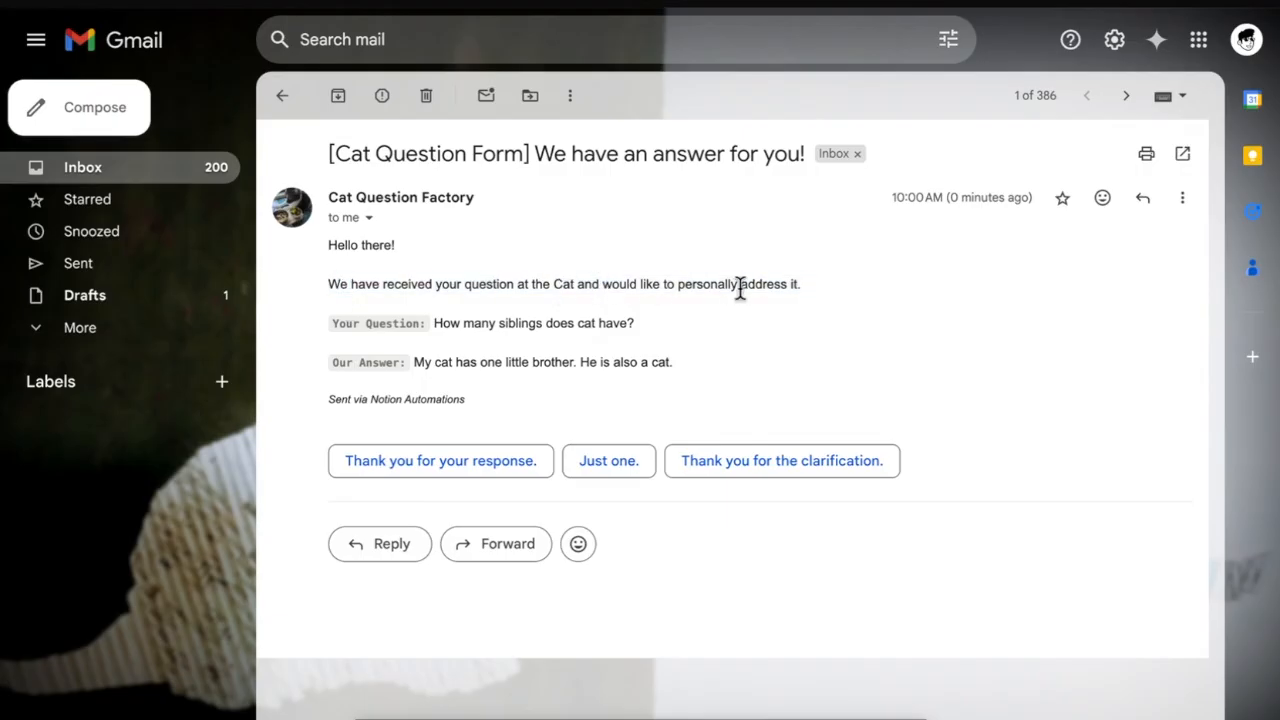
drag(437, 322, 720, 331)
click(440, 347)
drag(417, 361, 751, 371)
click(751, 373)
Publish the My Cat page to the web and view the live site
click(1149, 33)
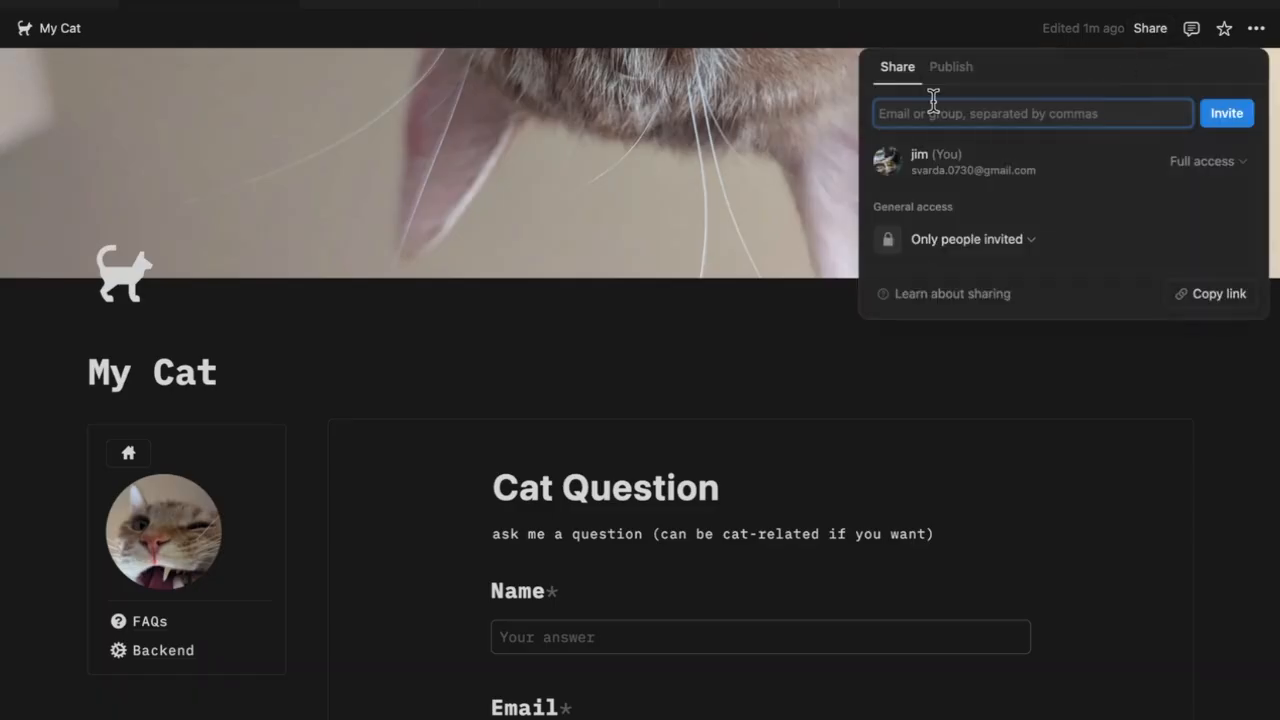
click(952, 68)
click(1062, 420)
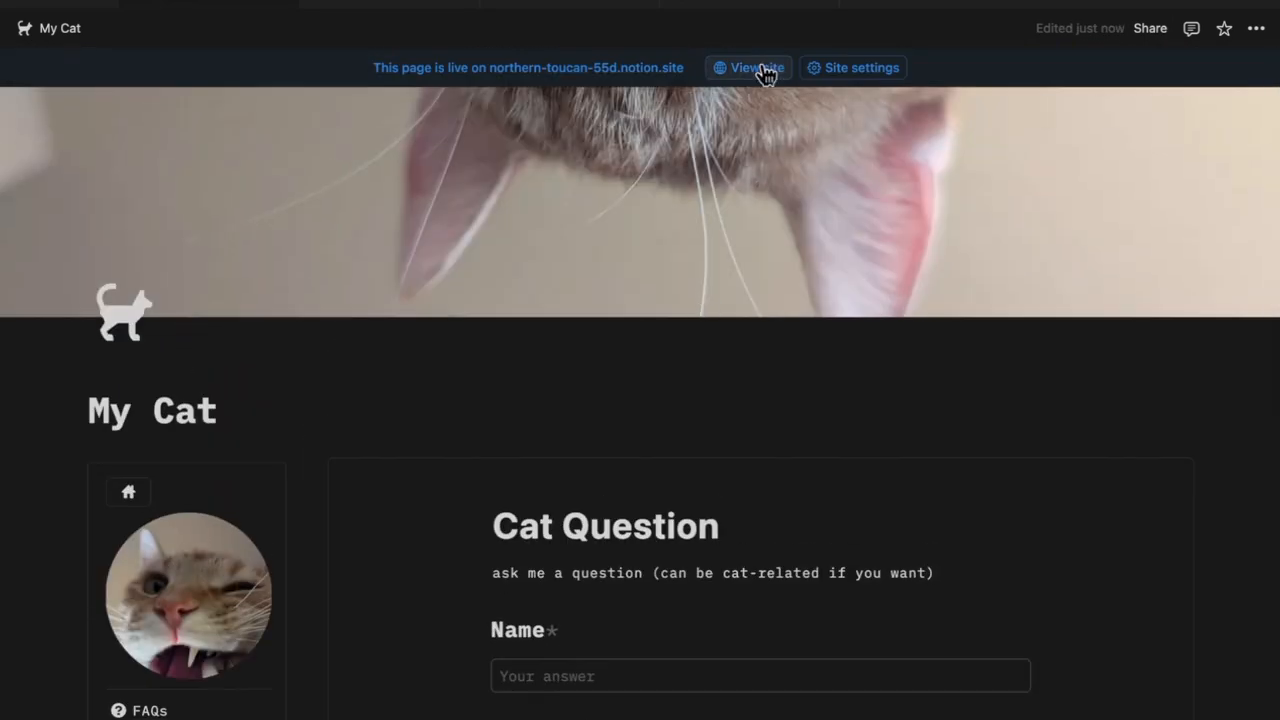
click(758, 70)
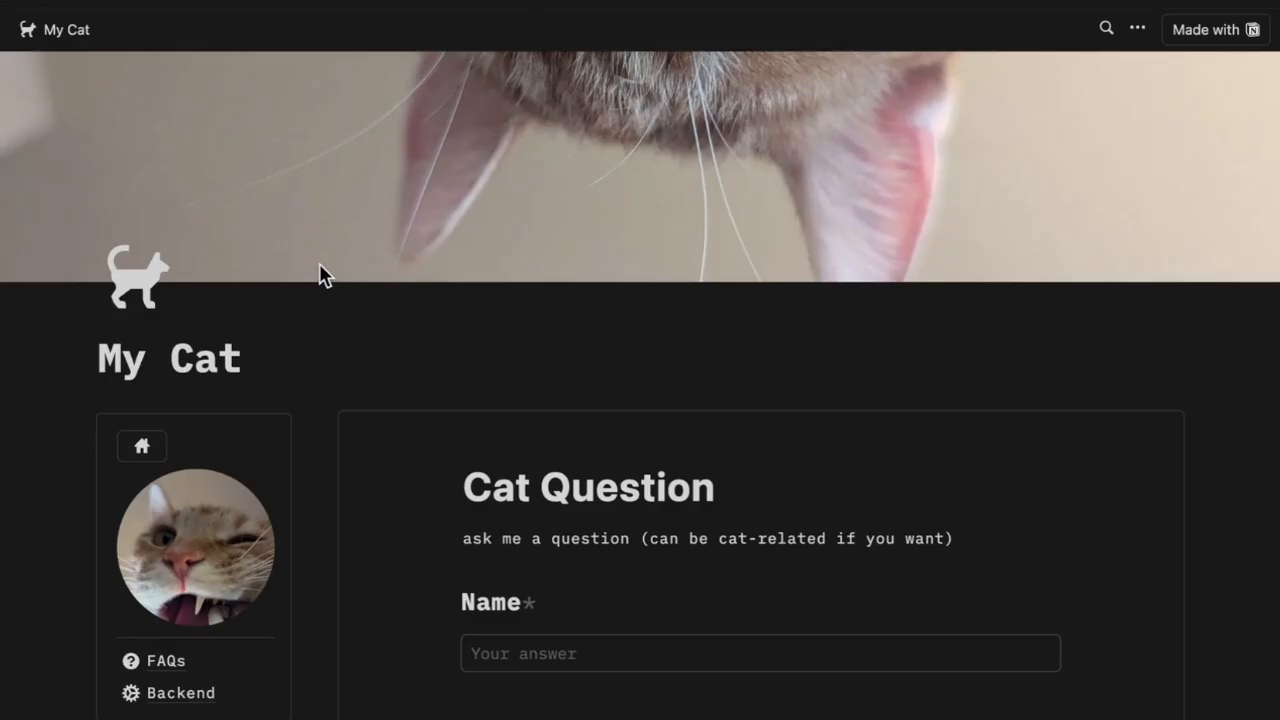
Submit a question about the cat's age through the live site's form, then reload back to Notion
scroll(319, 261, down, 5)
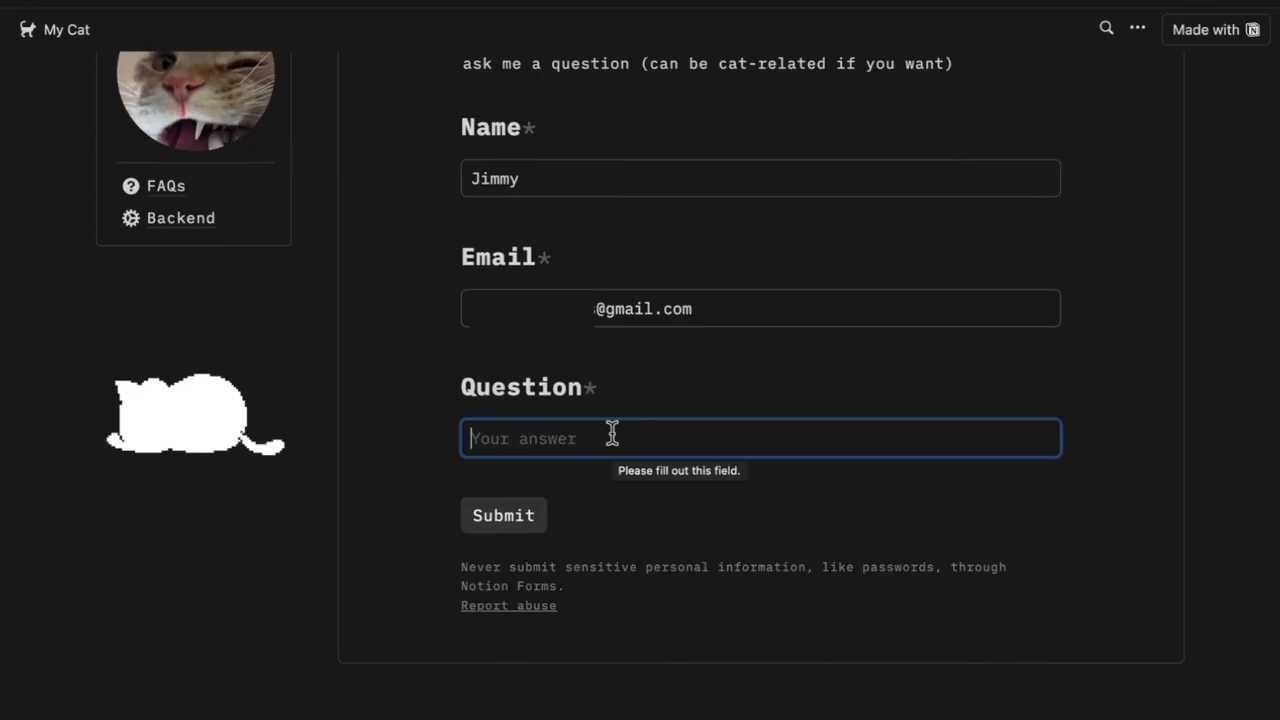
text(How old is y)
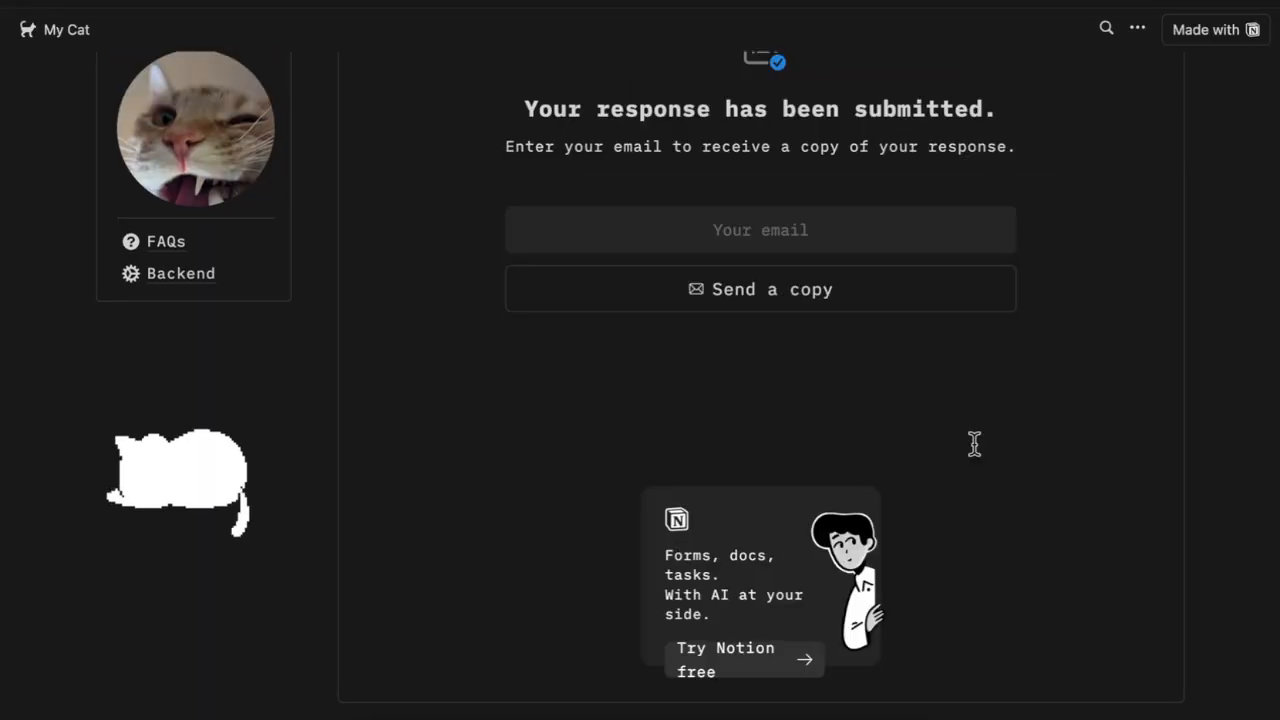
key(super+r)
click(729, 458)
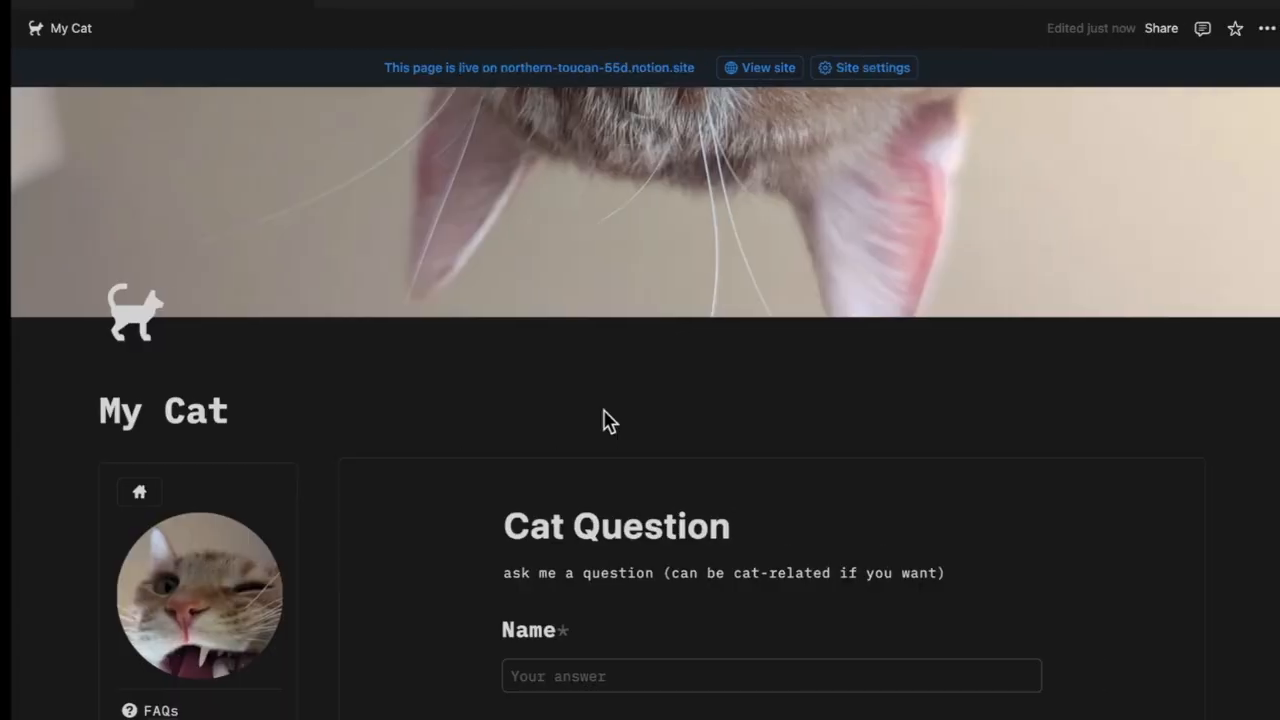
Open the newest question from the inbox and answer it 'My cat is 2.5 years old.'
click(22, 22)
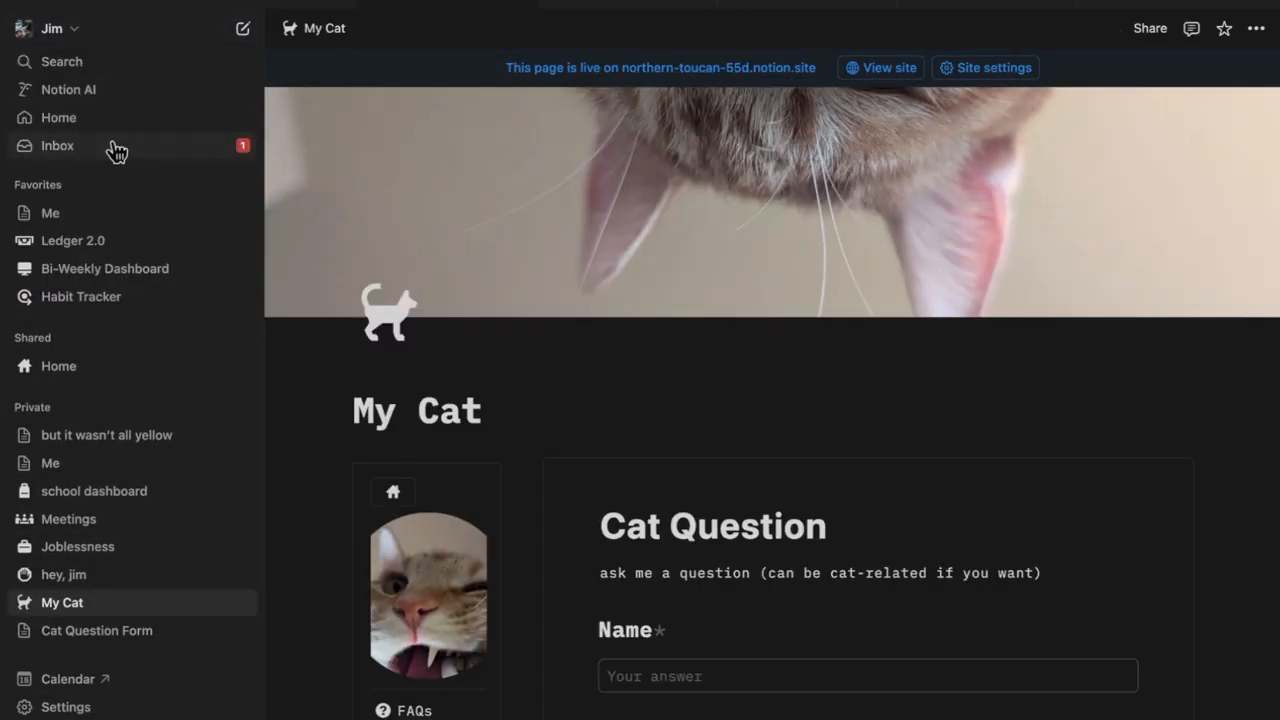
click(116, 150)
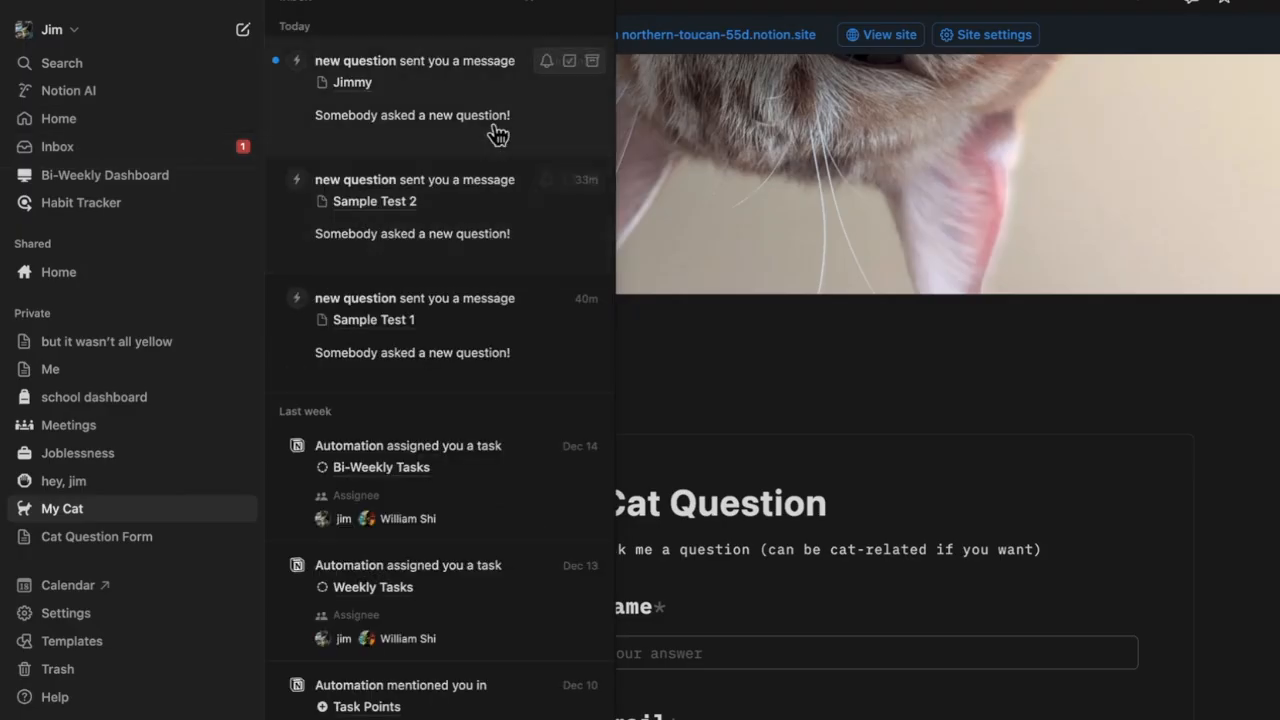
click(362, 89)
click(464, 370)
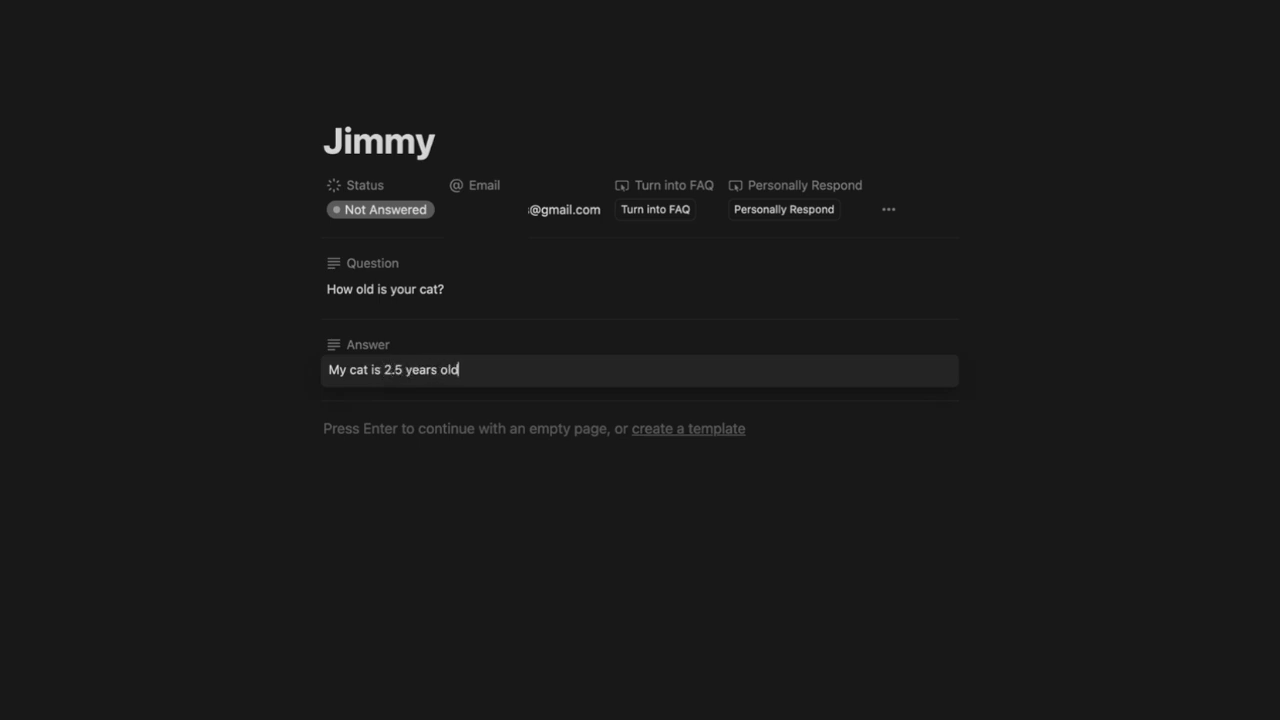
text(.)
click(431, 606)
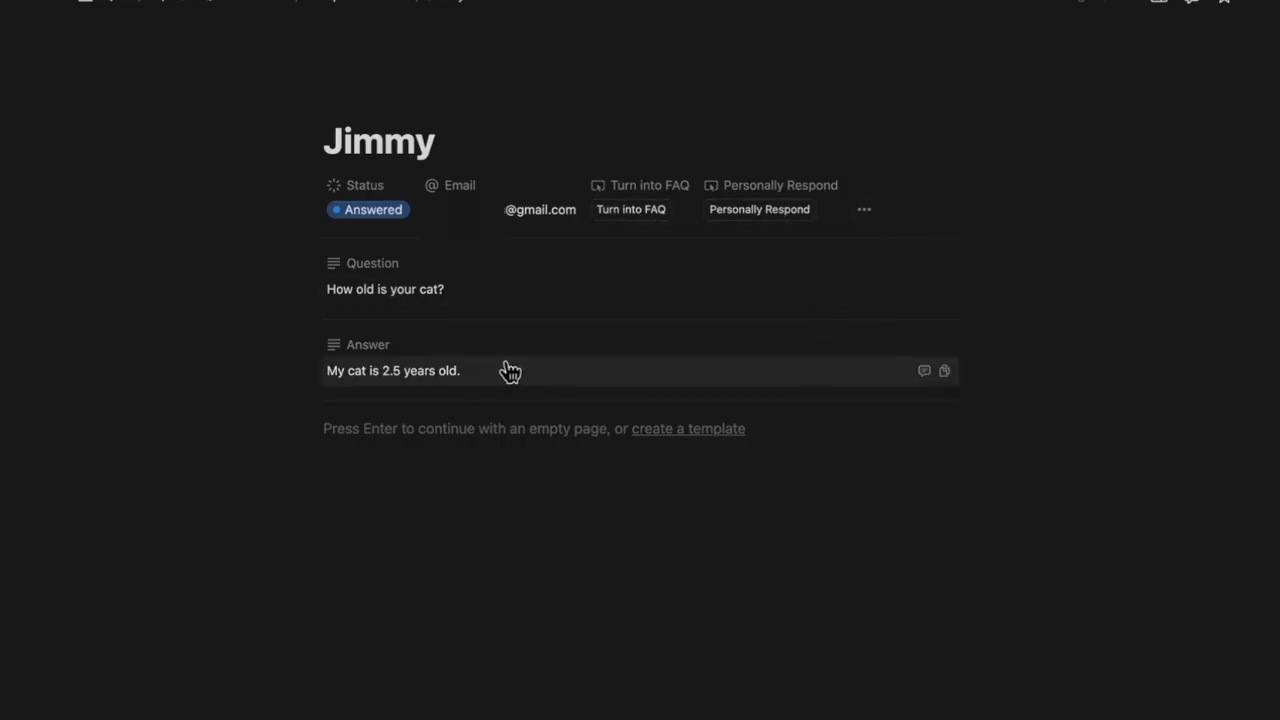
Turn the question into an Official FAQ with Yes [Continue], then reload the live site
click(638, 212)
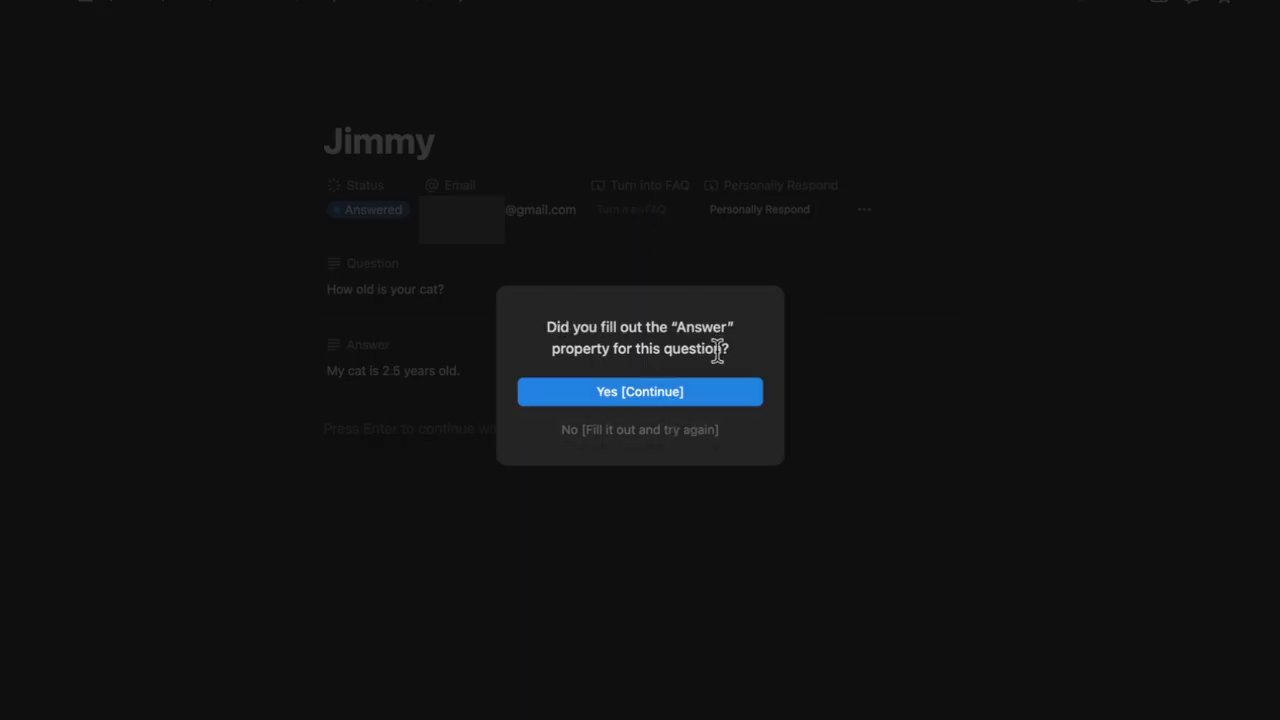
click(654, 396)
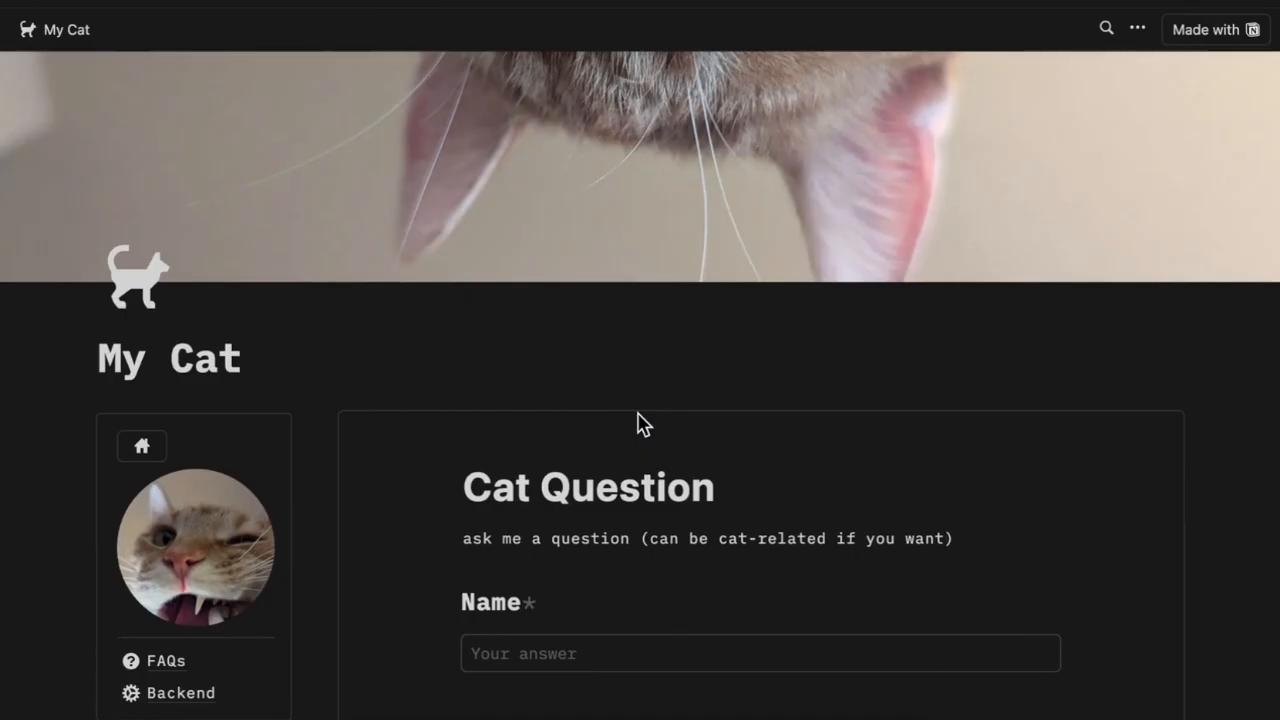
key(super+r)
click(681, 446)
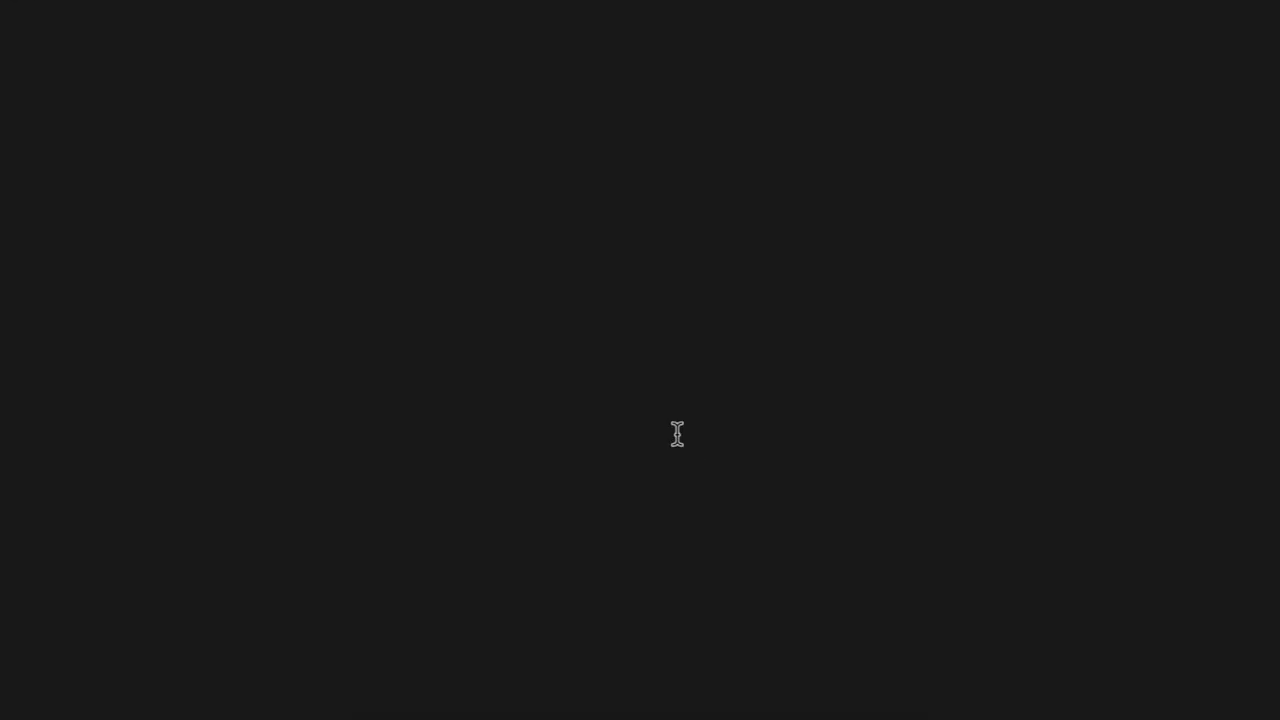
On the live site's FAQs page, check that 'How old is your cat?' now appears with its answer
scroll(407, 388, down, 3)
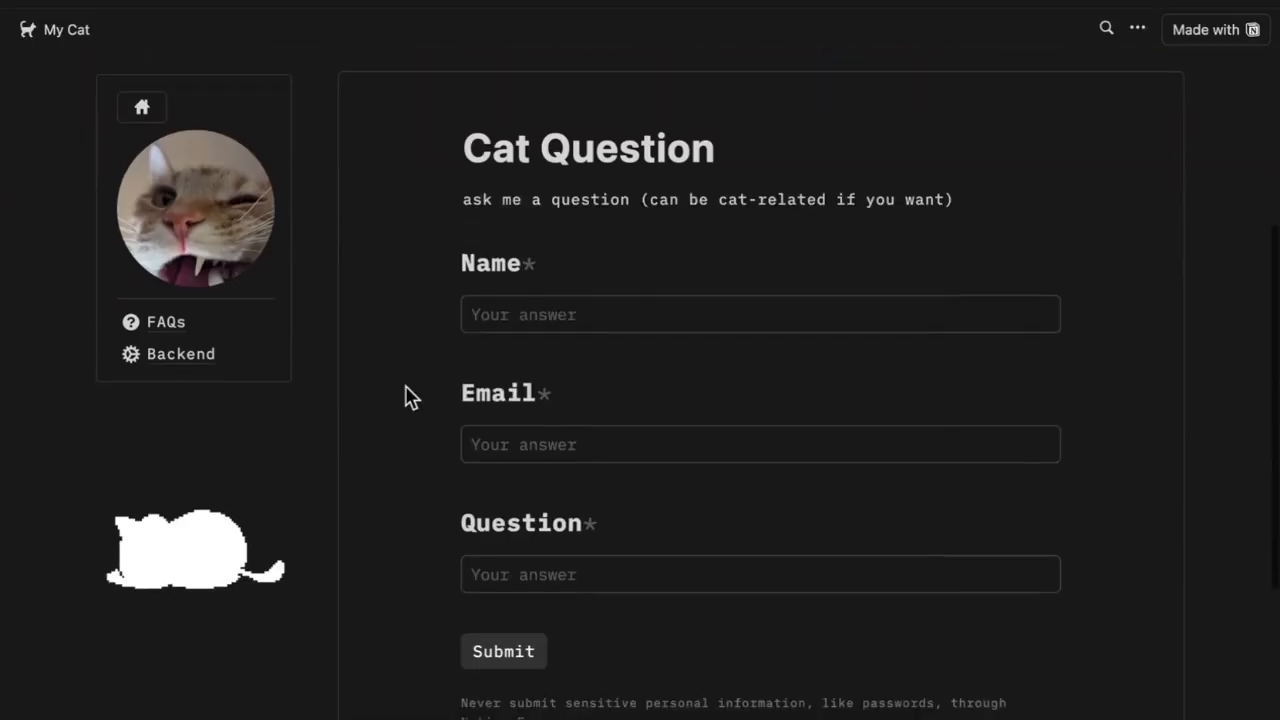
click(182, 315)
scroll(449, 563, down, 1)
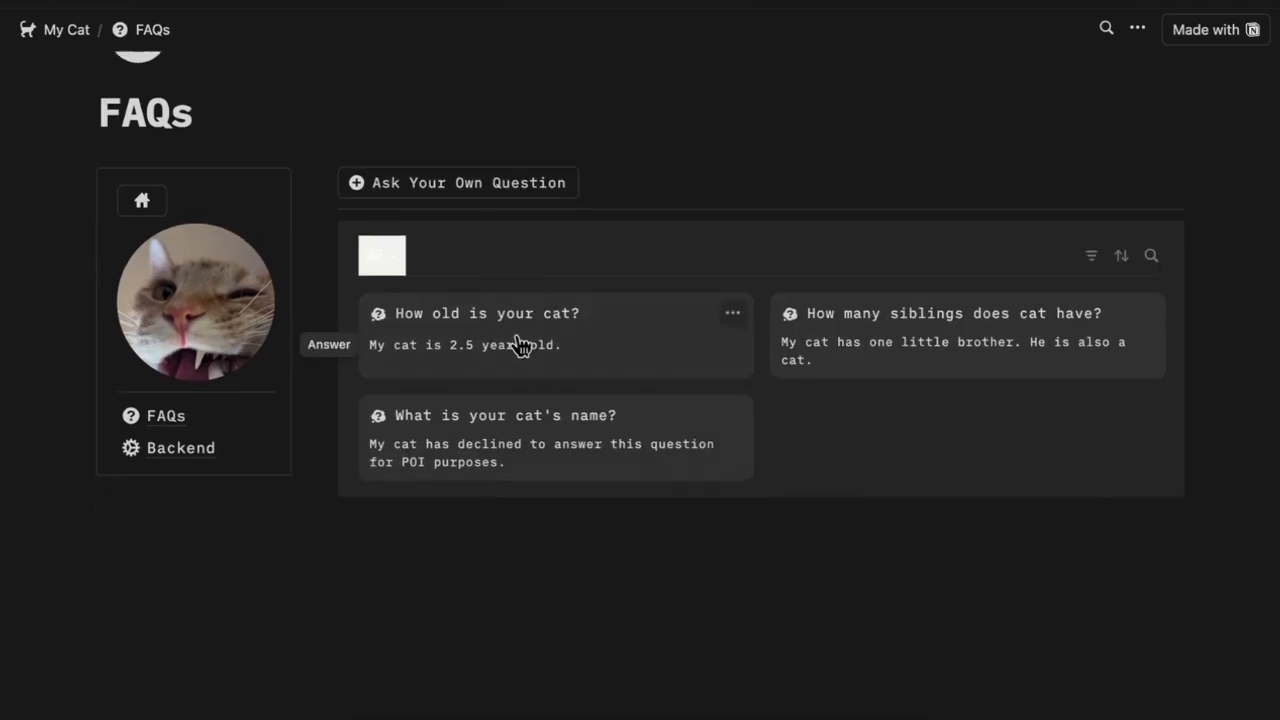
scroll(755, 304, up, 3)
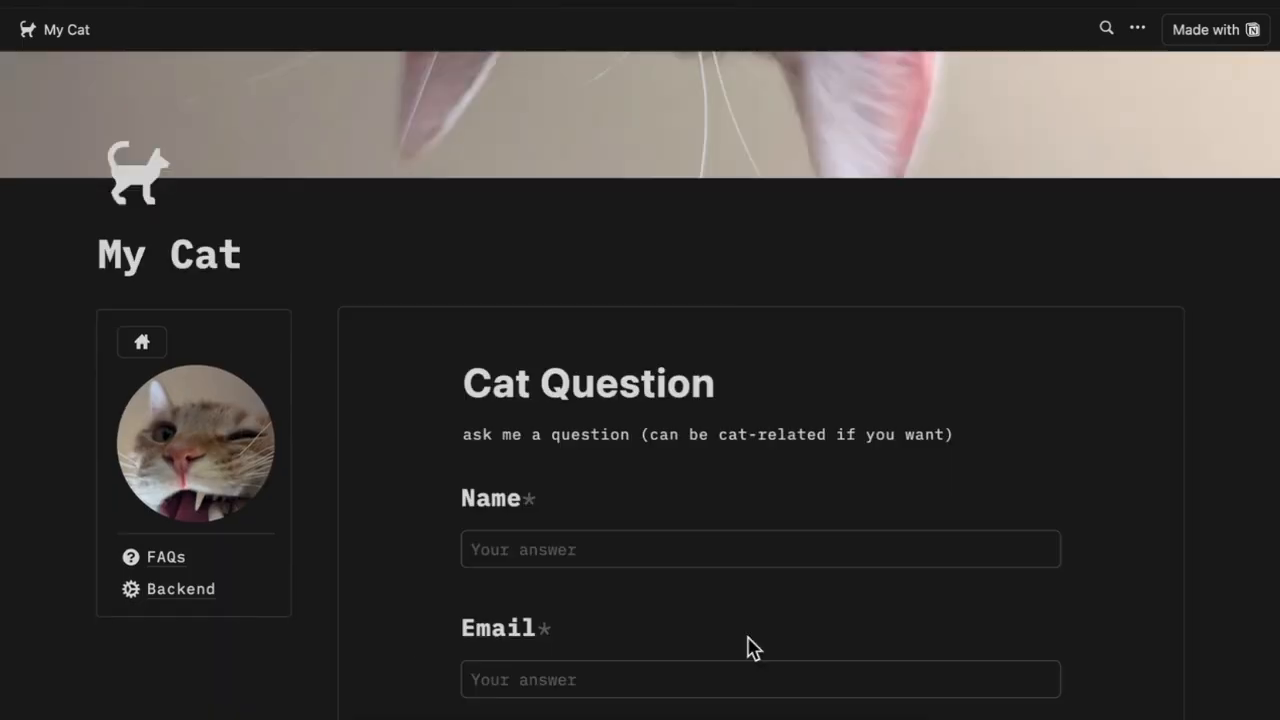
scroll(769, 651, down, 2)
scroll(769, 651, up, 4)
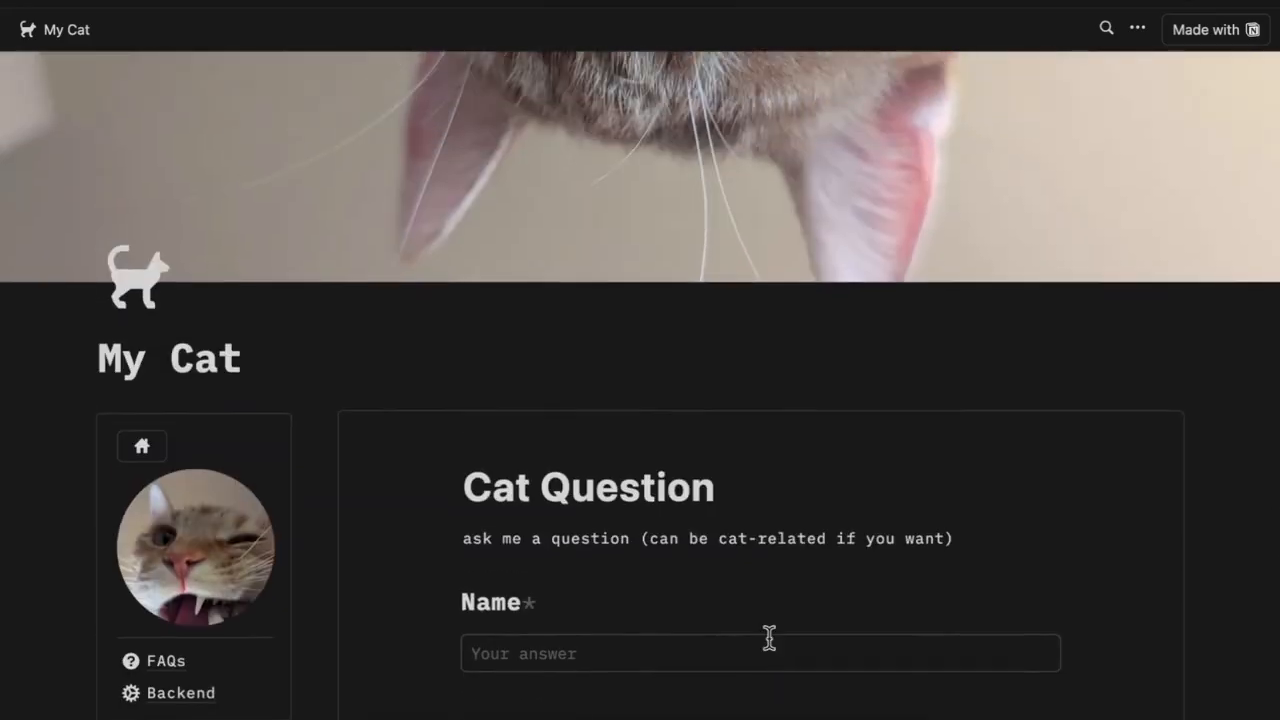